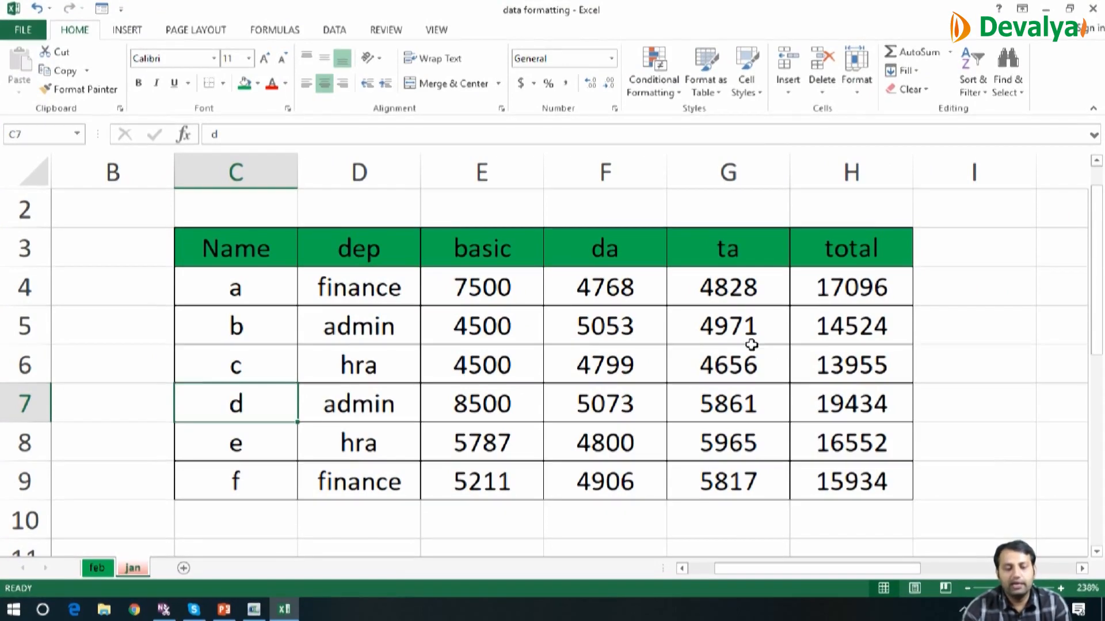
Enter the label "average" in cell G10, below the ta column.
click(820, 514)
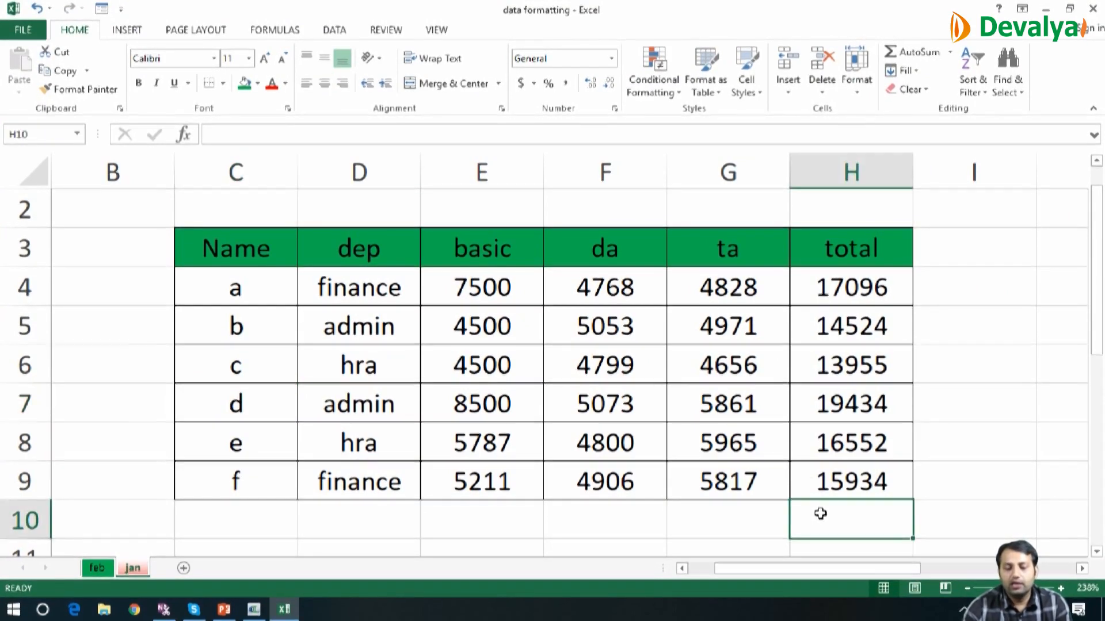
click(761, 520)
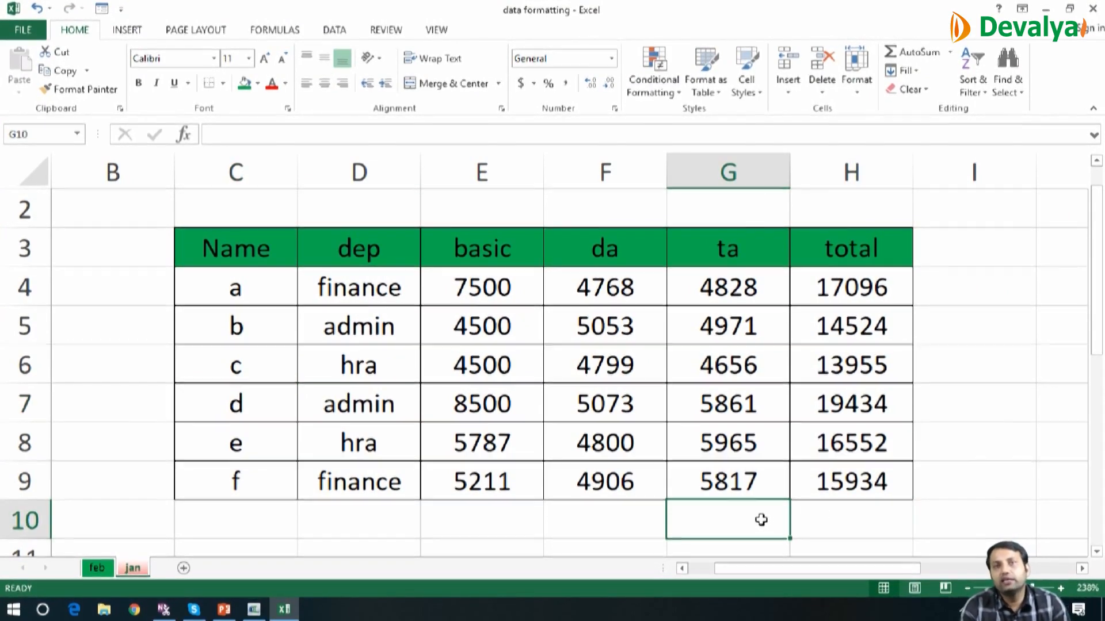
text(a)
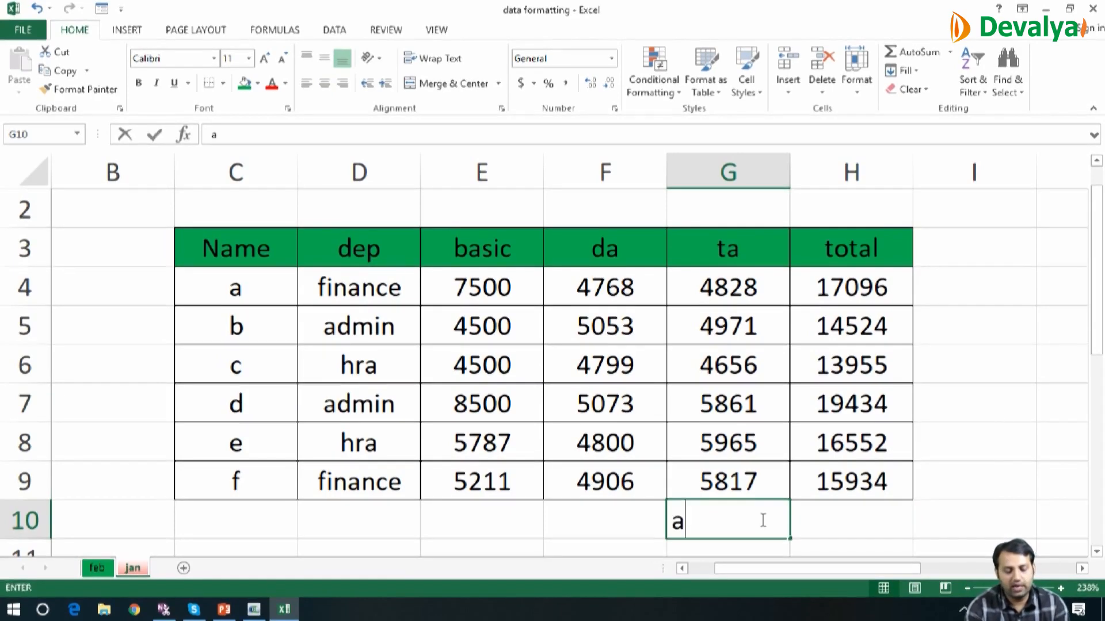
text(ver)
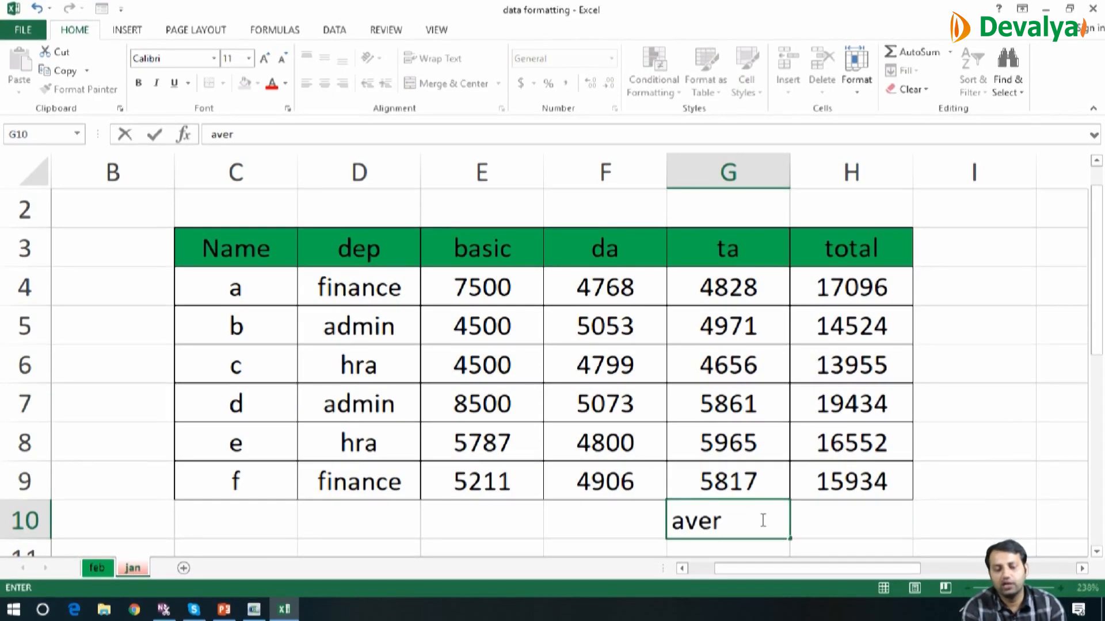
text(age)
key(Tab)
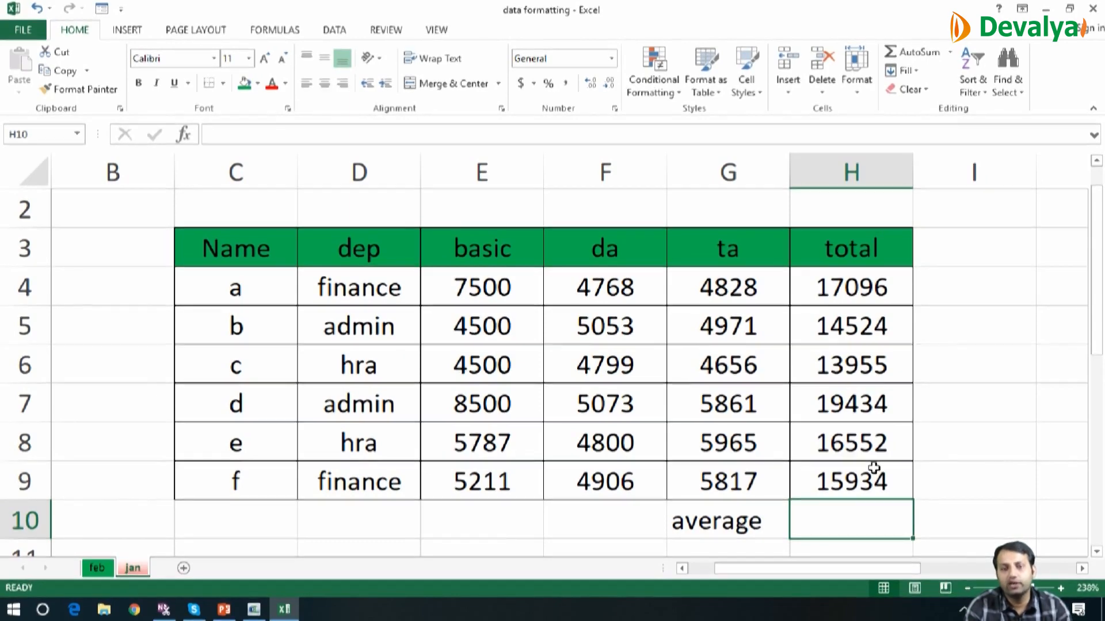
Calculate the average of the total column in cell H10 with the formula =AVERAGE(H4:H9).
text(=ave)
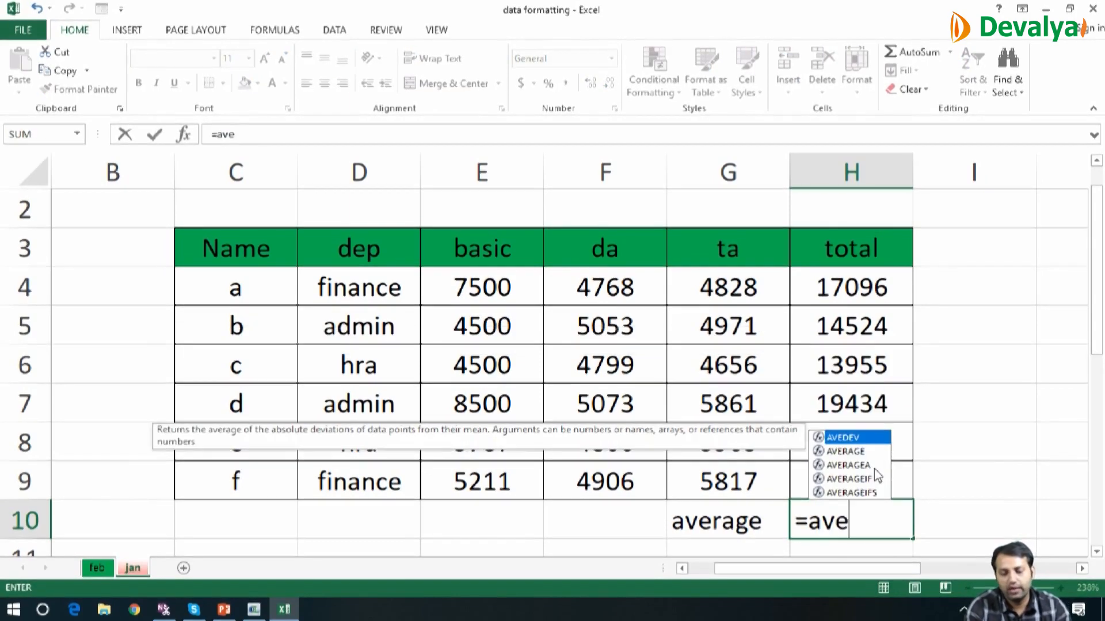
text(r)
key(Tab)
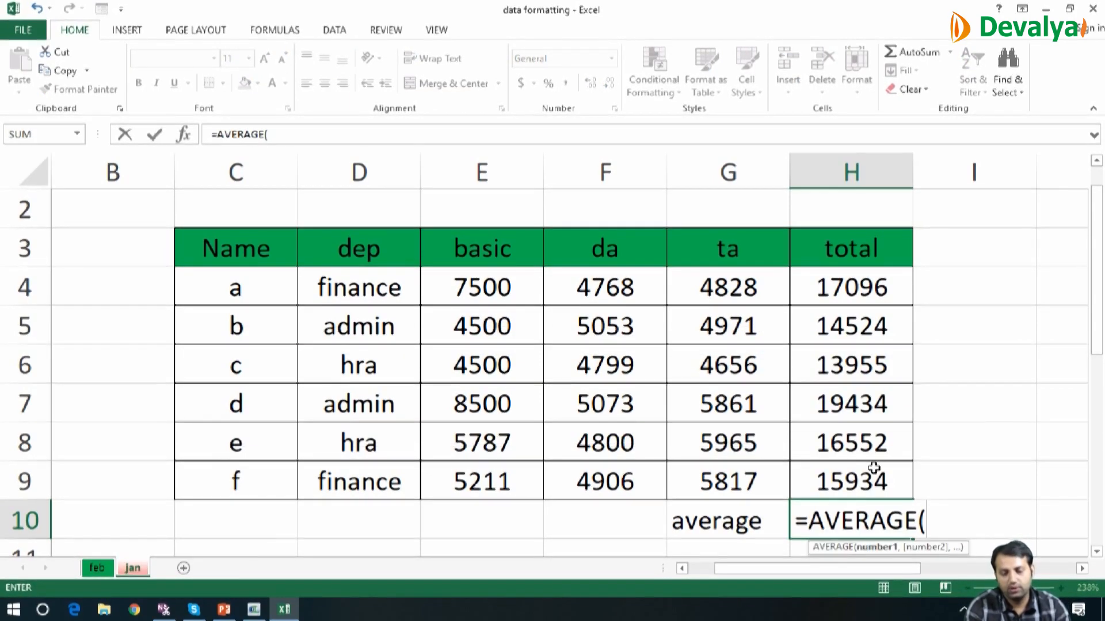
click(875, 291)
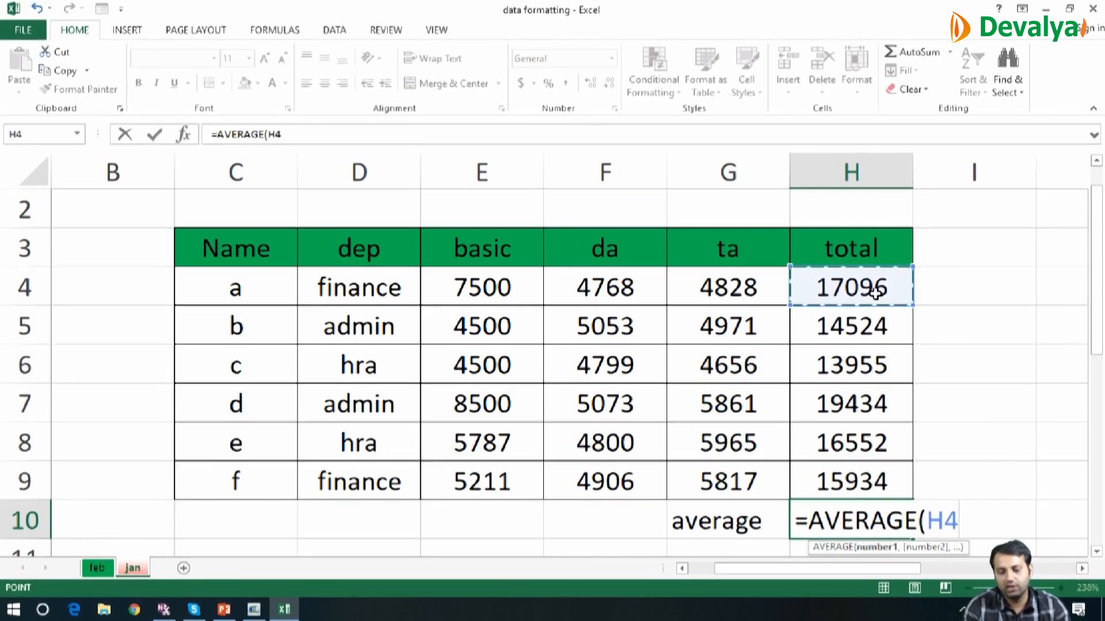
key(shift+Down)
key(shift+Down)
key(shift+Down)
key(shift+Down)
key(shift+Down)
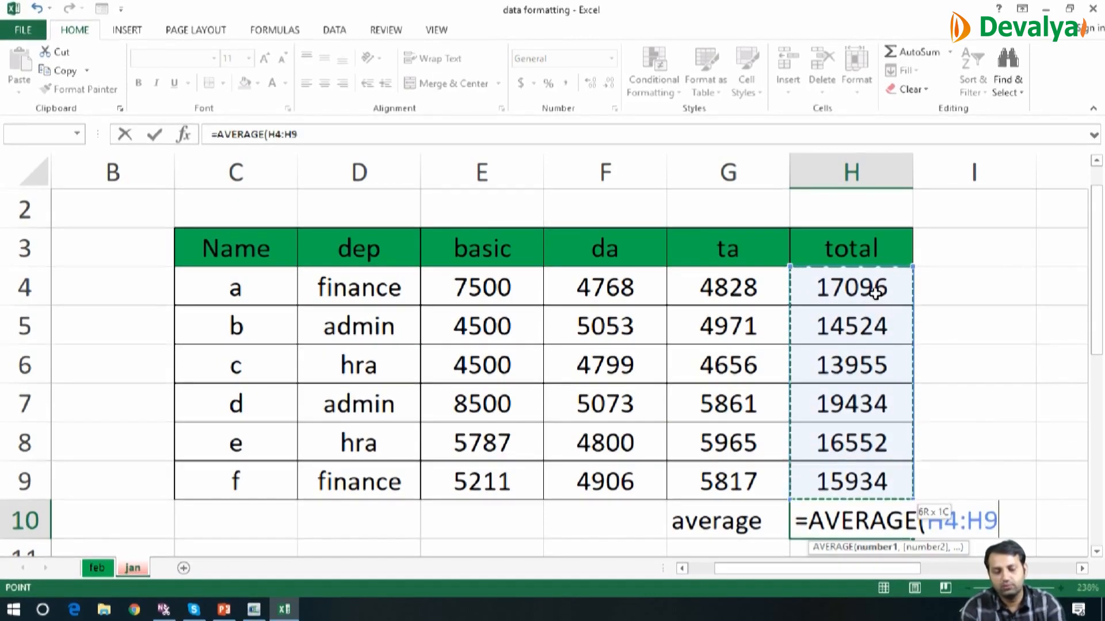
text())
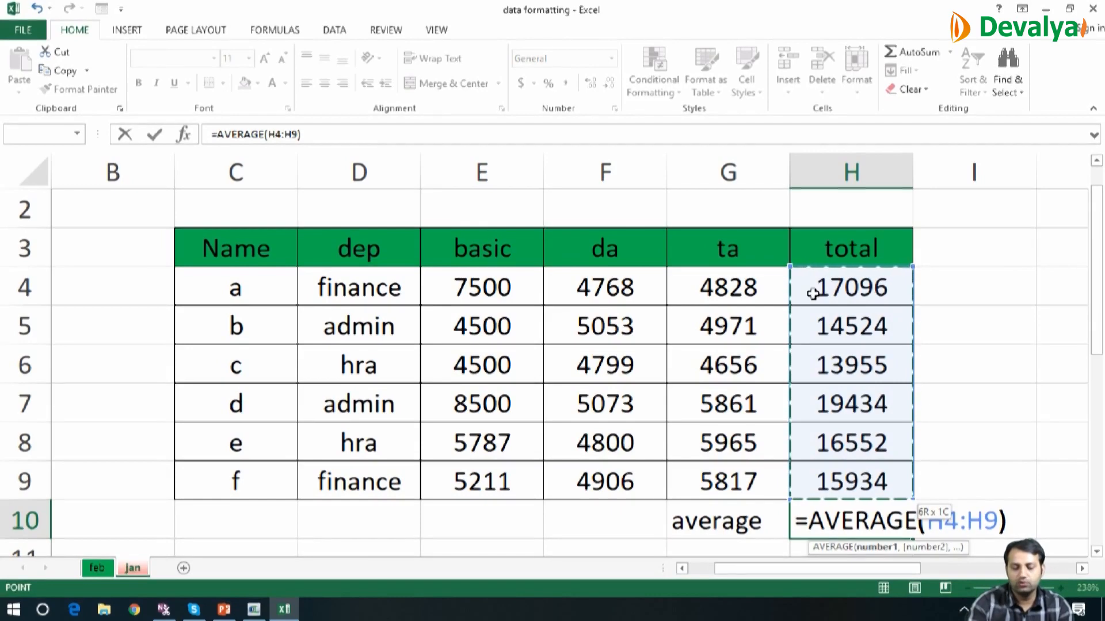
key(Return)
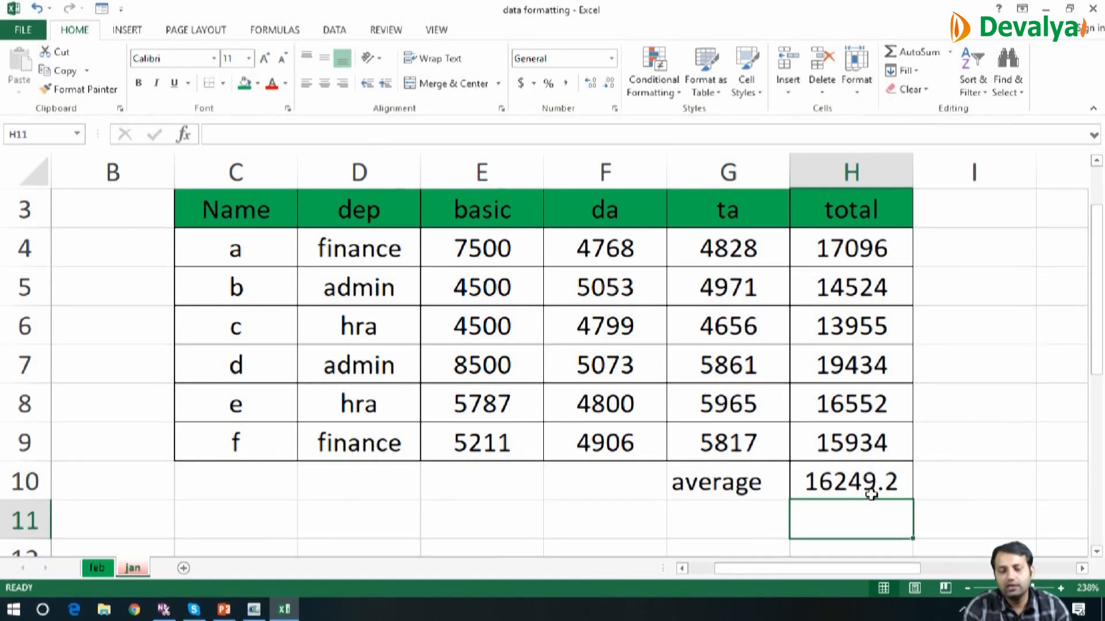
Enter a criteria block below the table with "total" in cell F11 and ">15000" in cell F12.
click(730, 516)
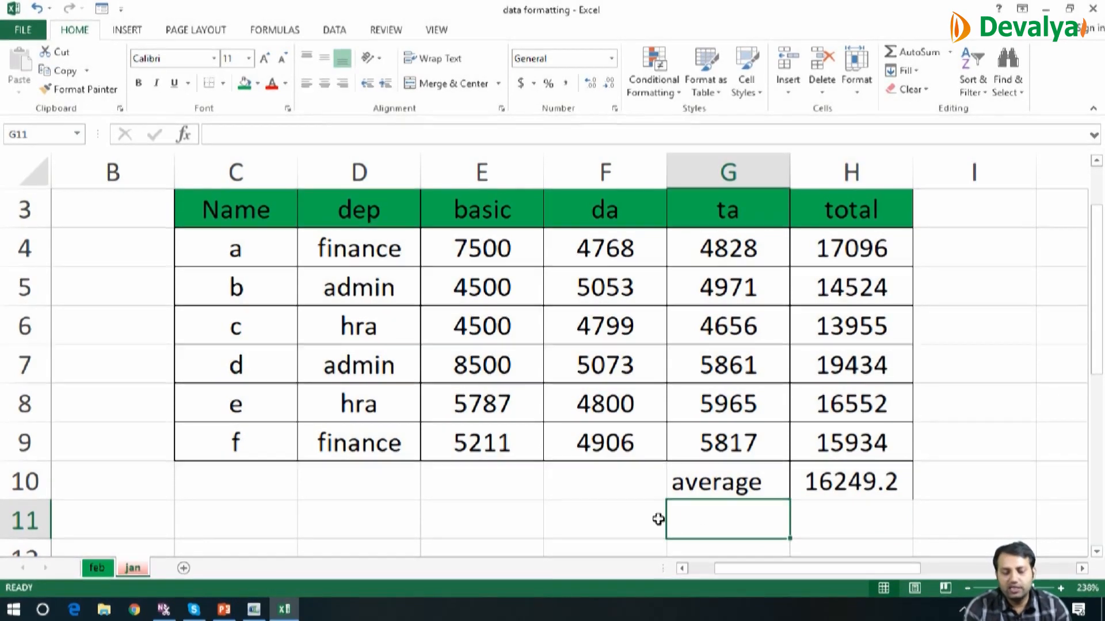
click(609, 516)
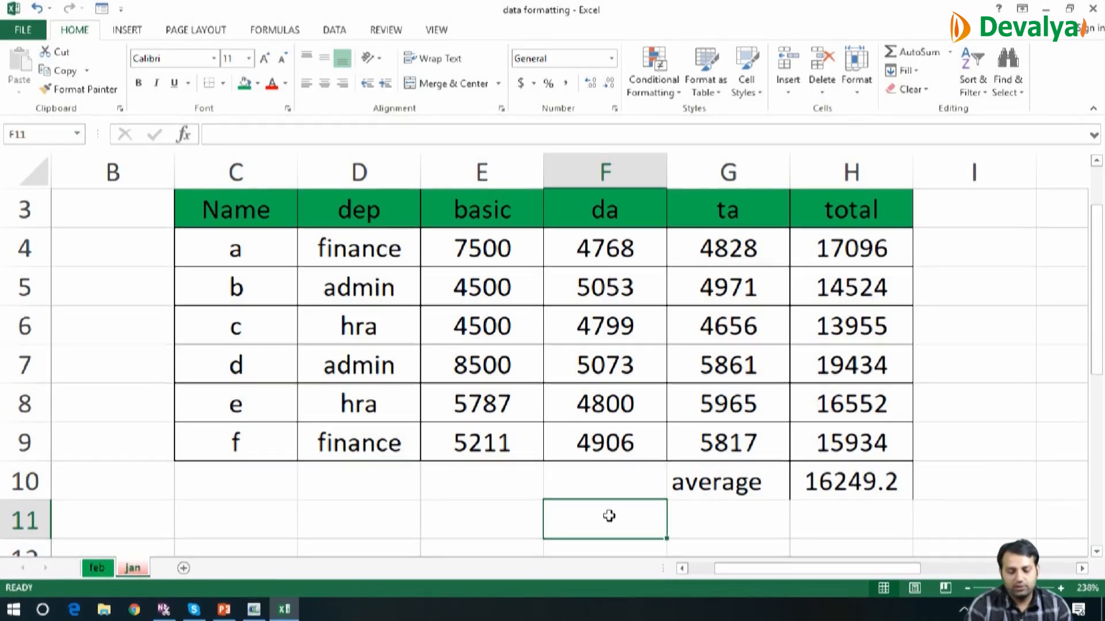
text(total)
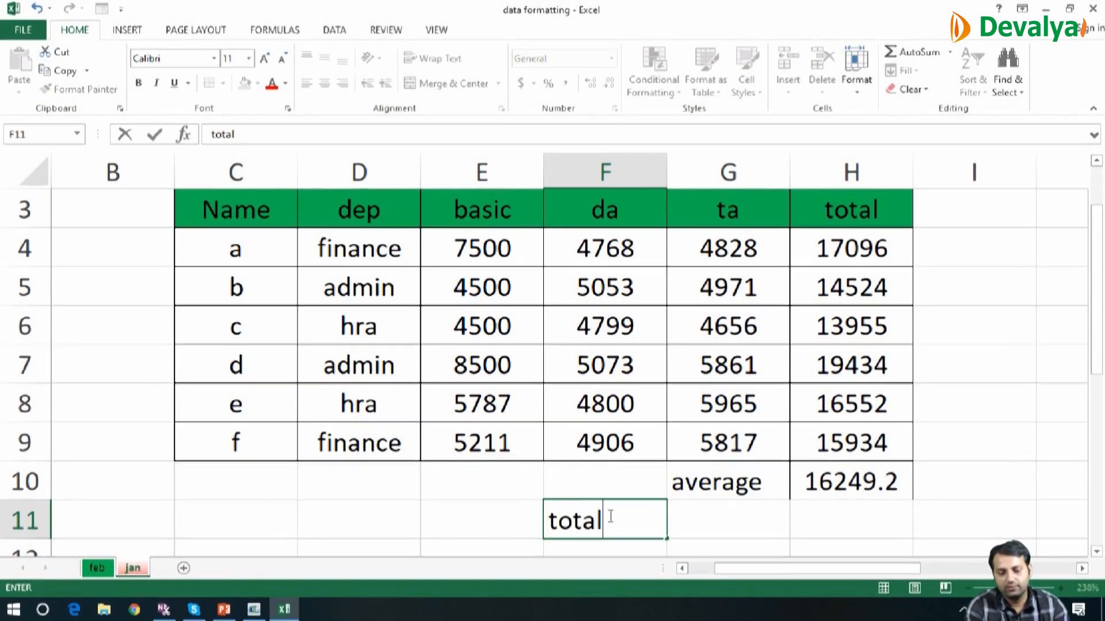
key(Return)
text(>)
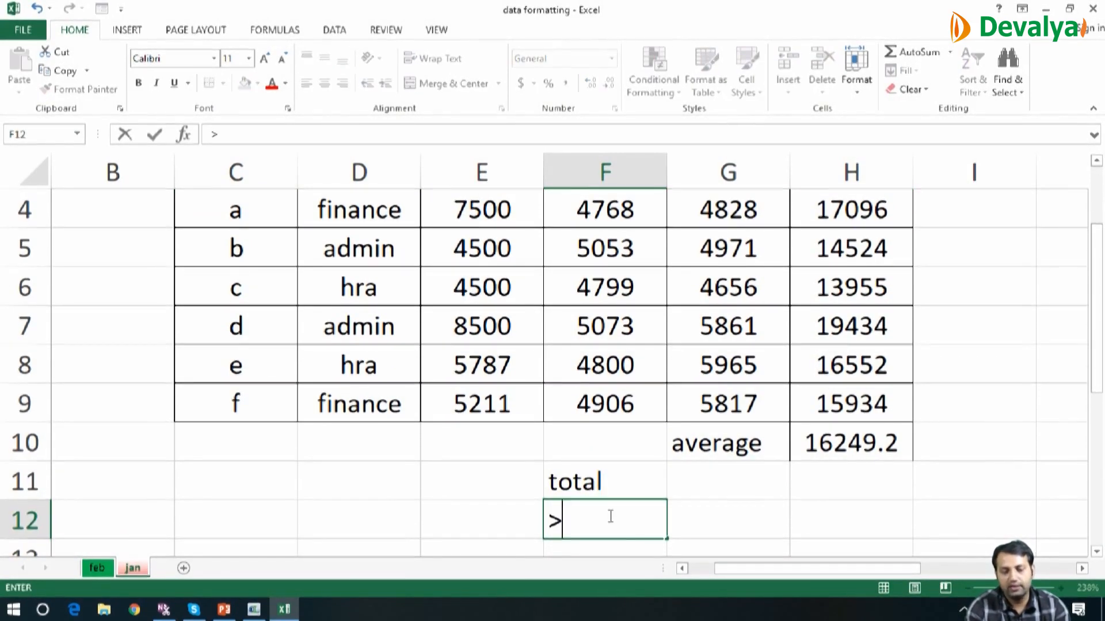
text(15000)
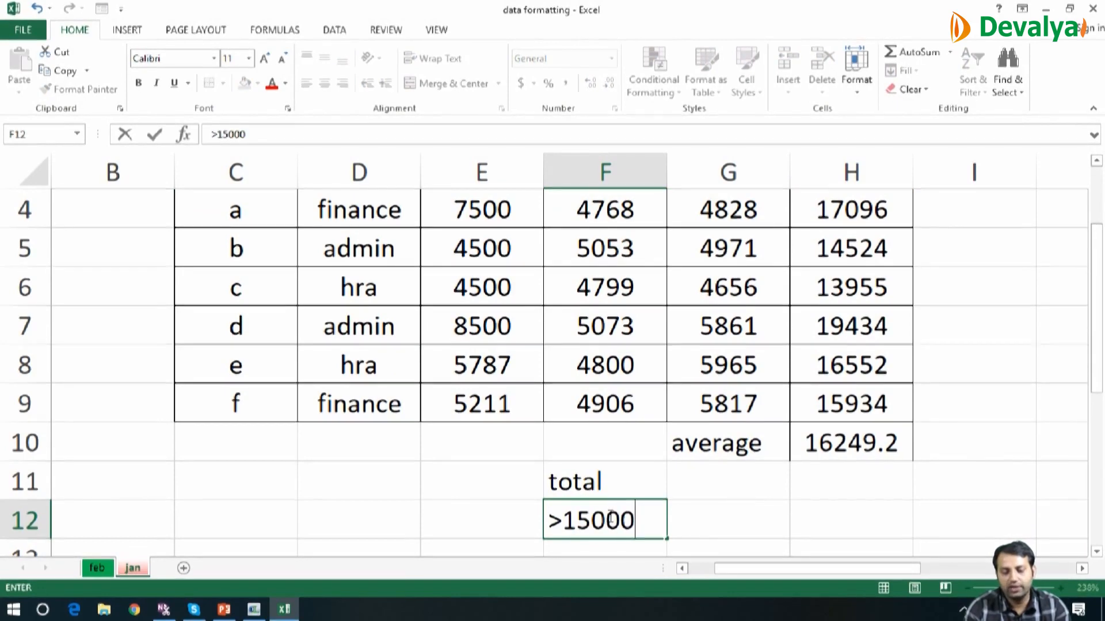
key(Tab)
key(Up)
key(Up)
key(Up)
key(Up)
key(Up)
key(Up)
key(Up)
key(Up)
key(Up)
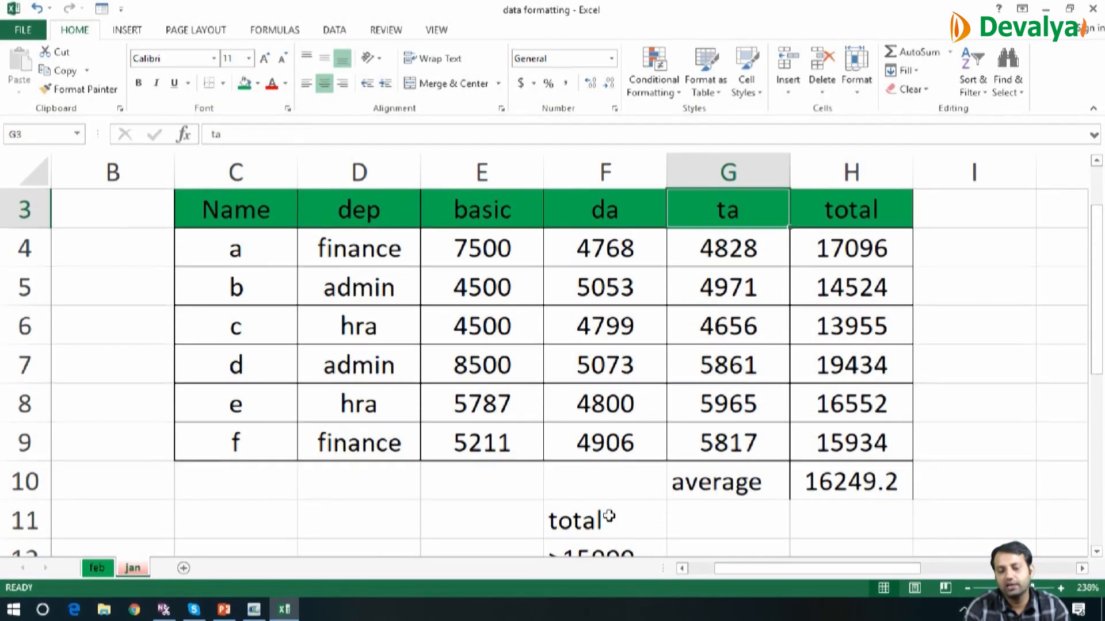
key(Down)
key(Down)
key(Down)
key(Down)
key(Down)
key(Down)
key(Down)
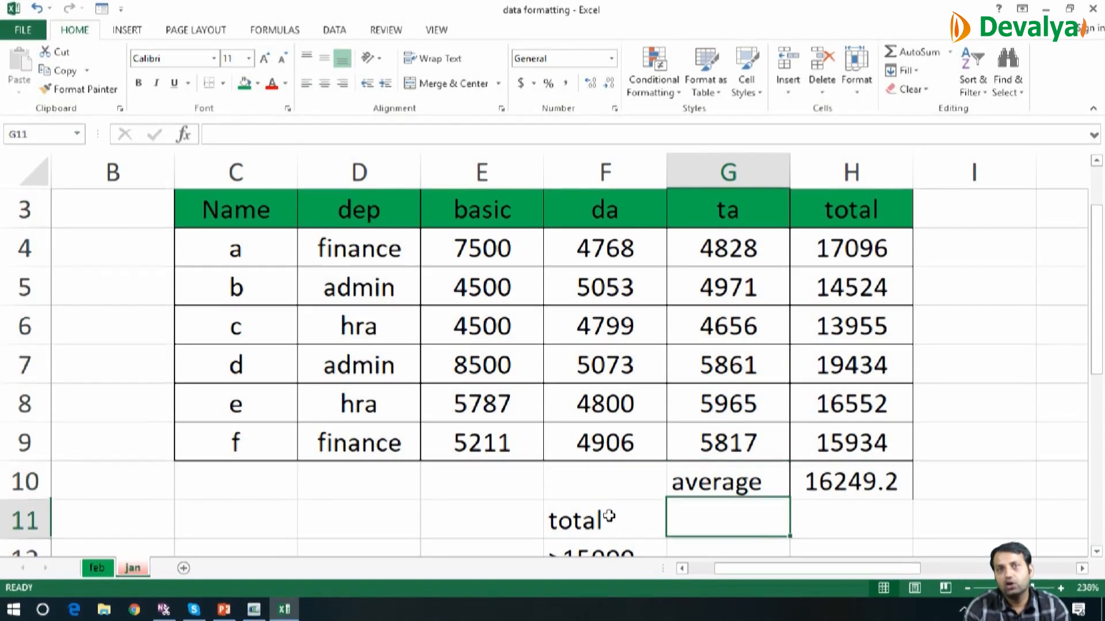
key(Down)
key(Down)
key(Down)
key(Up)
key(Up)
key(Up)
key(Up)
key(Up)
key(Up)
key(Up)
key(Up)
key(Up)
key(Up)
key(Up)
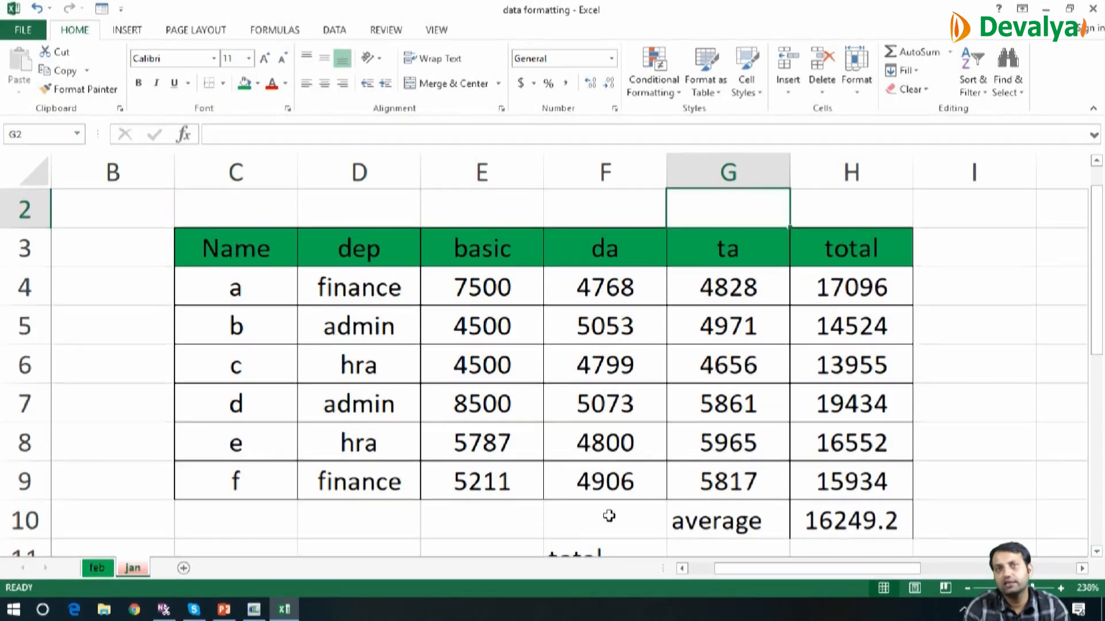
key(Up)
key(Down)
key(Down)
key(Down)
key(Down)
key(Down)
key(Down)
key(Down)
key(Down)
key(Down)
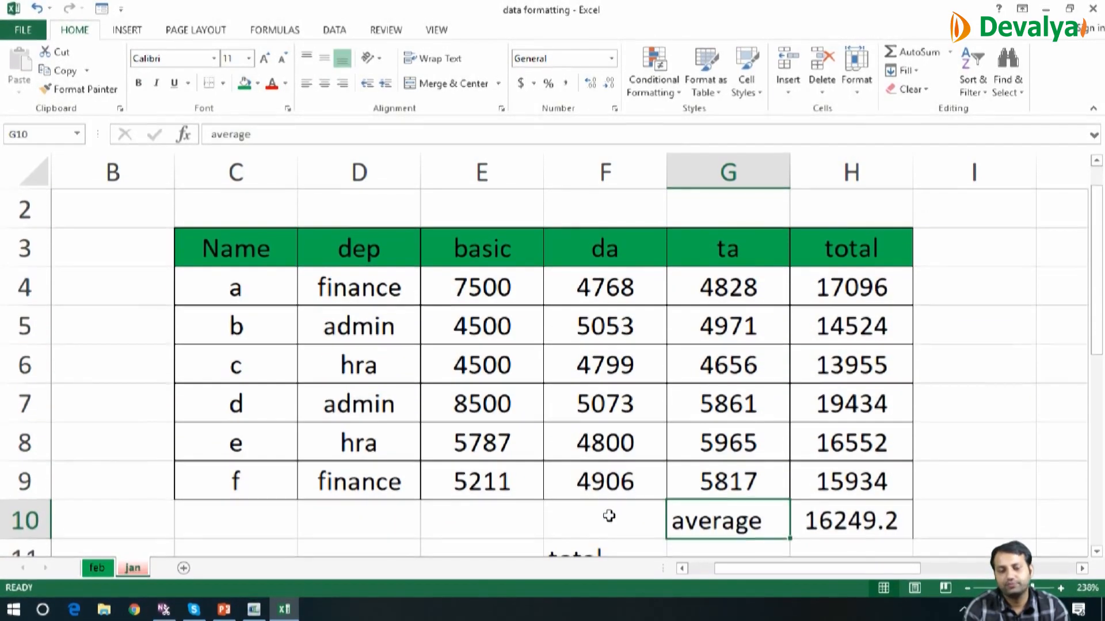
key(Down)
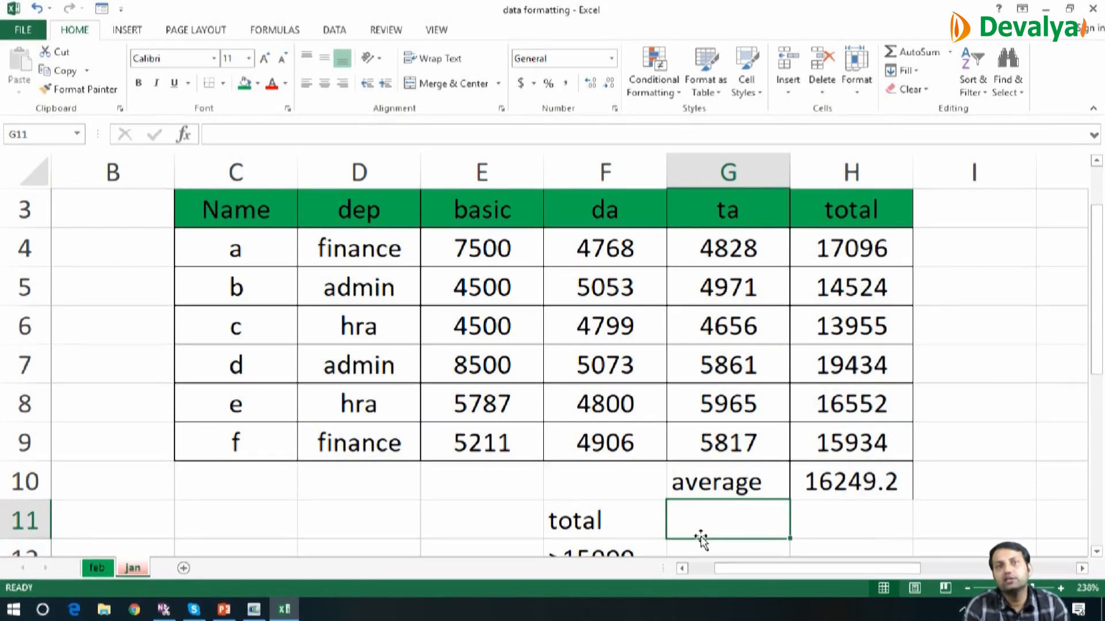
Write the condition note "total >15000" in cell D11 and "average" beneath it in cell D12.
click(387, 526)
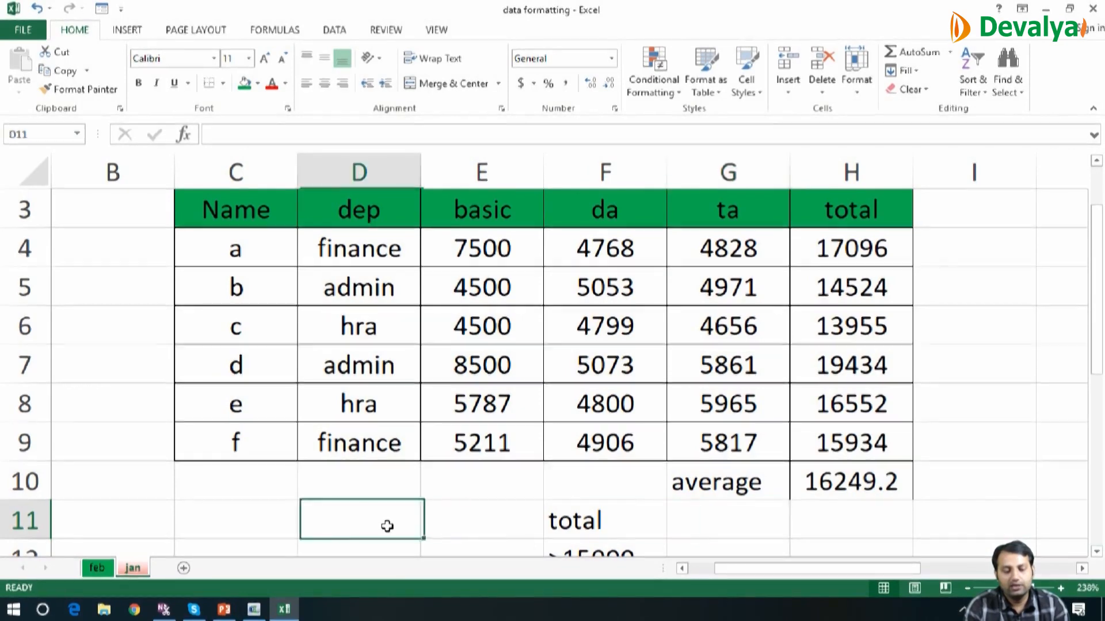
text(total)
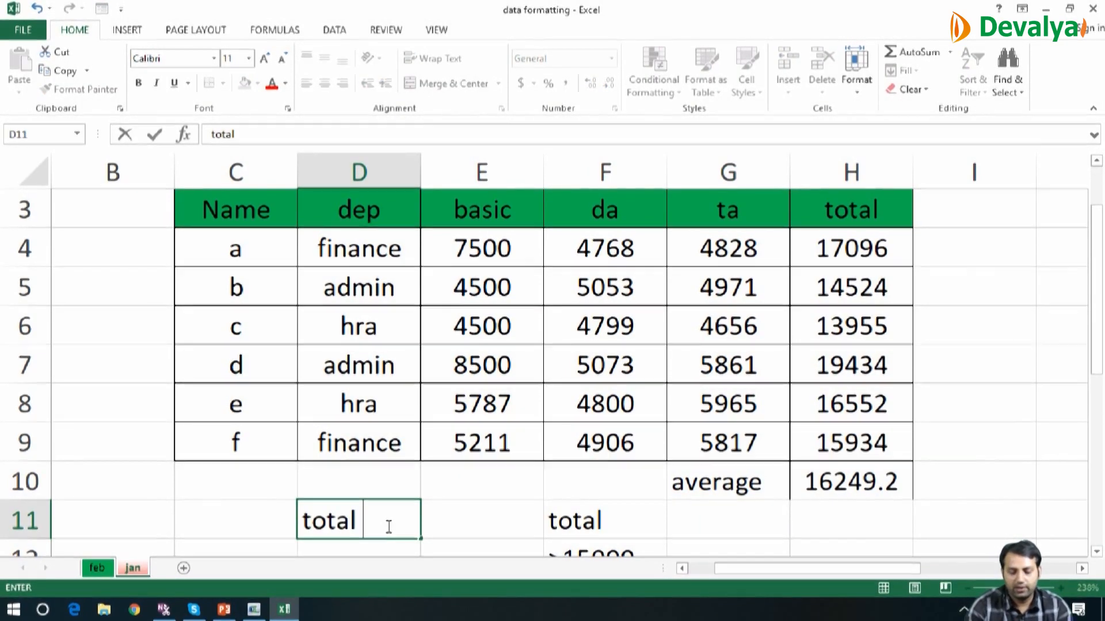
text( >15000)
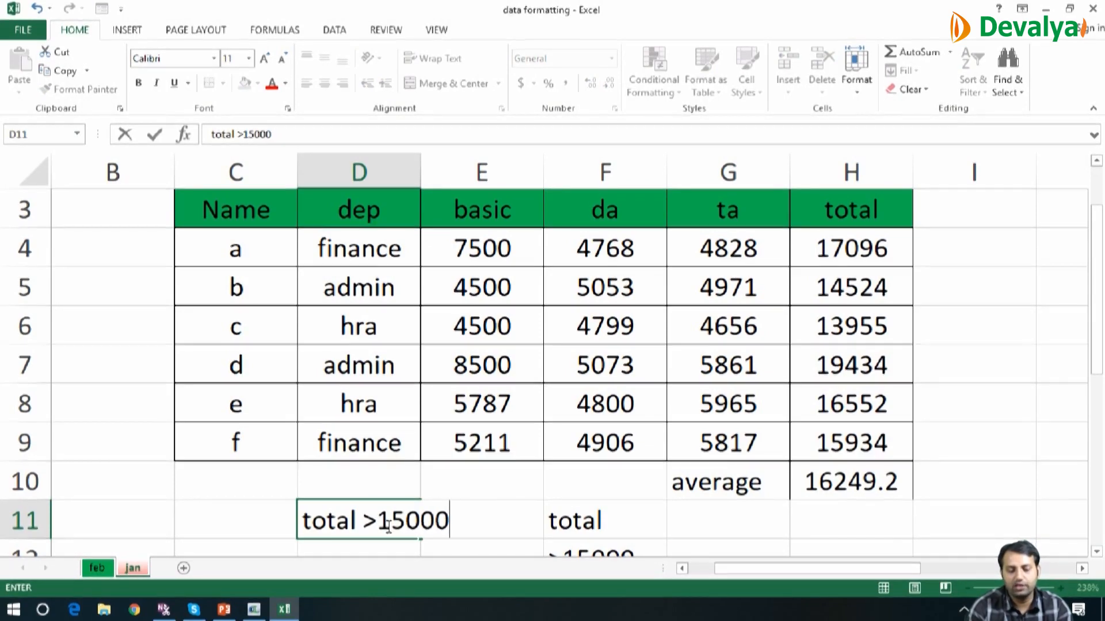
key(Return)
text(av)
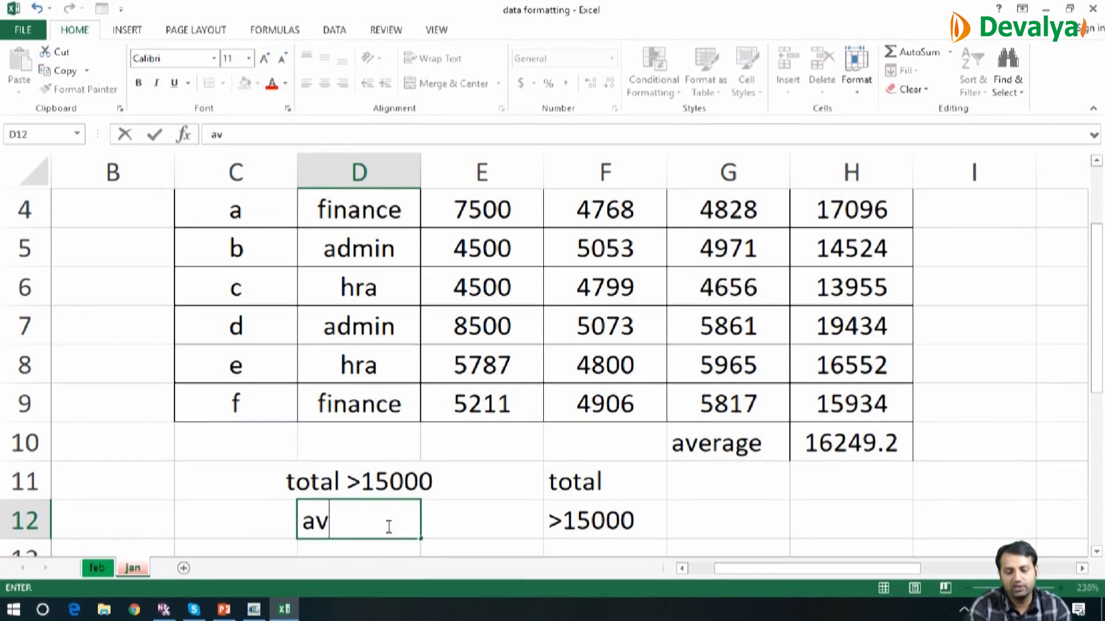
text(erage)
key(Right)
key(Right)
key(Right)
key(Right)
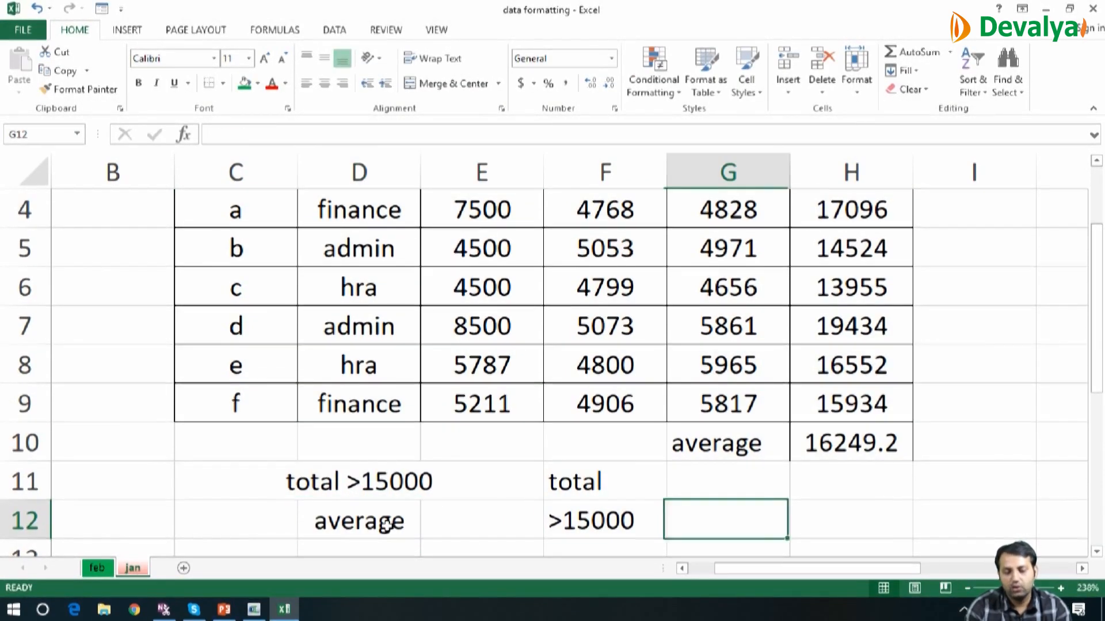
key(Up)
key(Up)
key(Up)
key(Up)
key(Up)
key(Up)
key(Up)
key(Up)
key(Up)
key(Up)
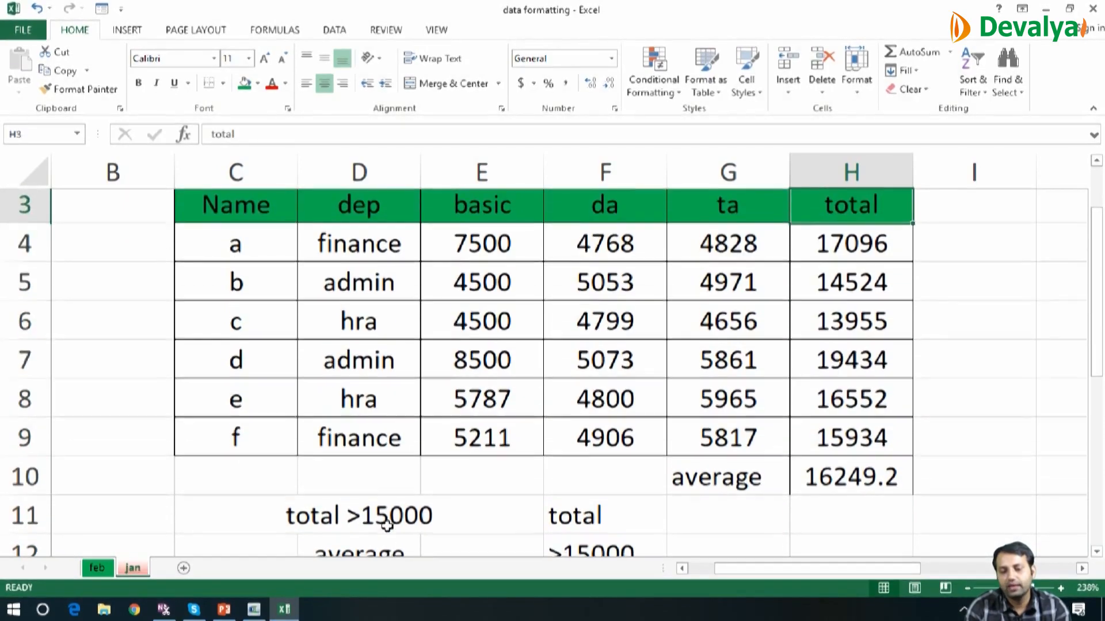
key(Down)
key(Down)
key(Down)
key(Down)
key(Down)
key(Down)
key(Down)
key(Down)
Enter the label "averageif" in cell G11, below the average label.
key(Down)
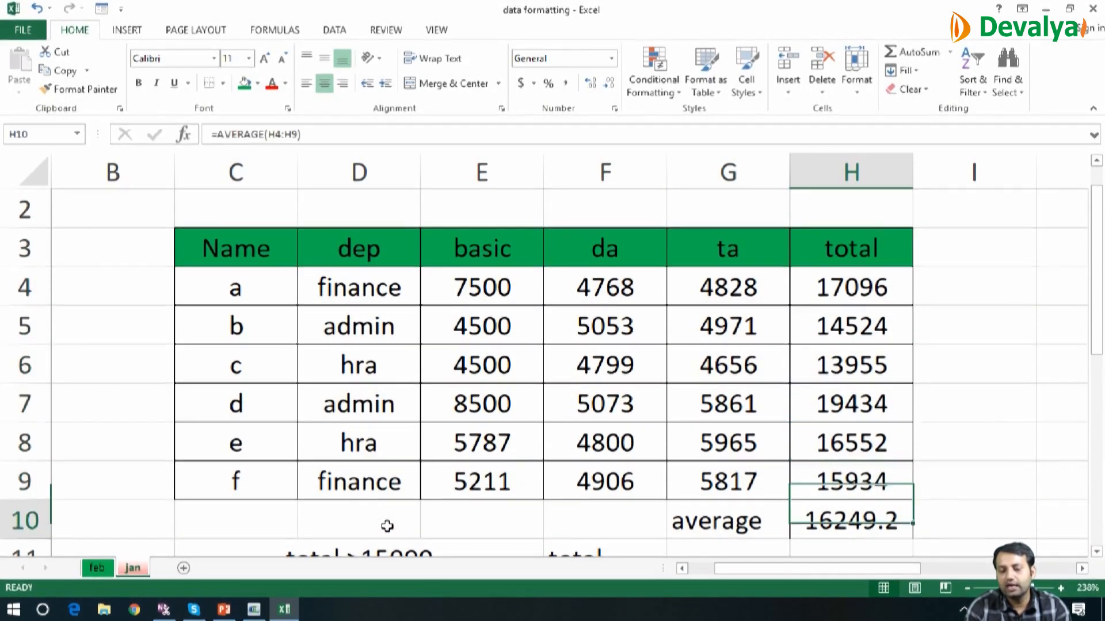
key(Left)
text(averagei)
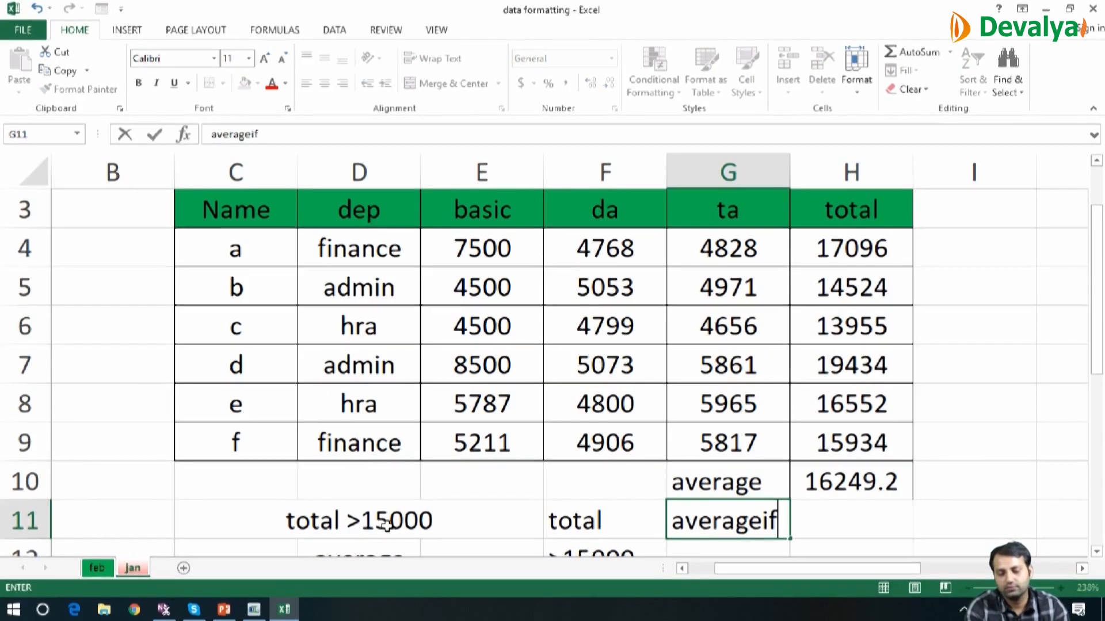
key(Tab)
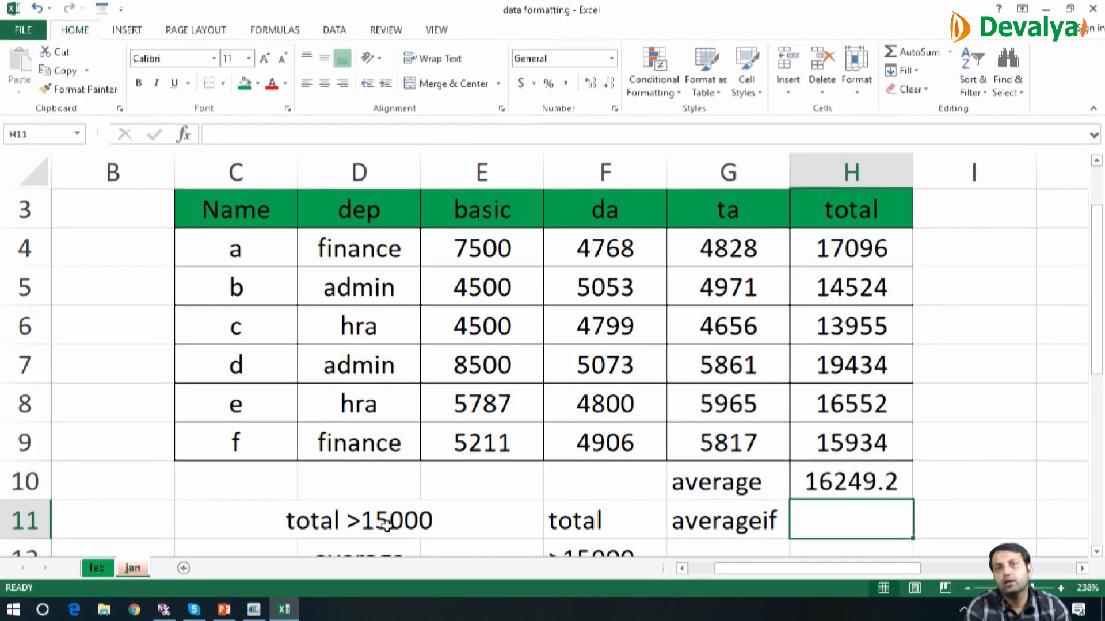
Calculate the average of the totals above 15000 in cell H11 with the formula =AVERAGEIF(H4:H9,">15000").
text(=)
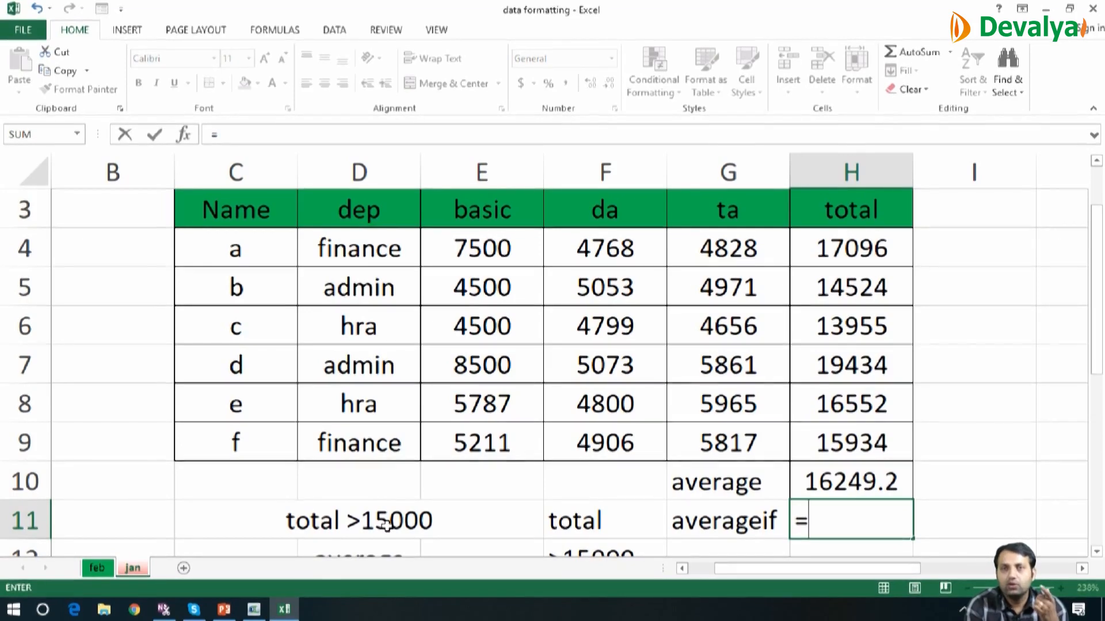
text(aver)
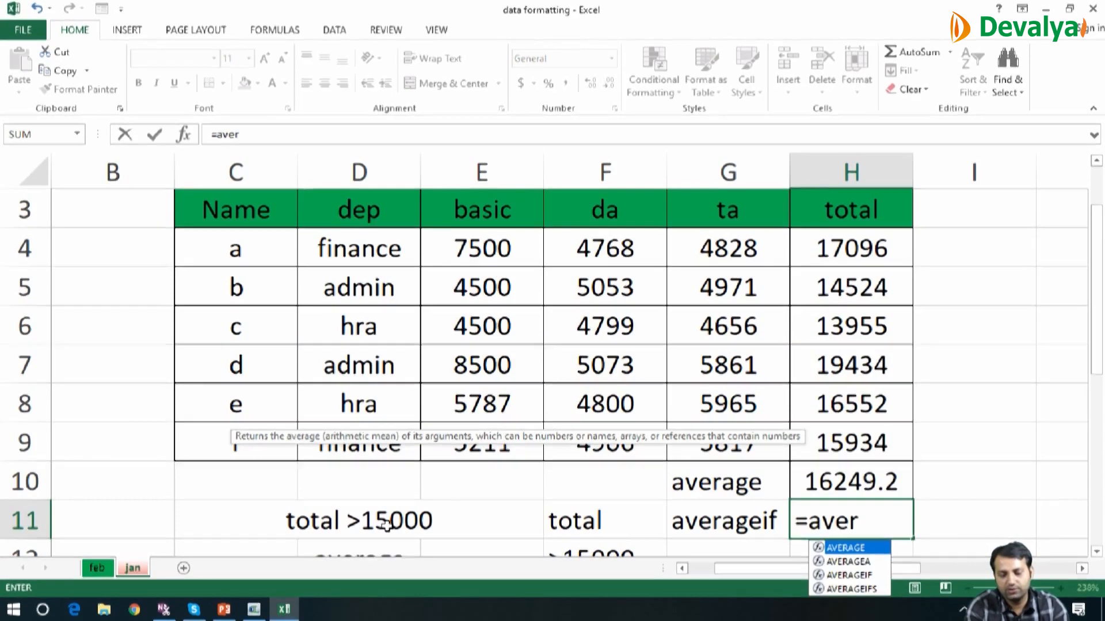
key(Down)
key(Down)
key(Tab)
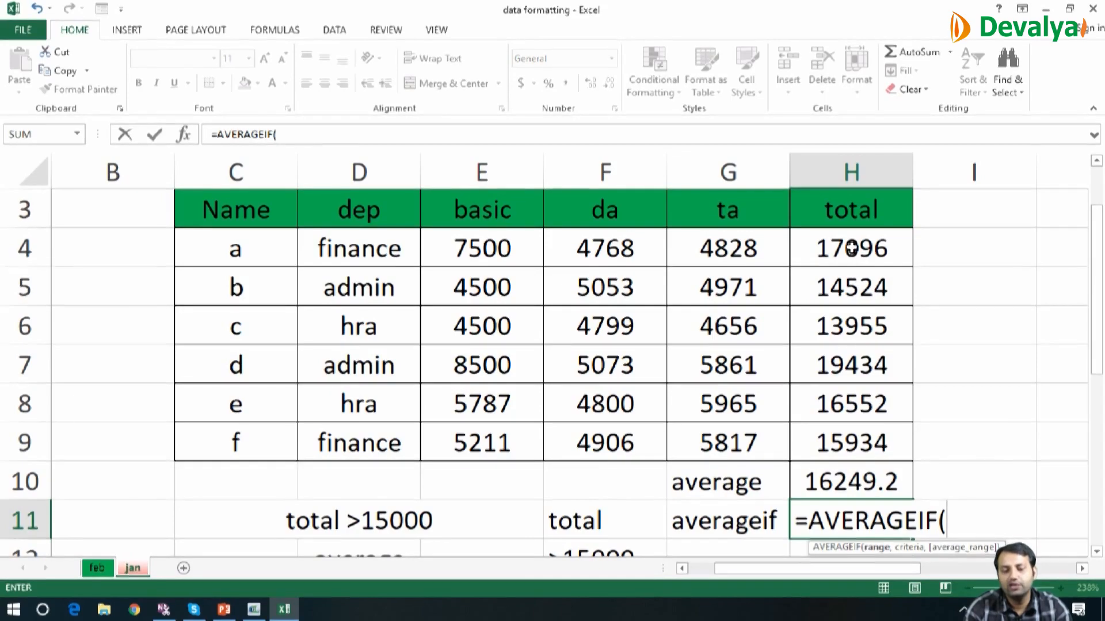
key(shift+Down)
key(shift+Down)
key(shift+Down)
key(shift+Down)
key(shift+Down)
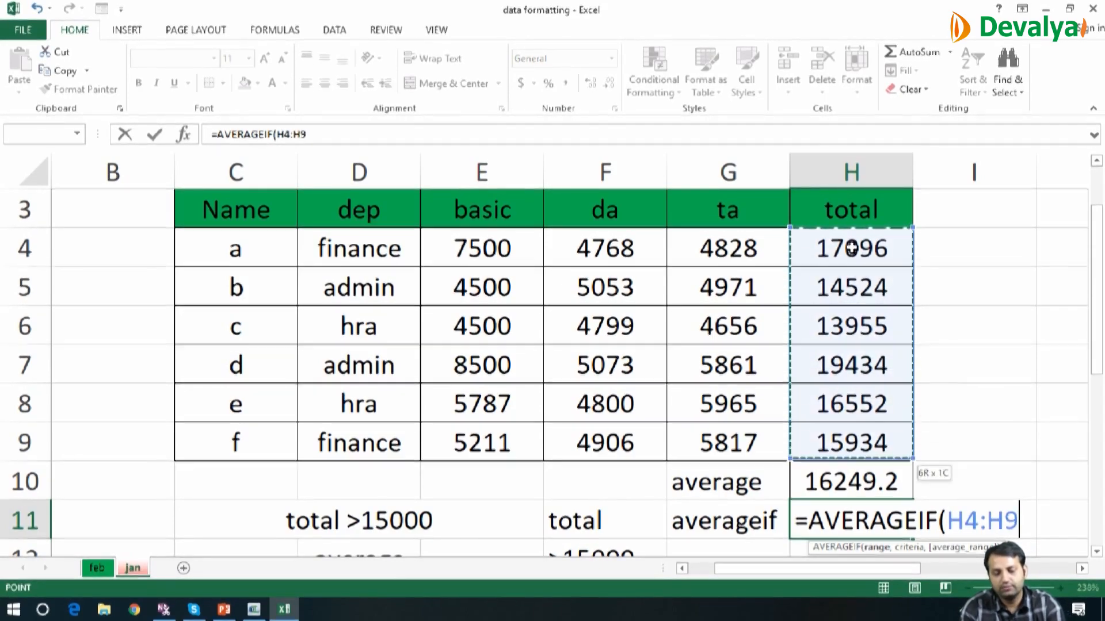
text(,")
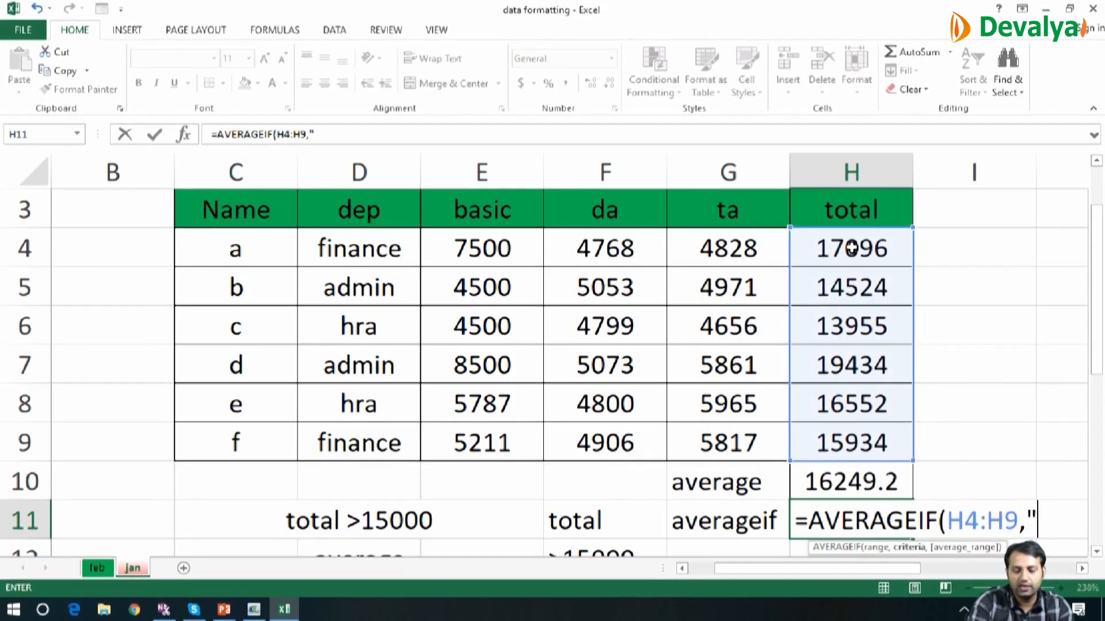
text(>)
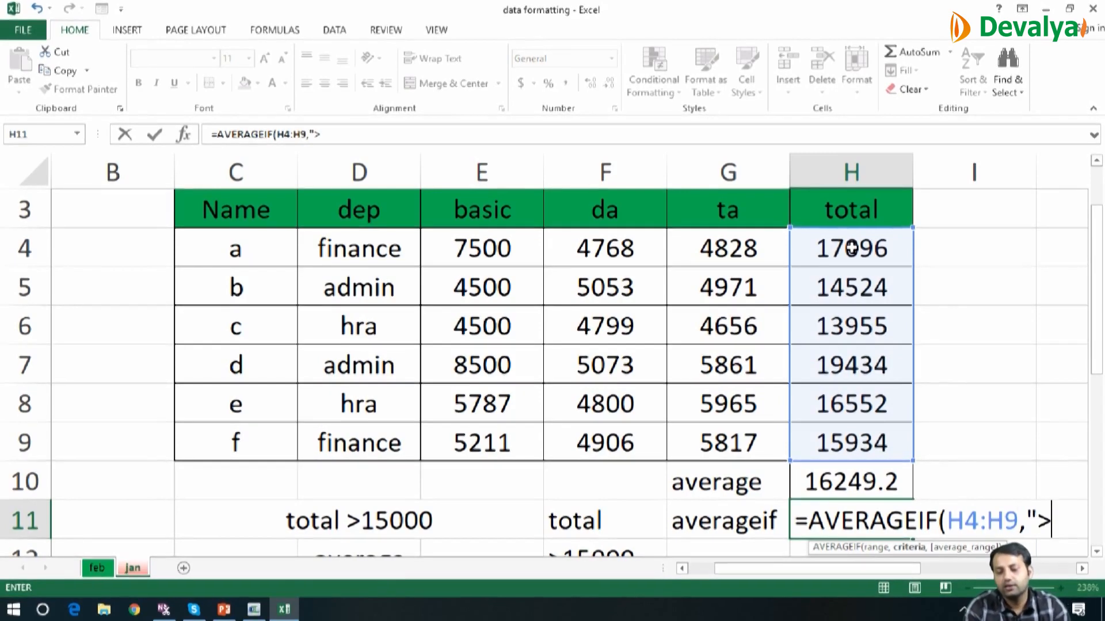
text(15000)
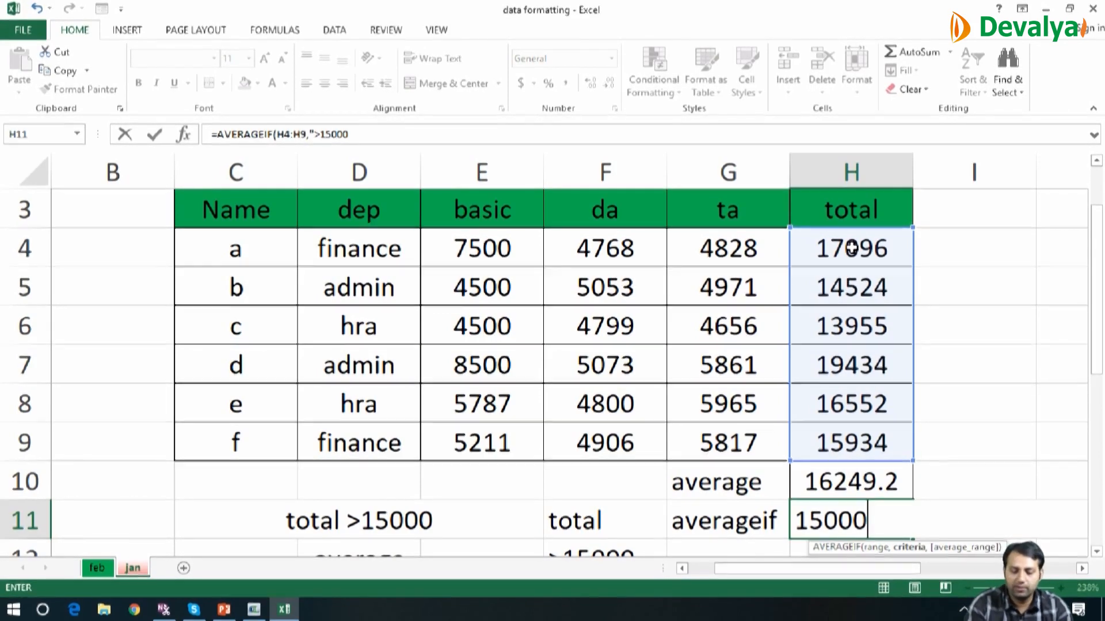
text("))
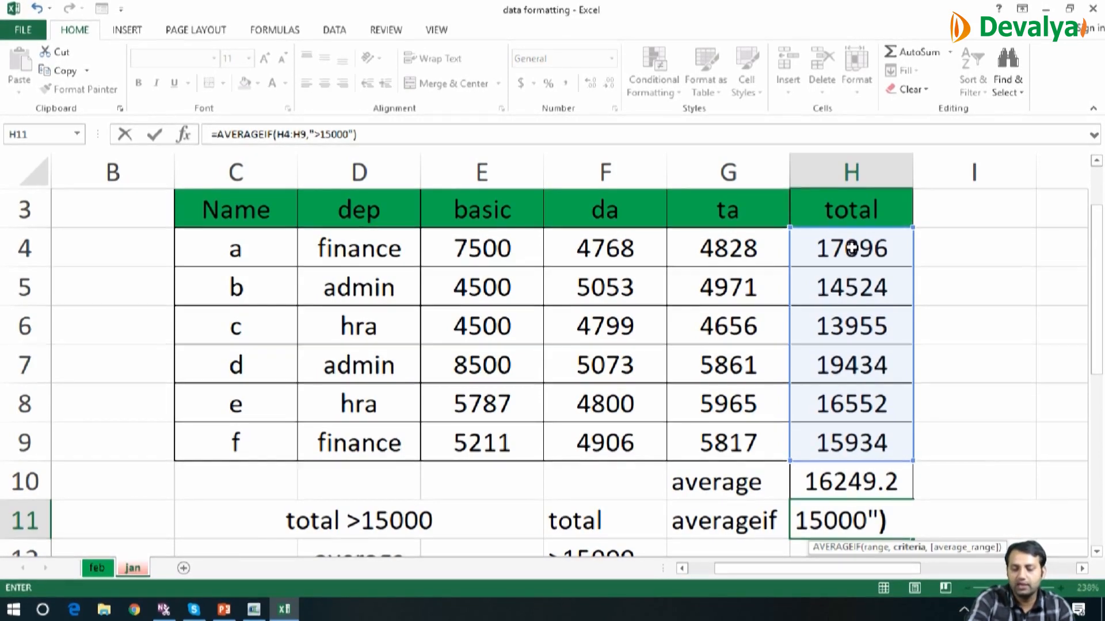
key(Return)
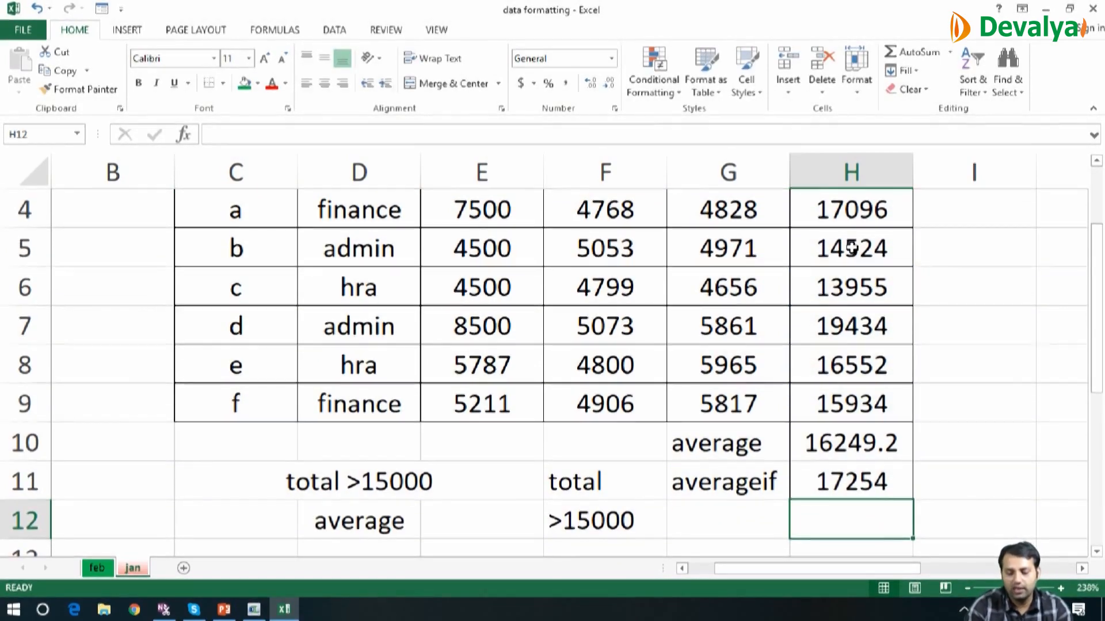
Add up the four totals above 15000 in cell I5 with the formula =H4+H7+H8+H9.
key(Up)
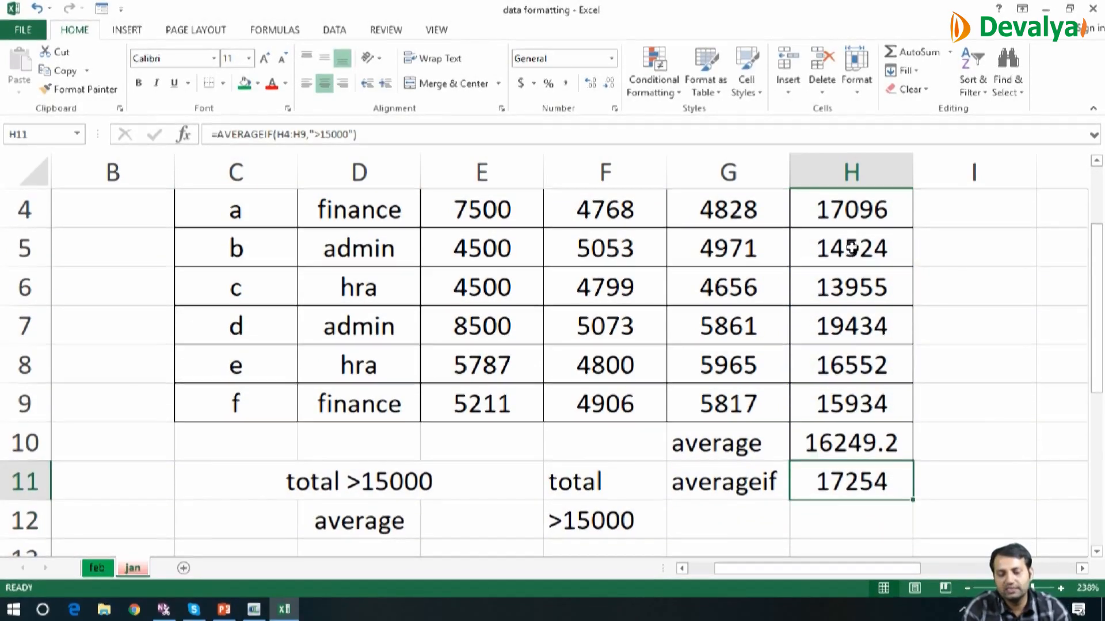
key(Up)
key(Up)
key(Up)
key(Up)
key(Up)
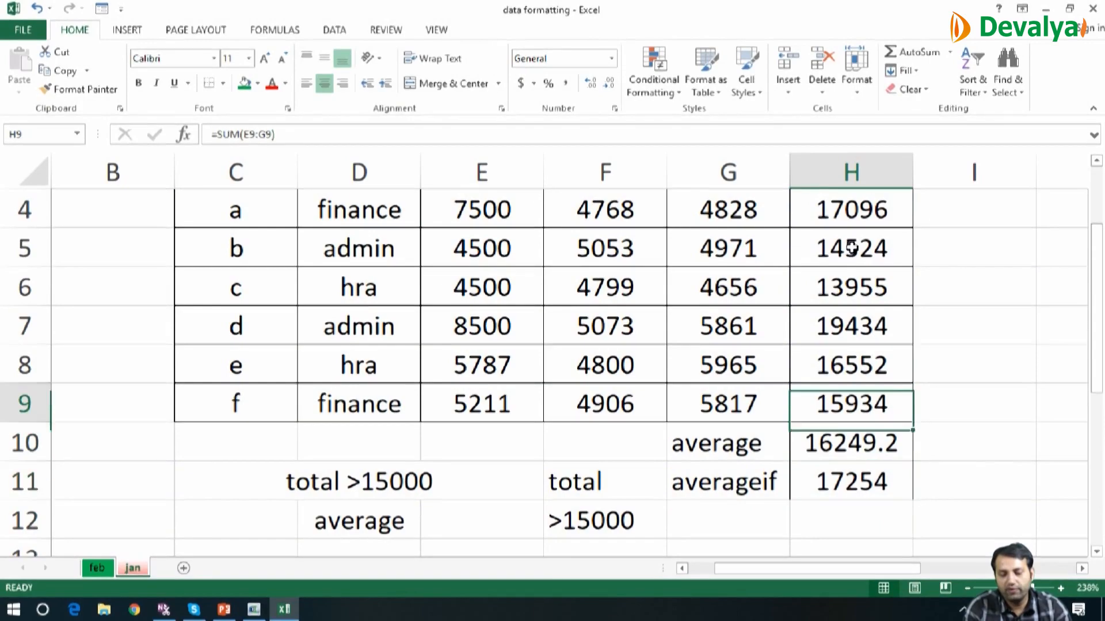
key(Up)
key(Up)
key(Up)
key(Right)
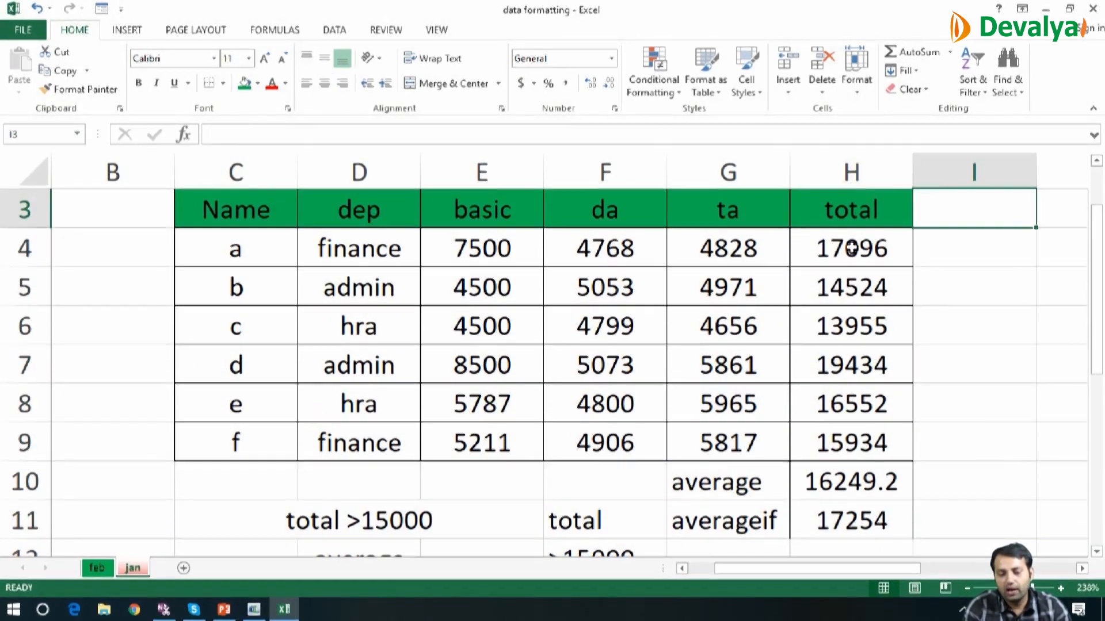
key(Down)
key(Down)
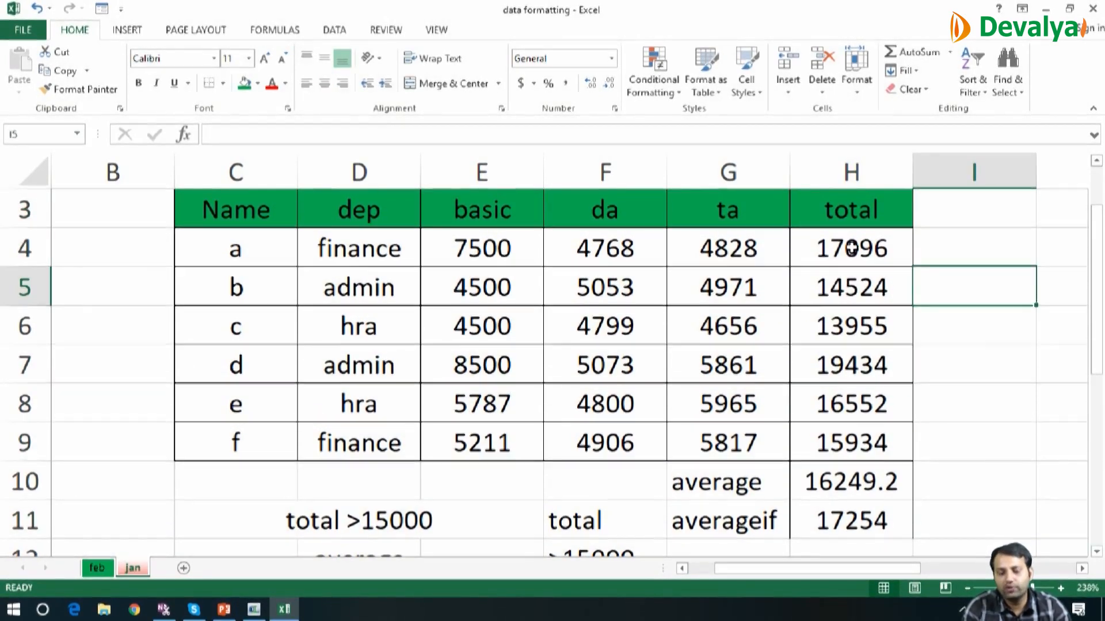
text(=)
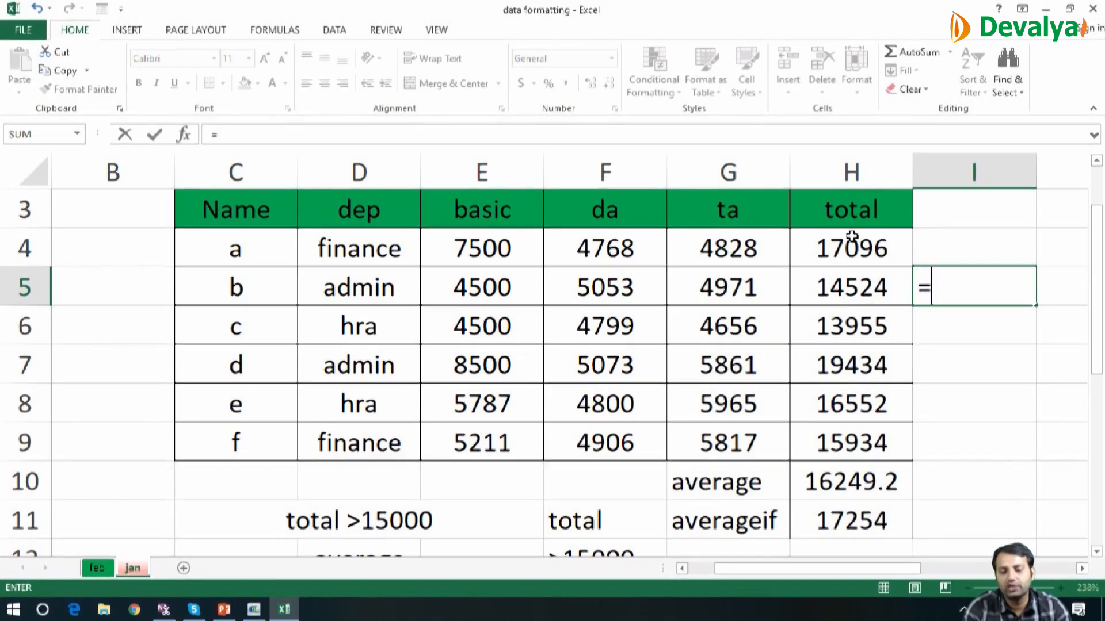
click(849, 240)
text(+)
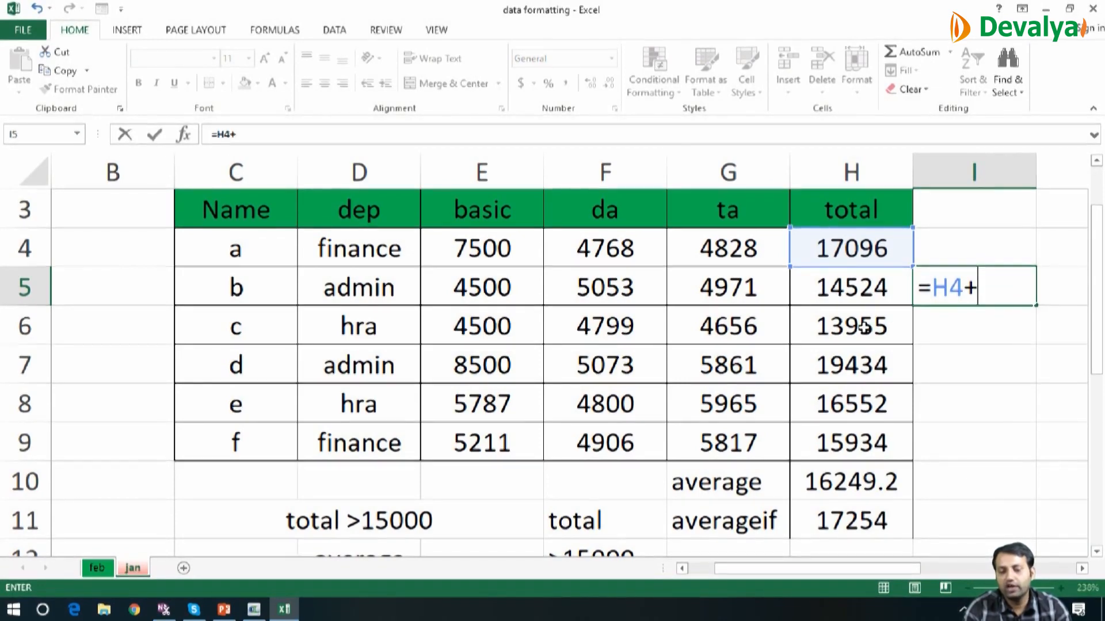
click(869, 364)
text(+)
click(867, 405)
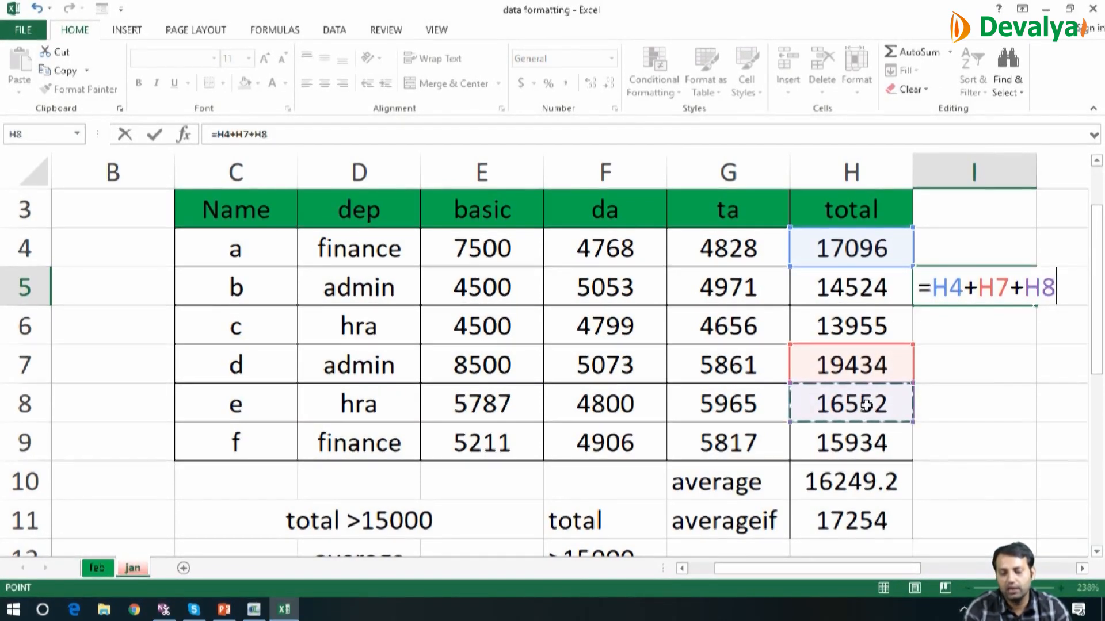
text(+)
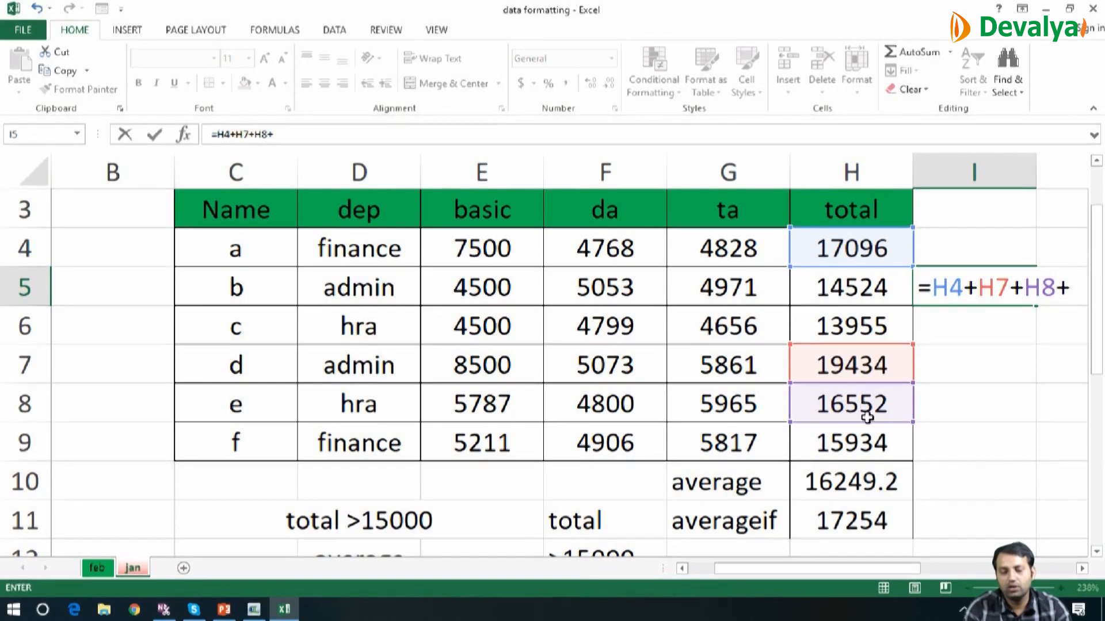
click(856, 454)
key(Return)
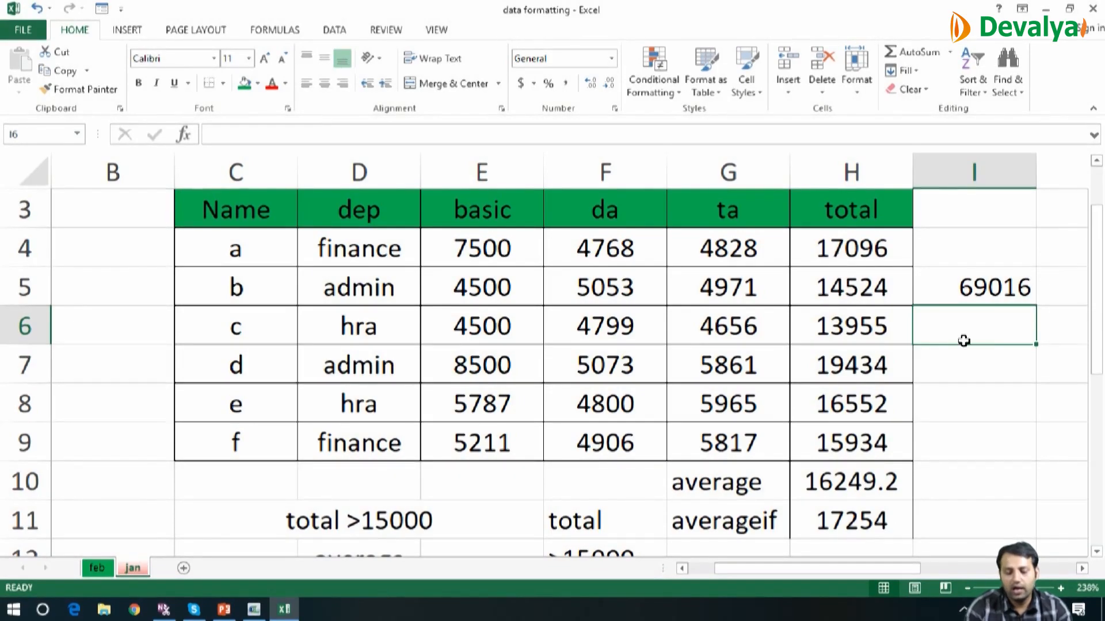
Divide the manual sum in I5 by 4 in cell I6 to cross-check the conditional average.
text(=)
key(Up)
text(/4)
key(Return)
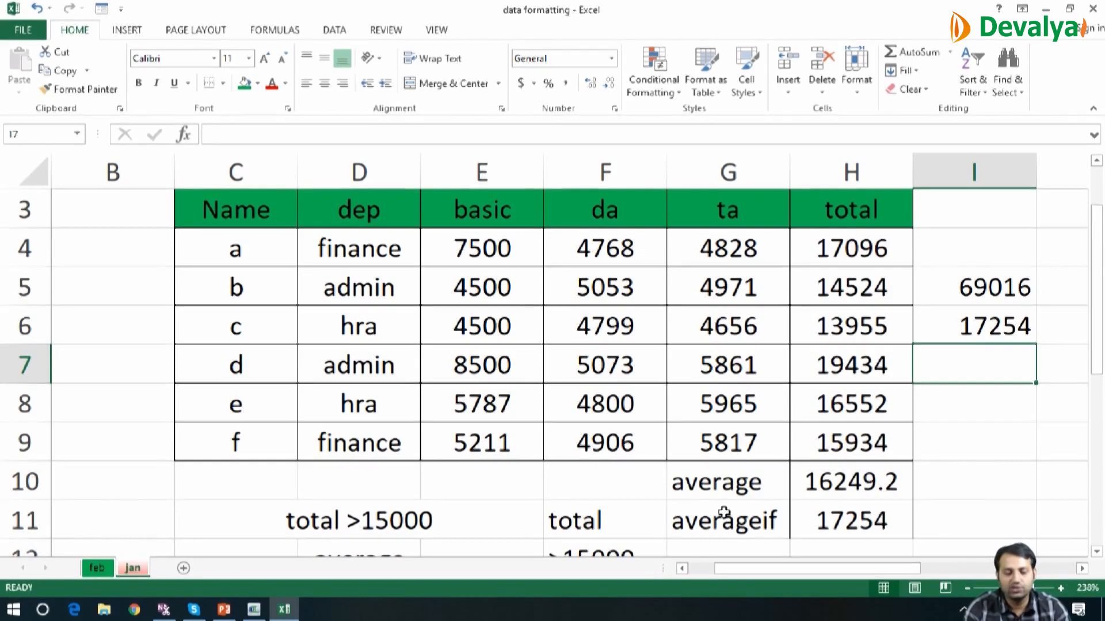
Clear the condition notes, criteria block and averageif result from cells D11:H12.
click(408, 501)
key(shift+Right)
key(shift+Right)
key(shift+Right)
key(shift+Right)
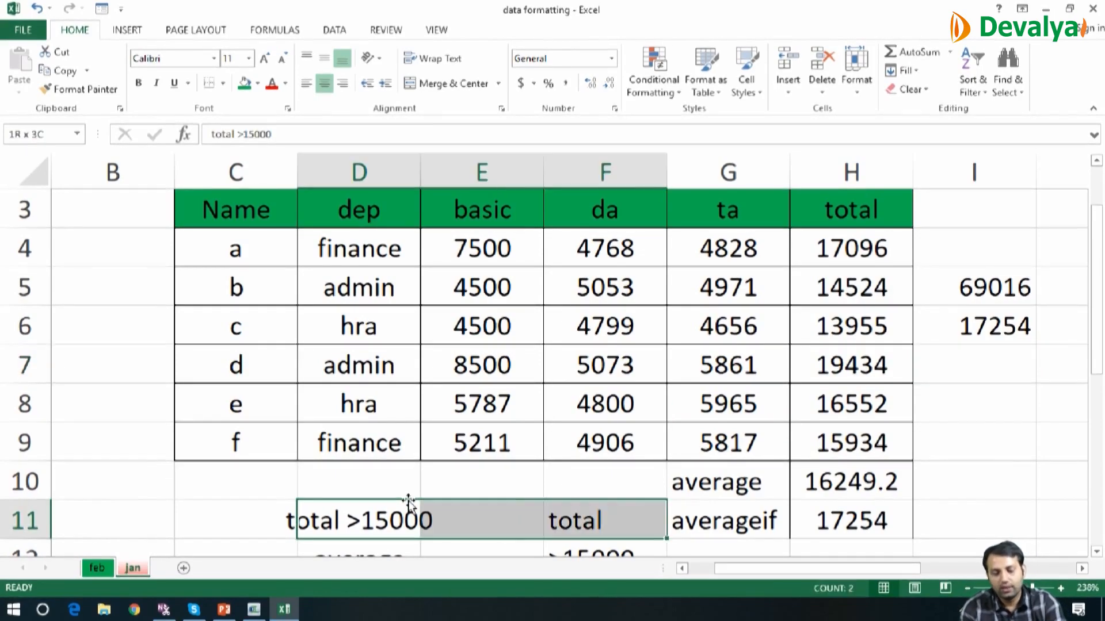
key(shift+Down)
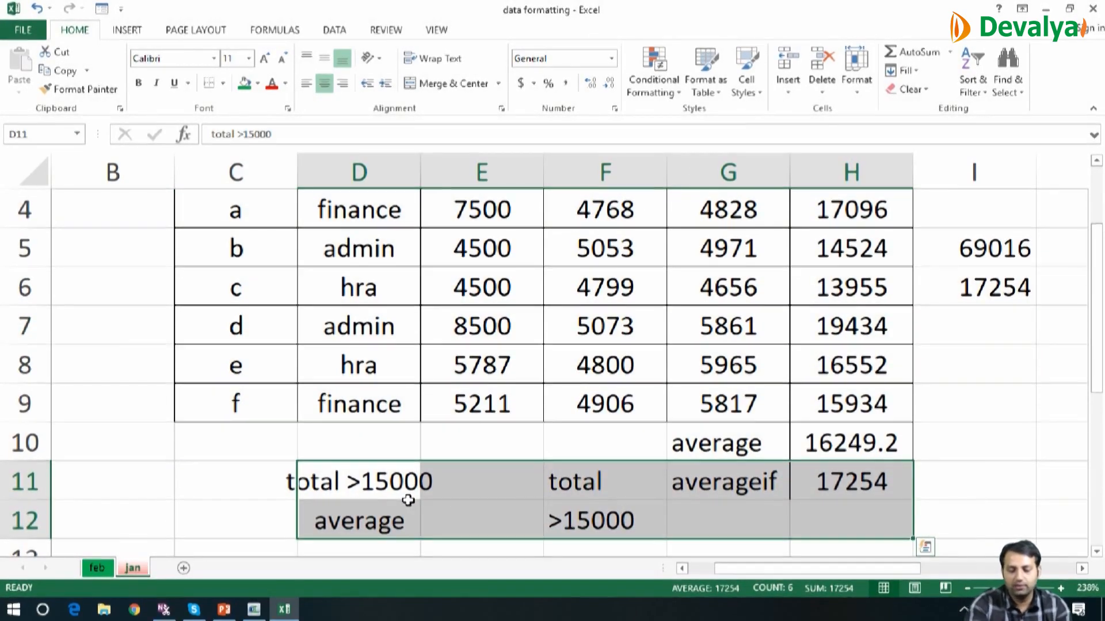
key(Delete)
key(Up)
key(Up)
key(Up)
key(Up)
key(Up)
key(Up)
key(Up)
key(Up)
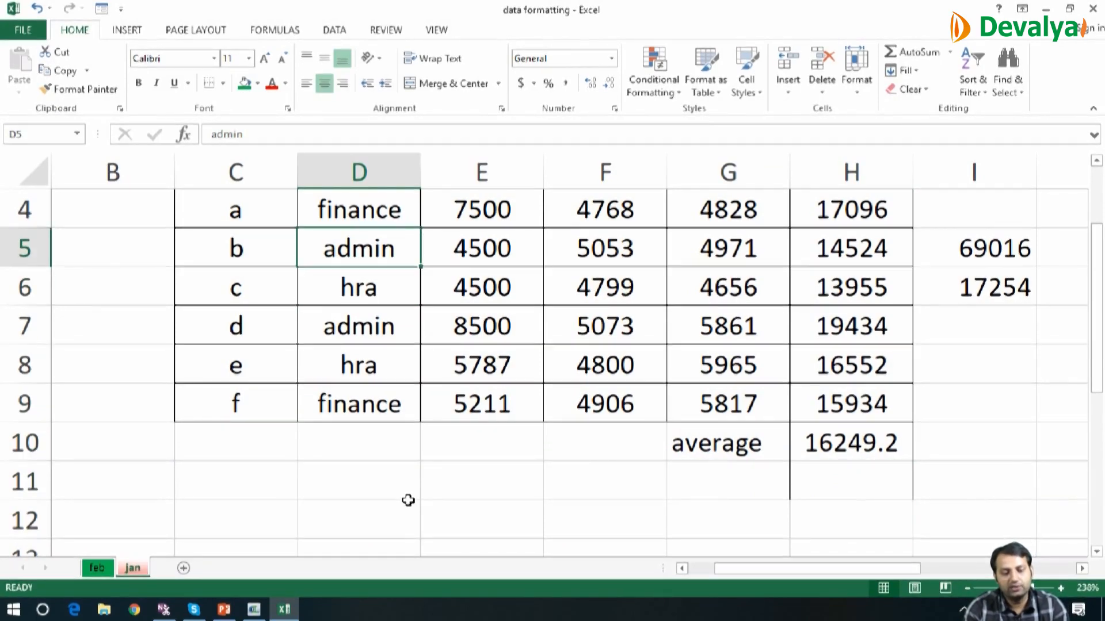
key(Down)
key(Down)
key(Down)
key(Down)
key(Down)
key(Down)
key(Down)
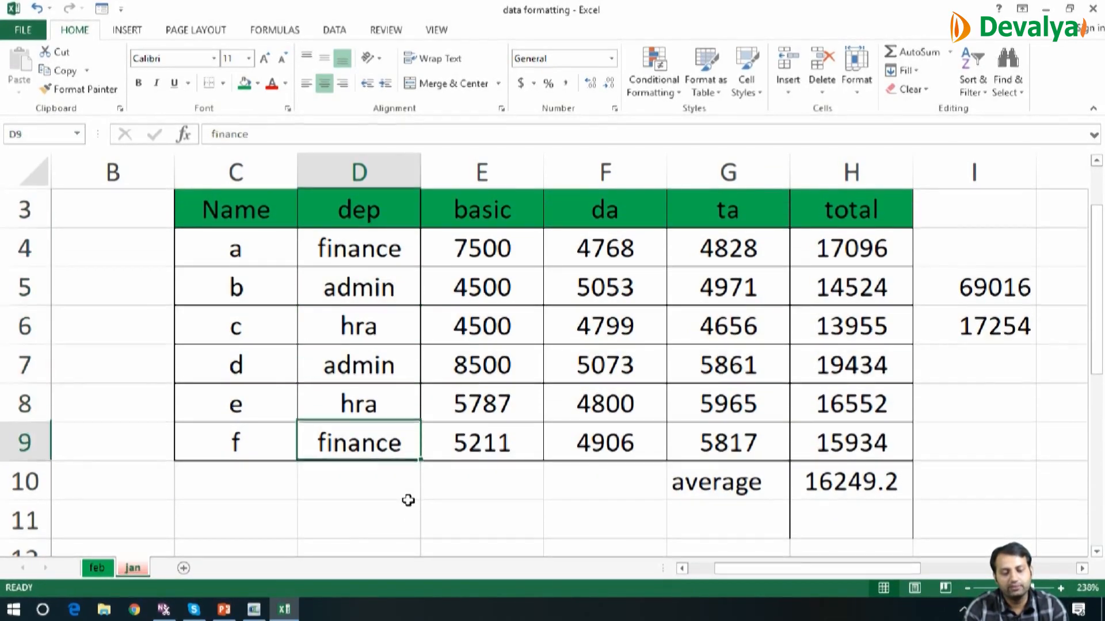
key(Left)
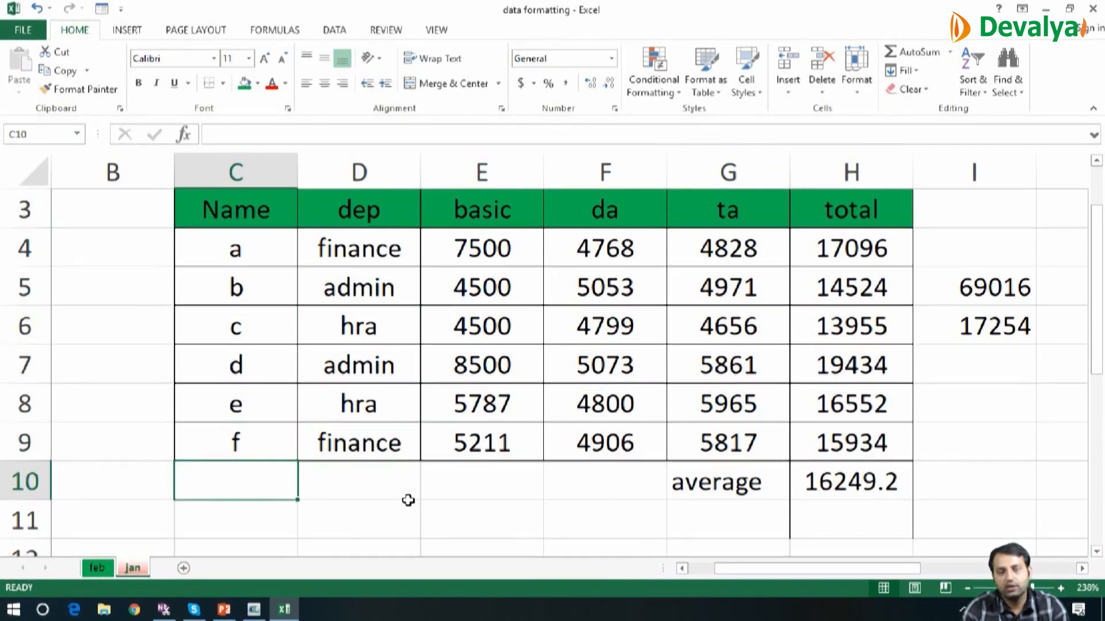
Enter the department criteria "finance" in cell D10 and "admin" in cell D11, below the dep column.
click(367, 490)
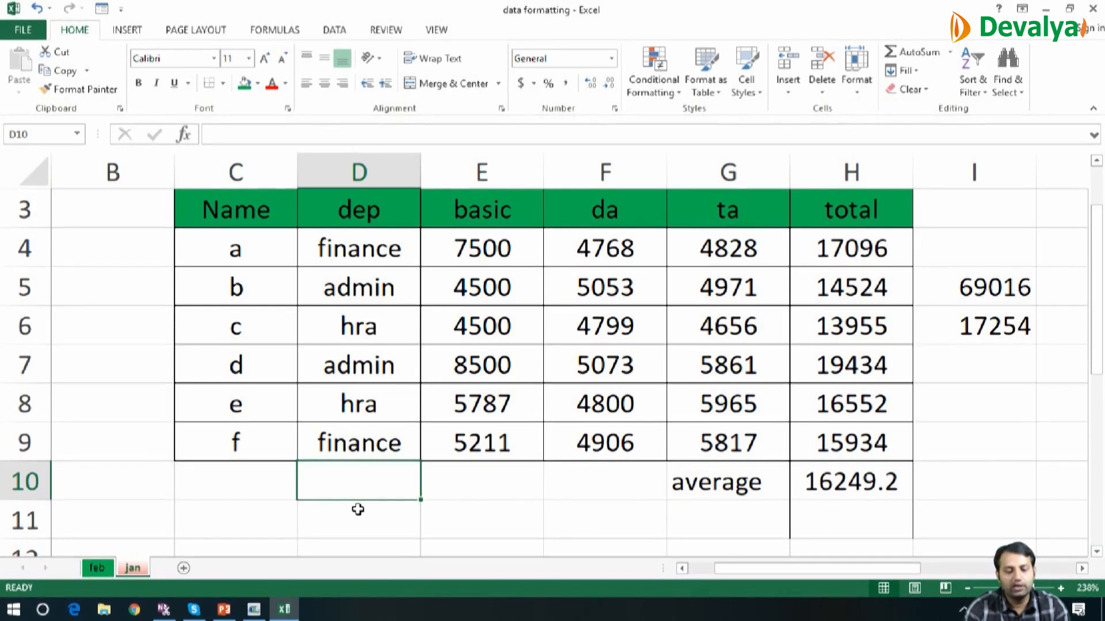
text(f)
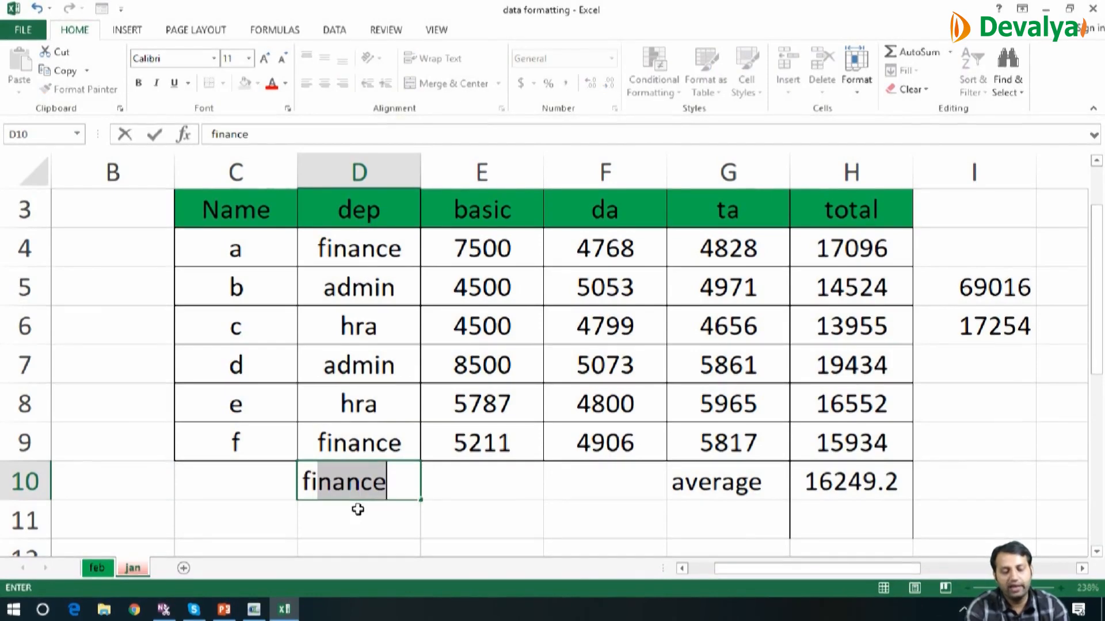
key(Return)
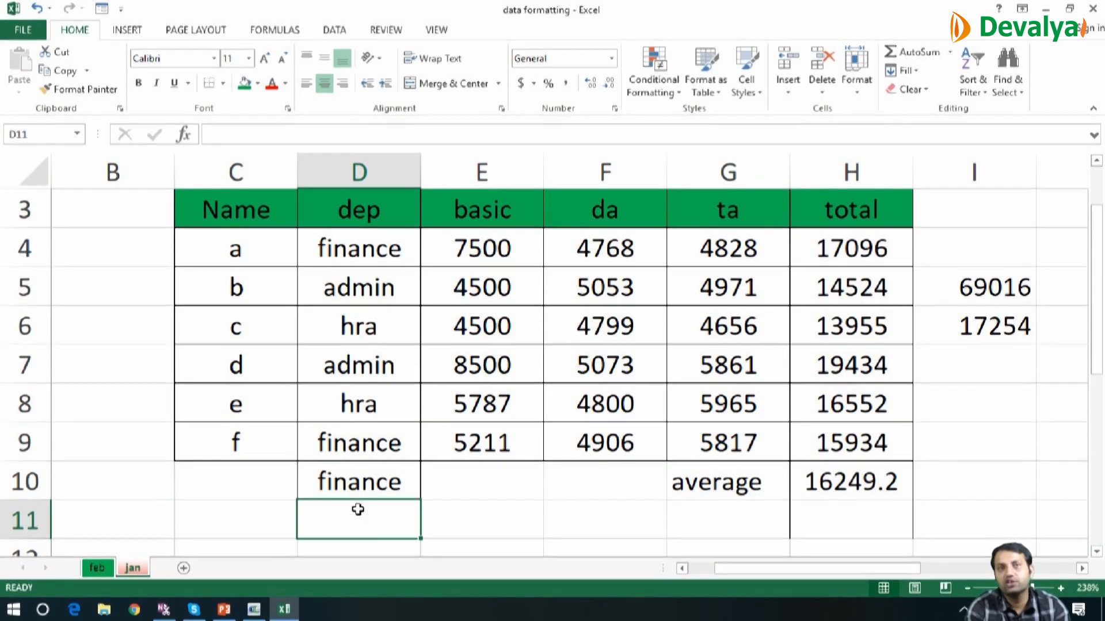
text(admi)
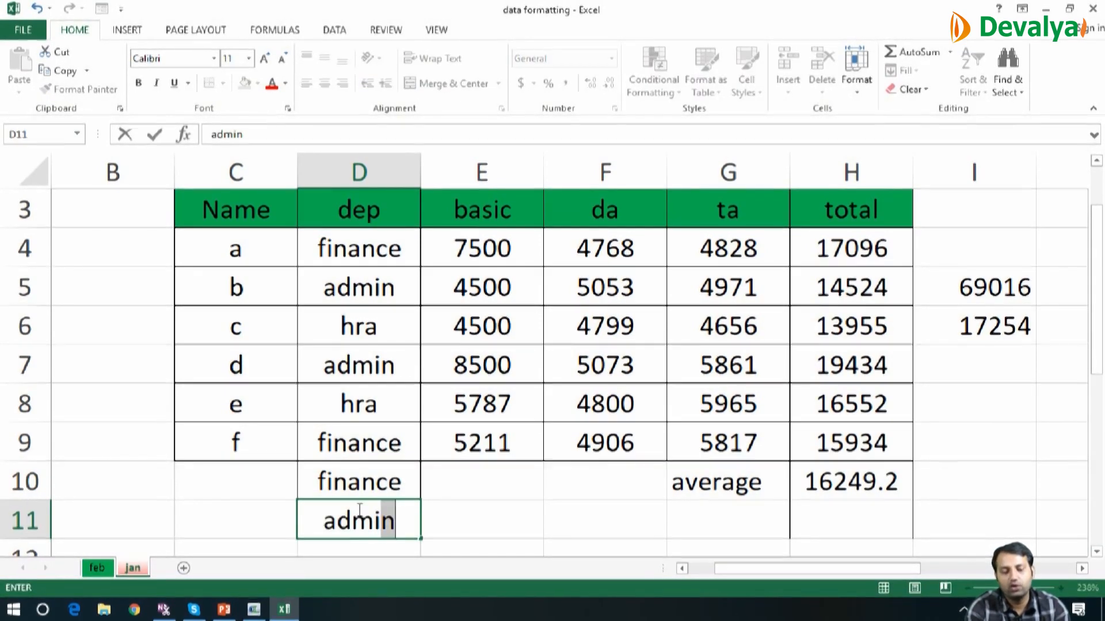
text(n)
key(Tab)
Start an AVERAGEIF formula in cell E10 beside "finance", using the dep cells D4:D9 as its range.
key(Up)
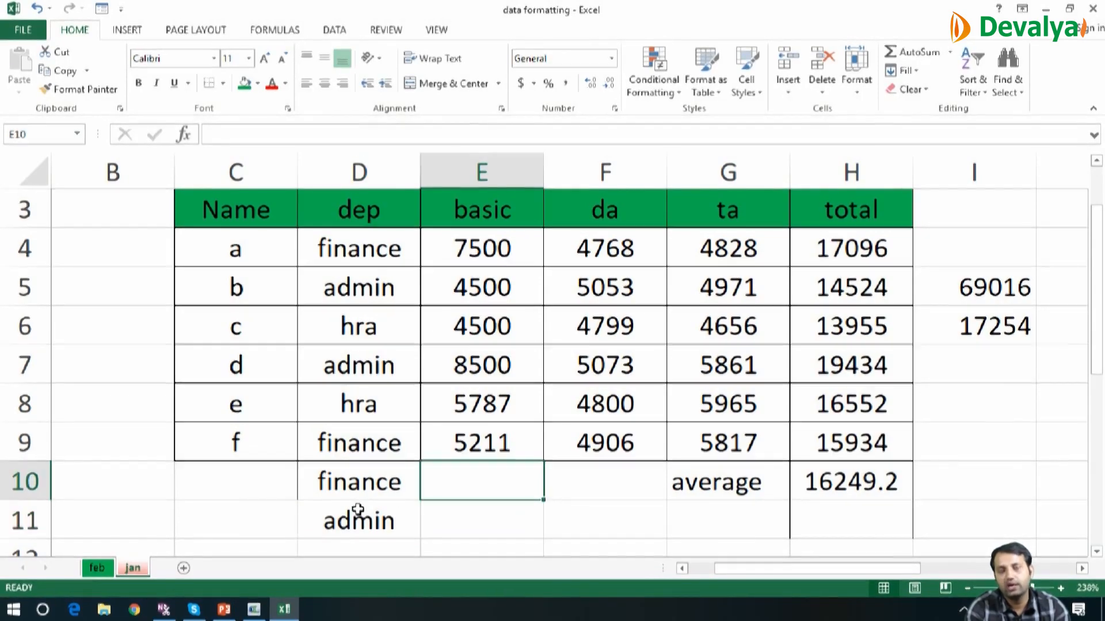
text(=avera)
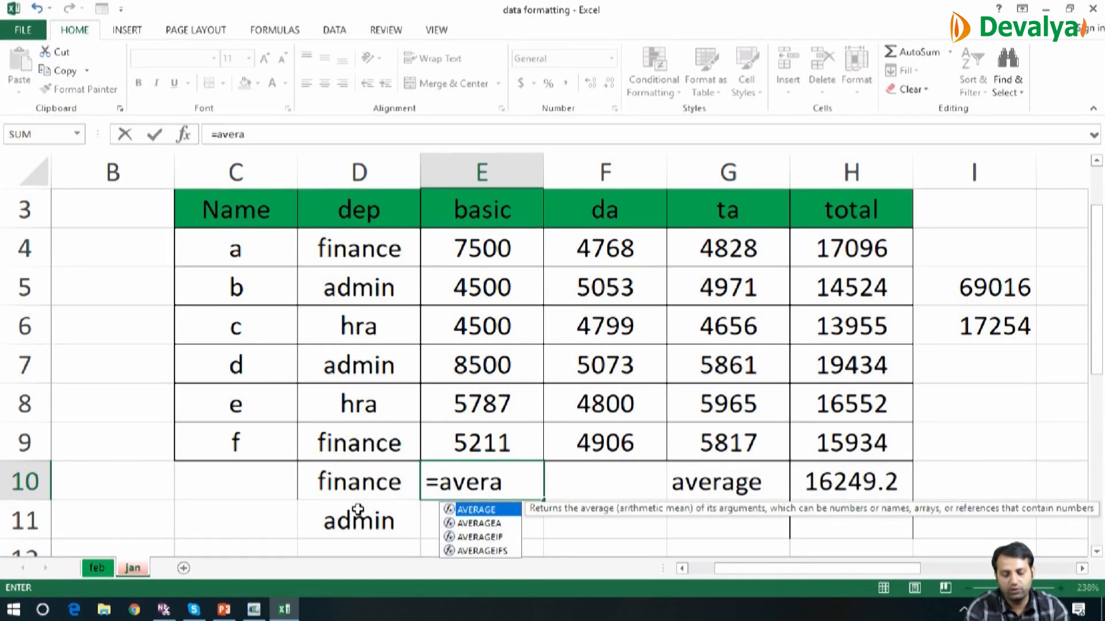
key(Down)
key(Down)
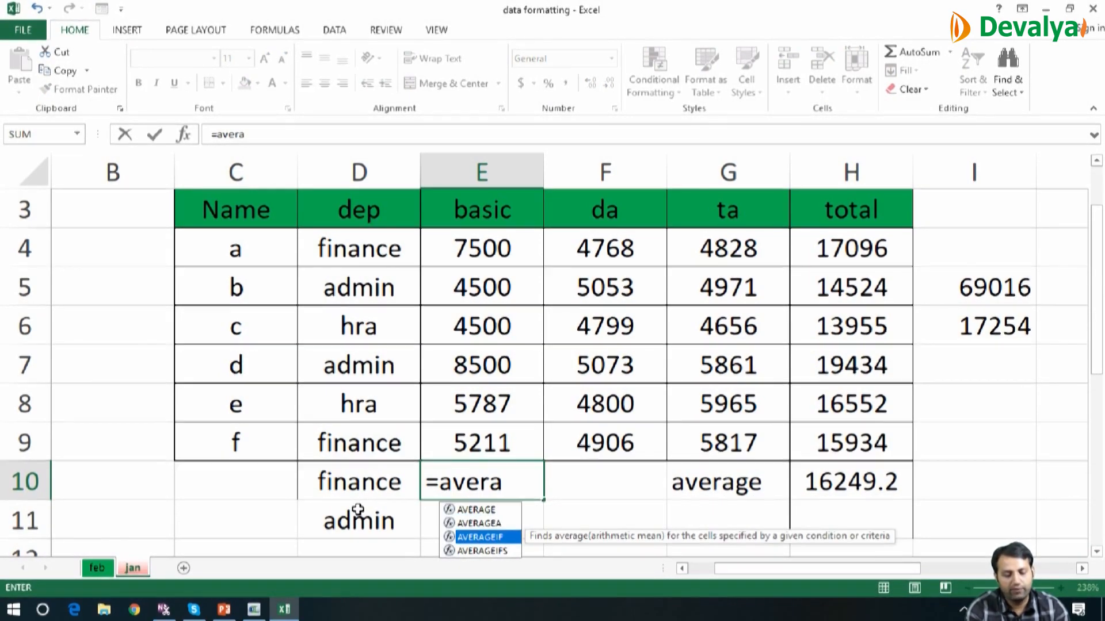
key(Tab)
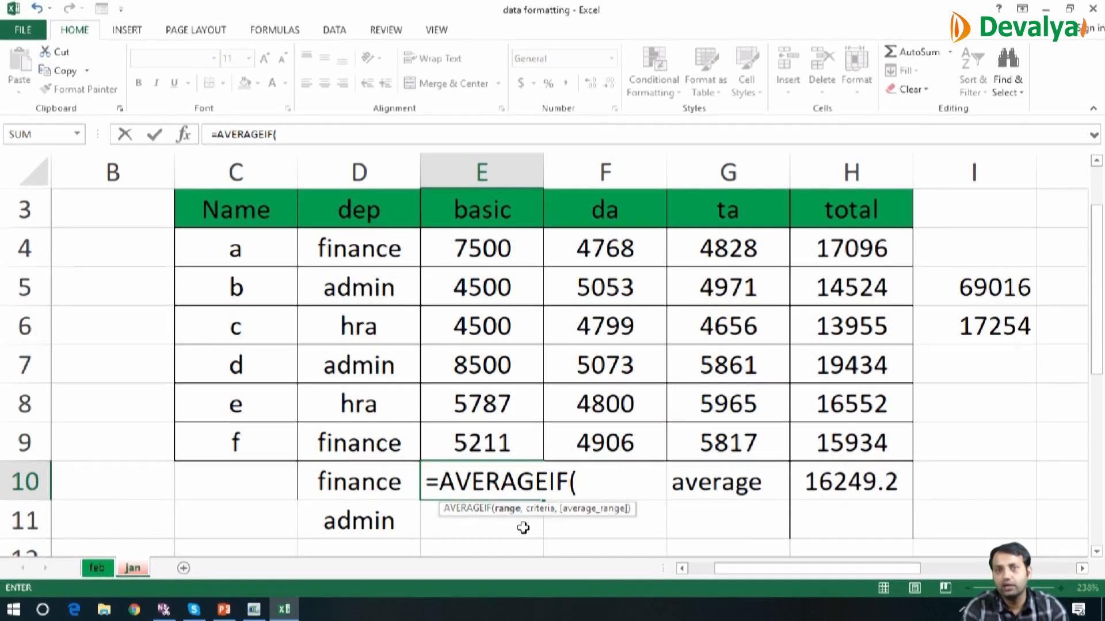
click(382, 248)
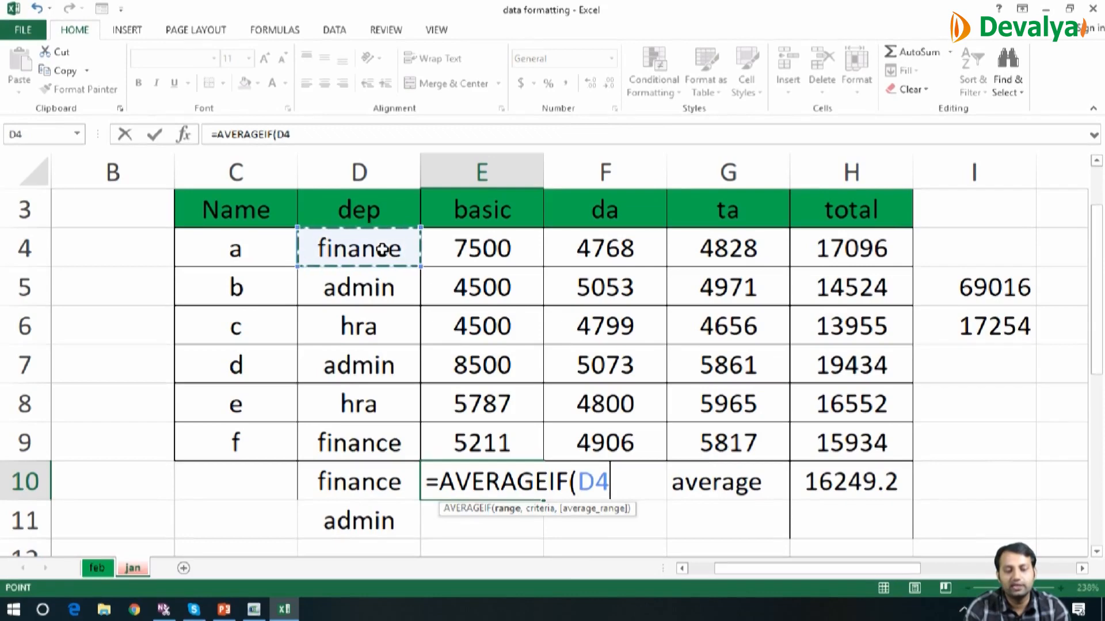
key(shift+Down)
key(shift+Down)
key(shift+Down)
key(shift+Down)
key(shift+Down)
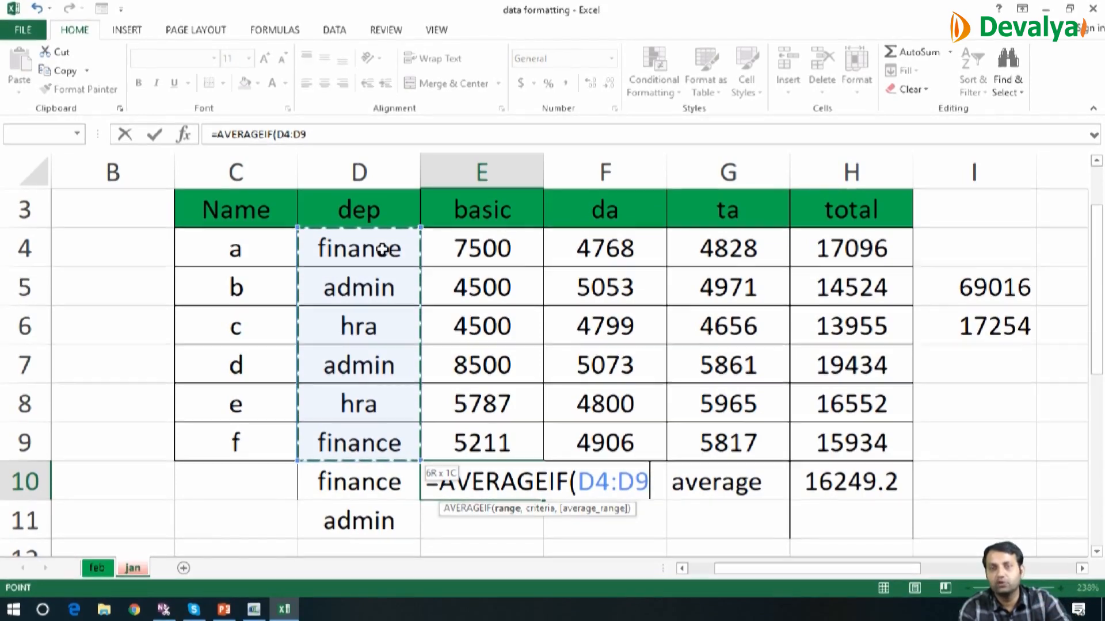
text(,)
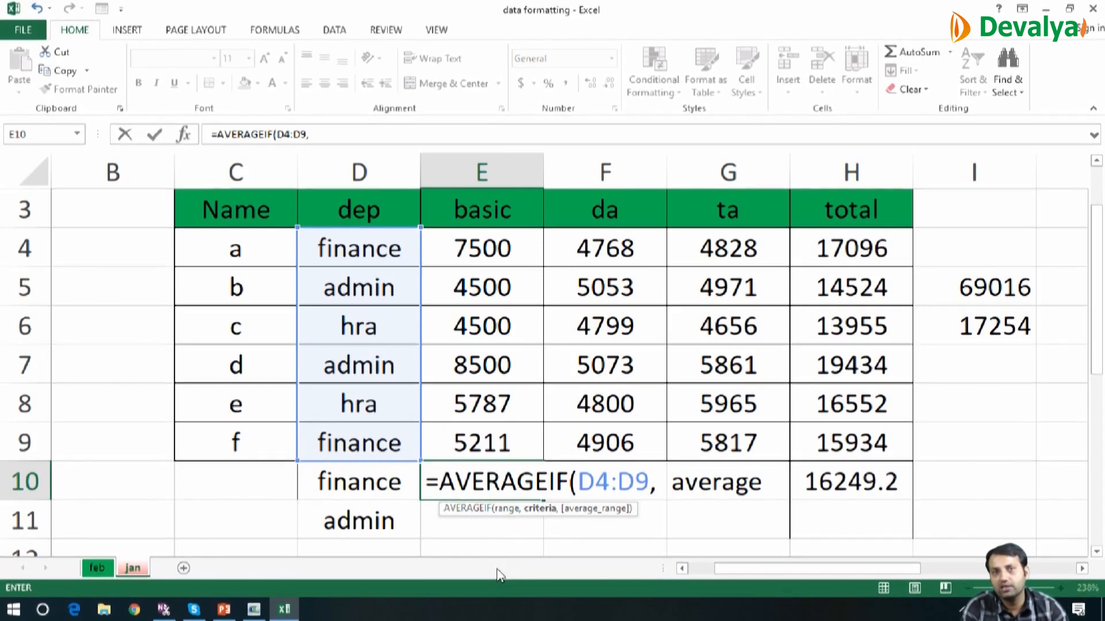
Complete the E10 formula with D10 as the criteria and the totals H4:H9 as the average range.
click(380, 485)
text(,)
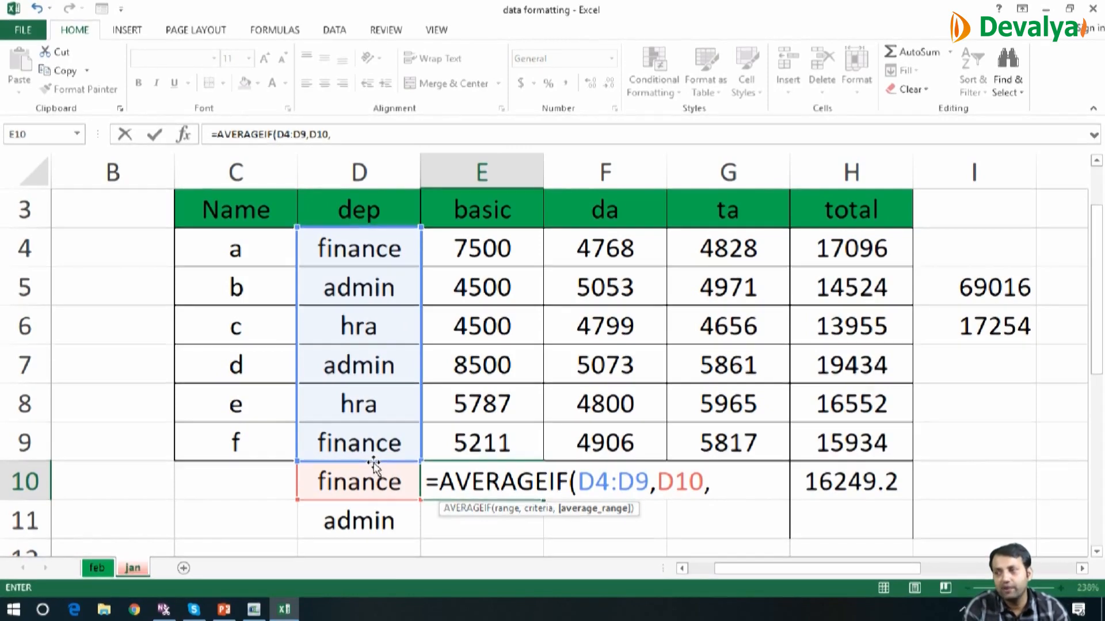
drag(850, 256, 852, 443)
text())
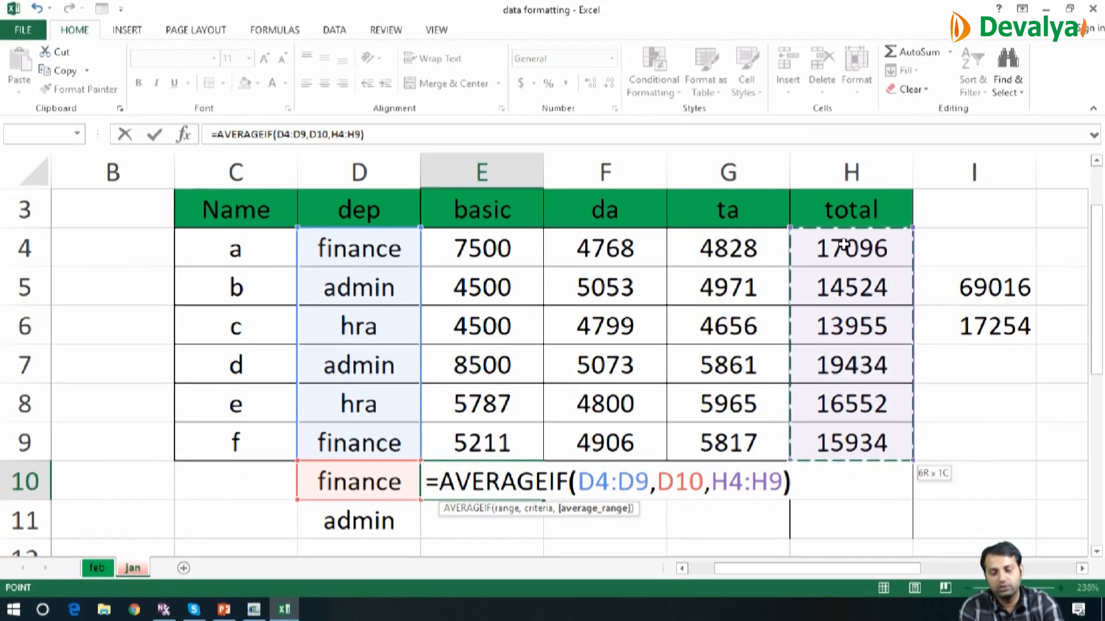
key(Return)
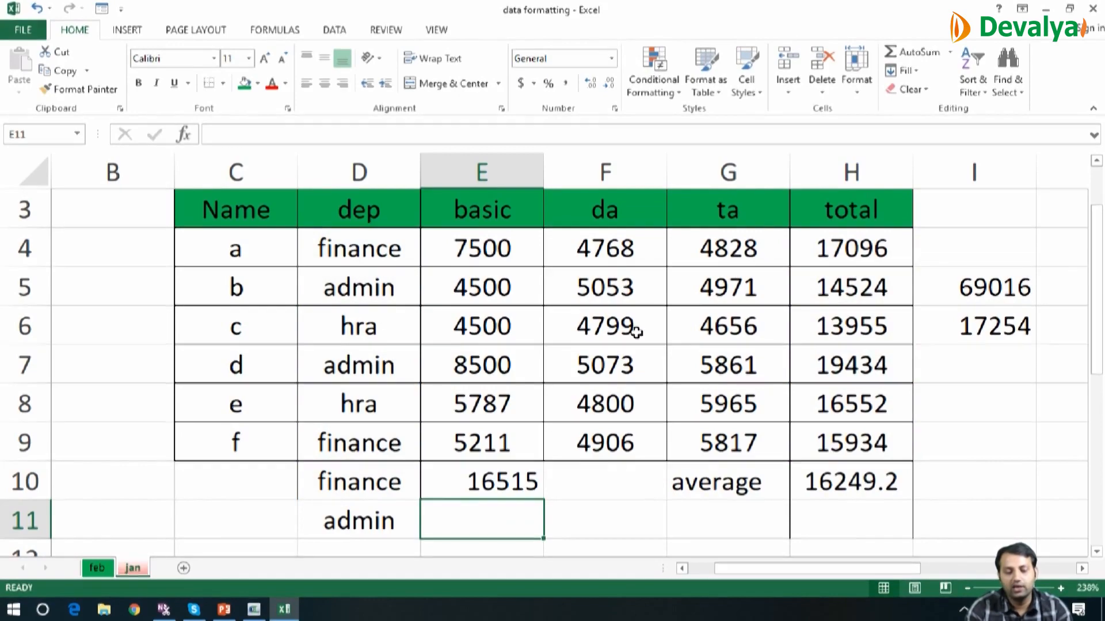
click(521, 486)
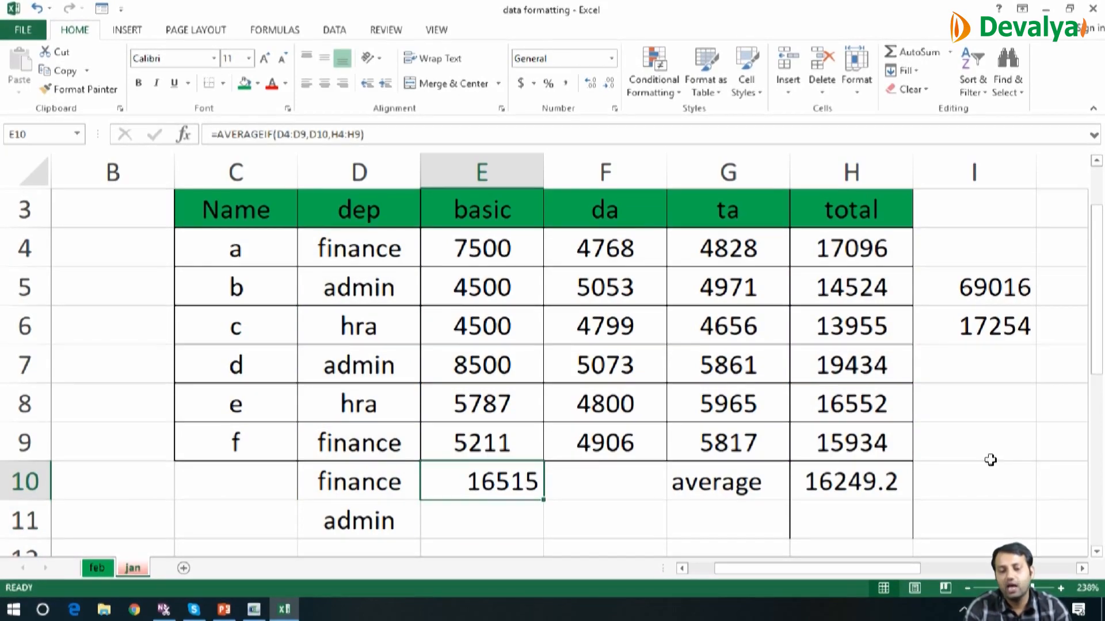
Cross-check the finance average in cell I10 with the formula =(H4+H9)/2 and compare it with E10.
click(976, 493)
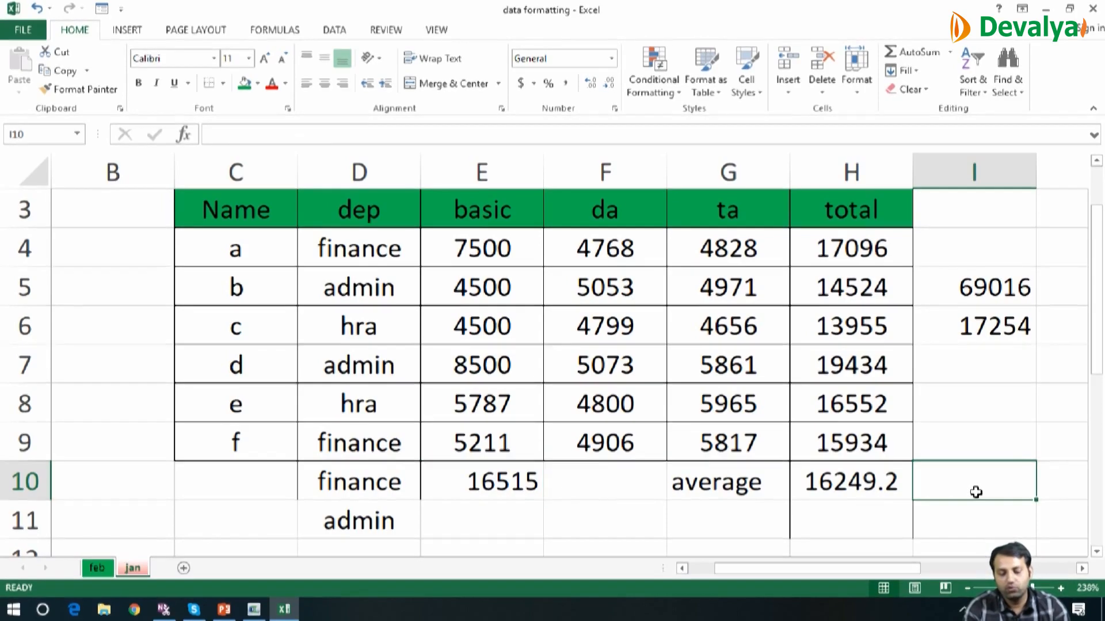
text(=()
click(863, 249)
text(+)
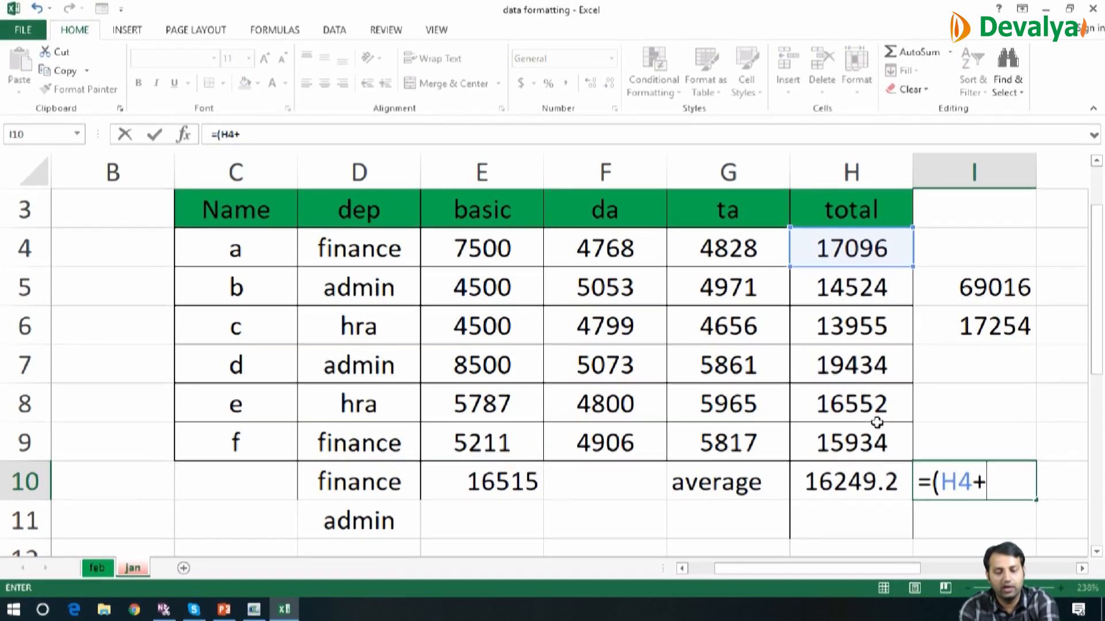
click(863, 437)
text()/2)
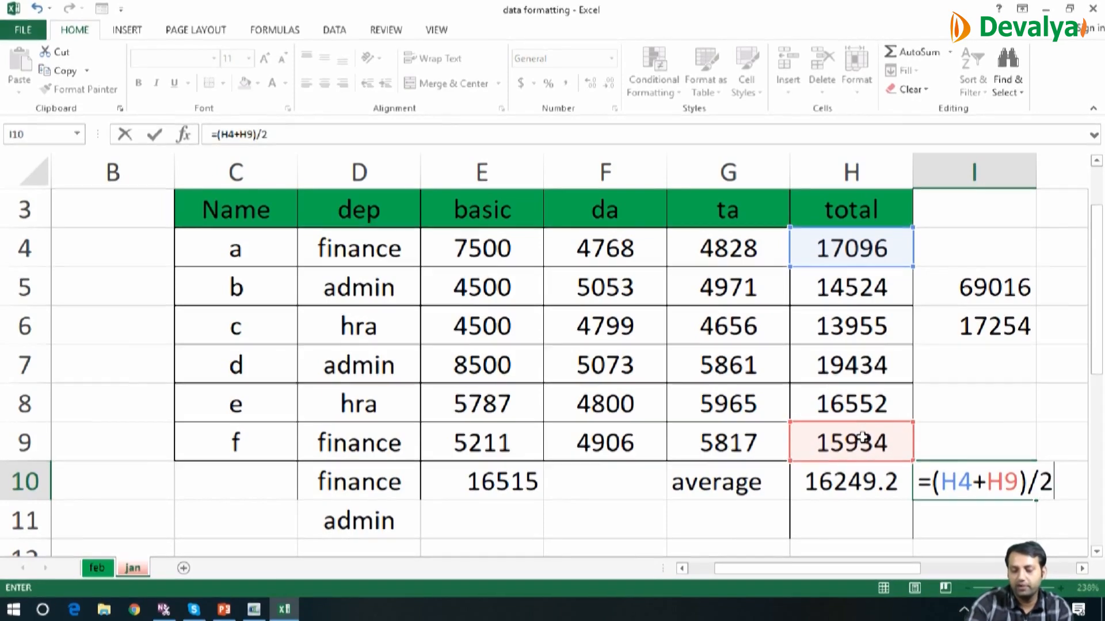
key(Return)
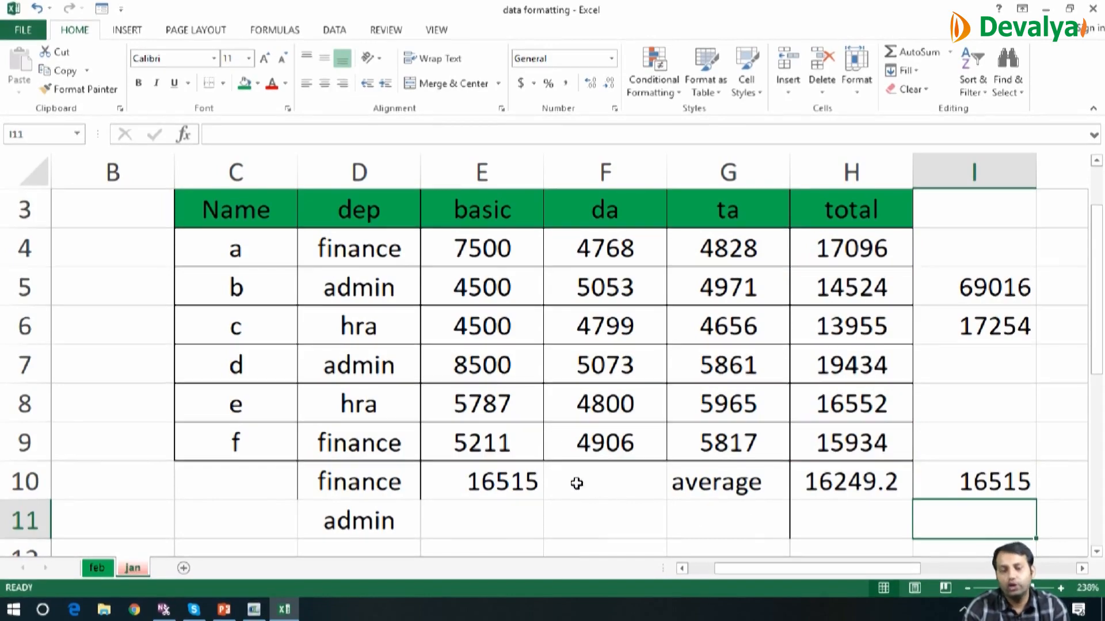
click(477, 487)
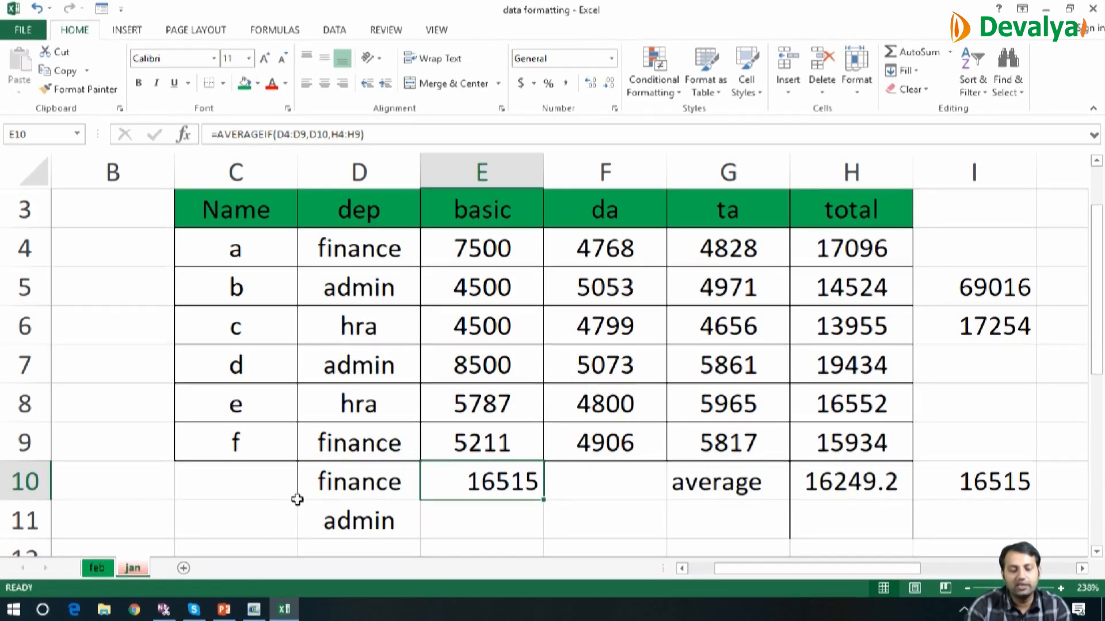
Replace the admin criteria in cell D11 with the condition note "finance but total>1600".
click(378, 519)
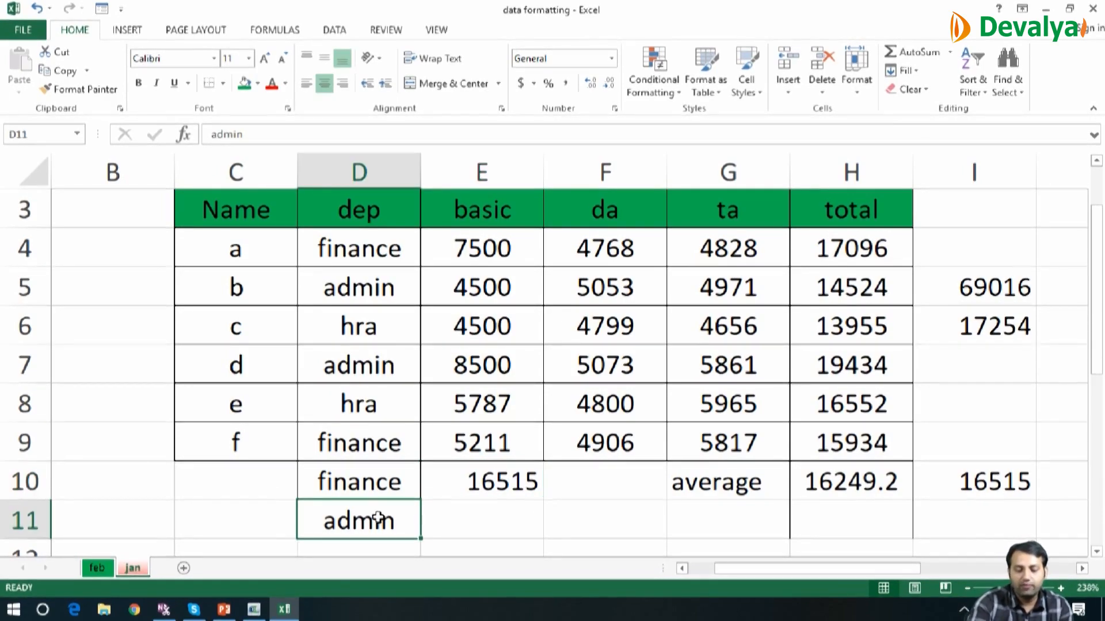
key(Delete)
text(fi)
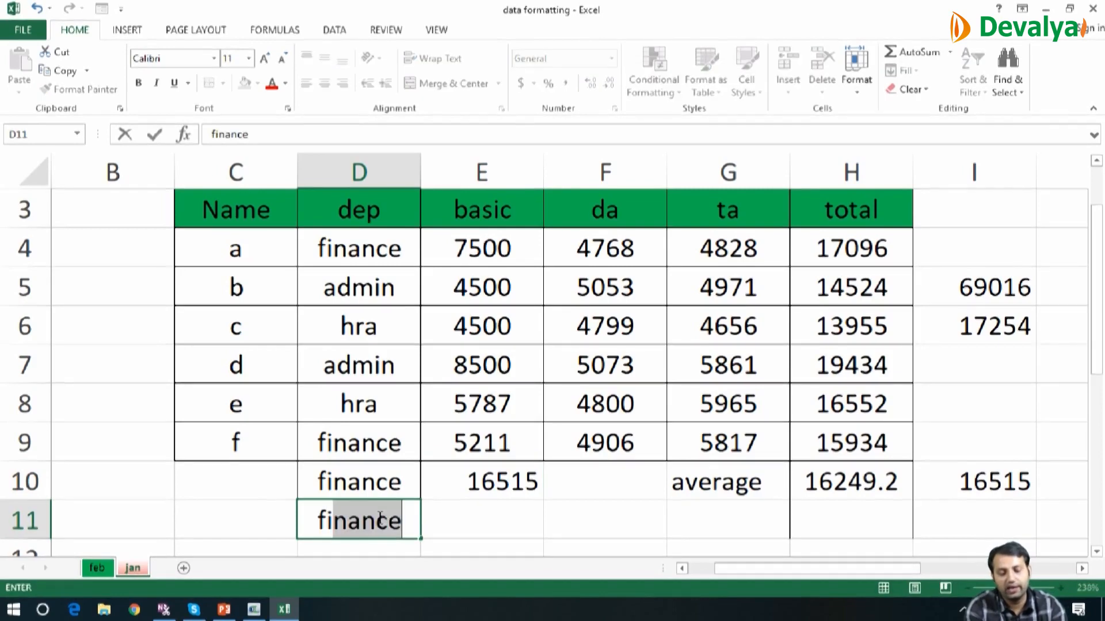
key(BackSpace)
text(n)
key(BackSpace)
key(BackSpace)
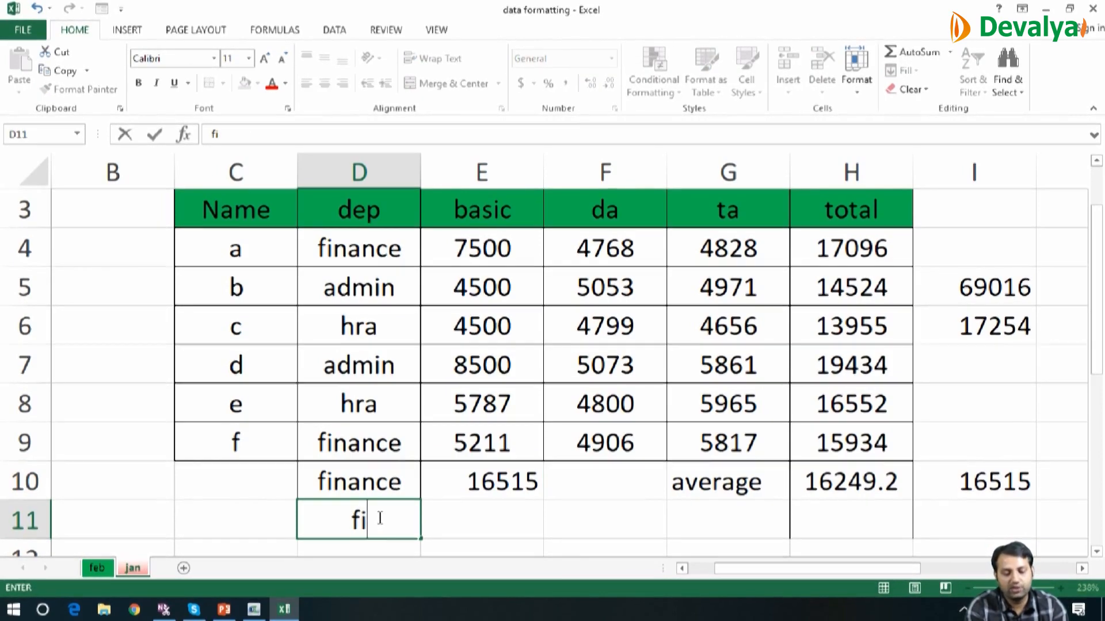
text(nance but tota)
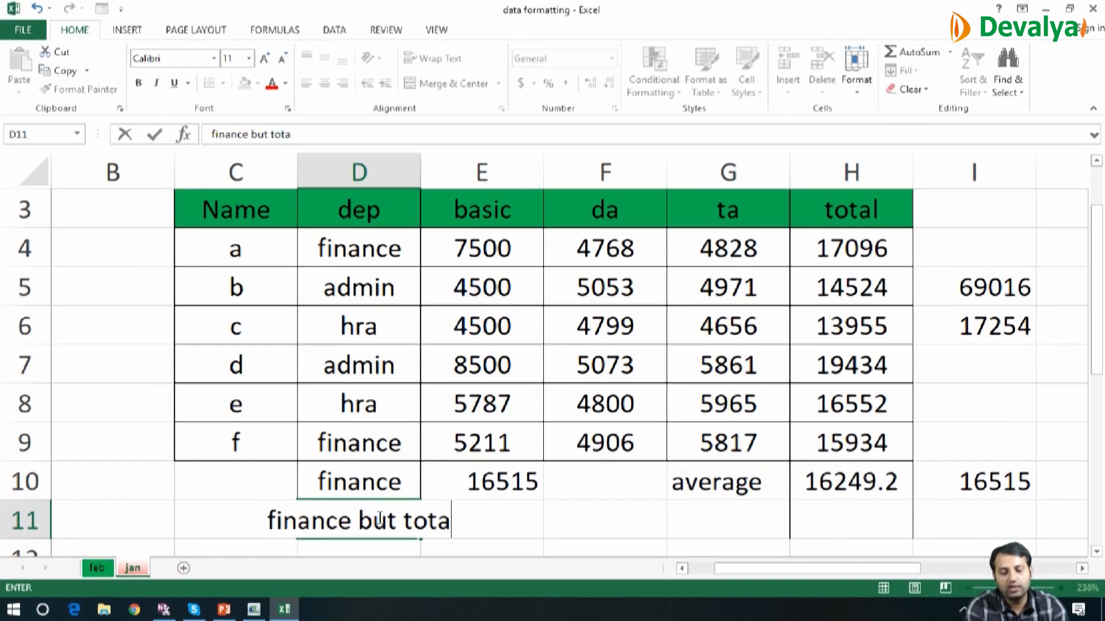
text(l>1600)
key(Return)
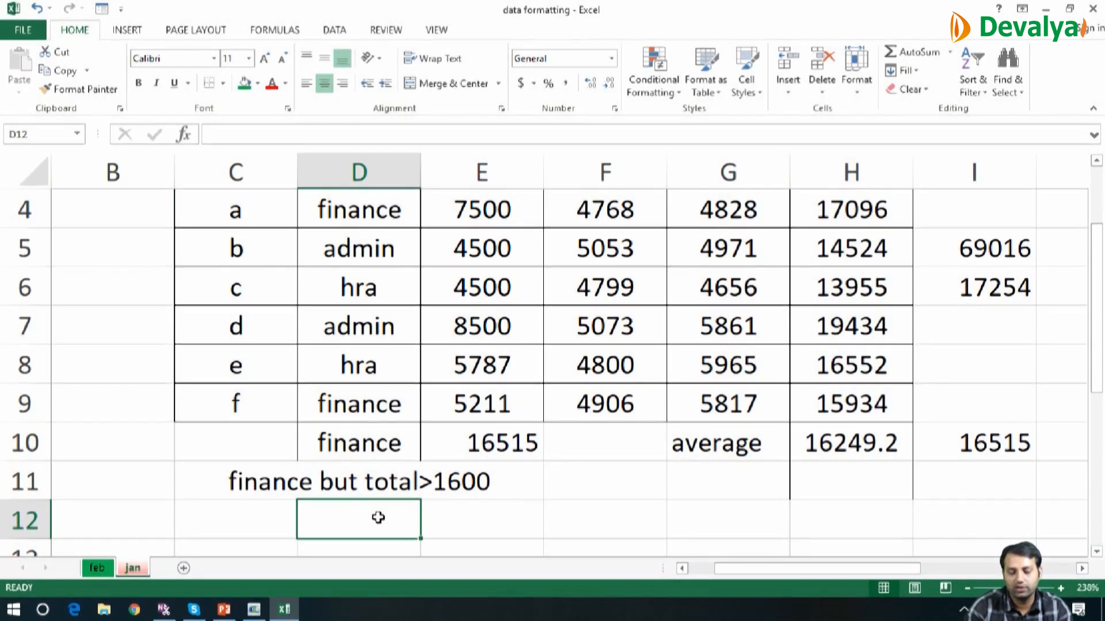
Insert a 0 into the condition note in cell D11 so it reads "0finance but total>1600".
key(Up)
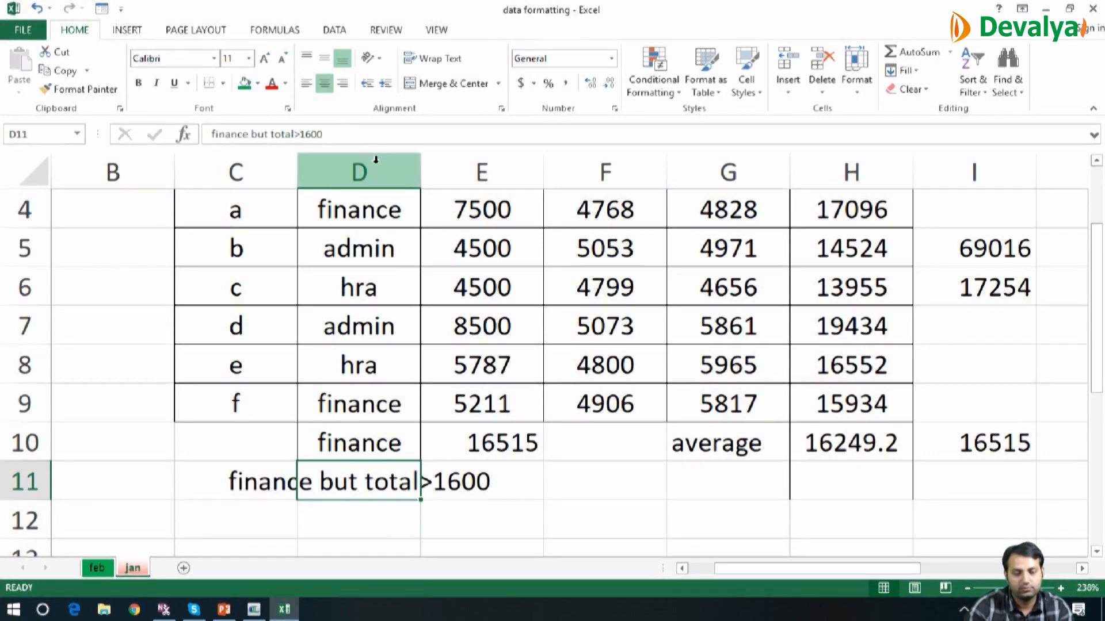
click(351, 126)
text(0)
key(Return)
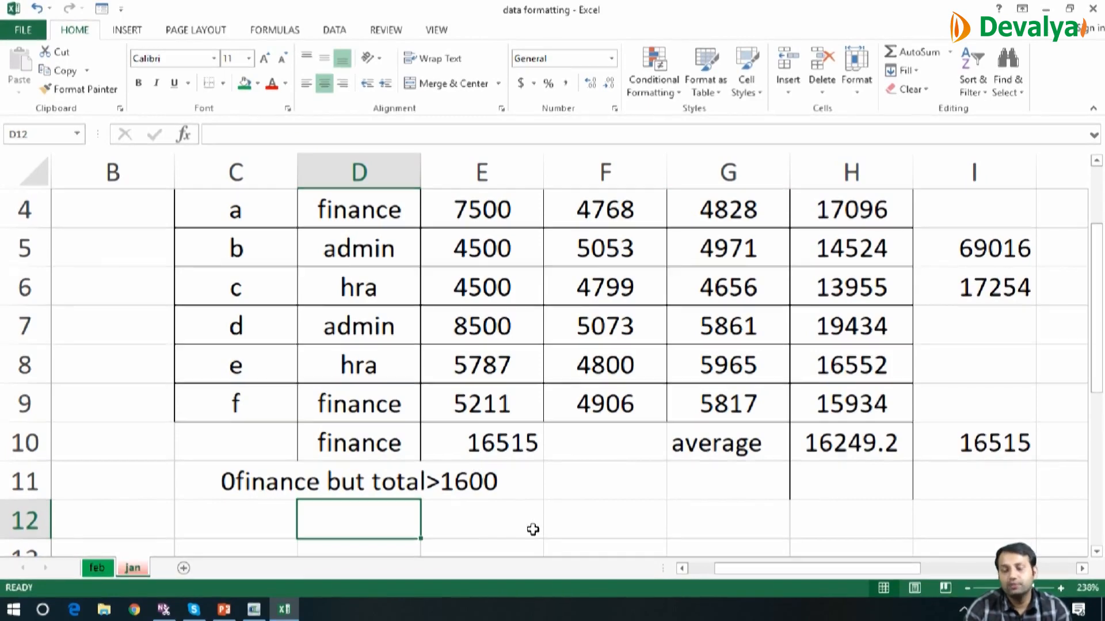
Start an AVERAGEIFS formula in cell F11 with the dep cells D4:D9 as its first argument.
click(577, 491)
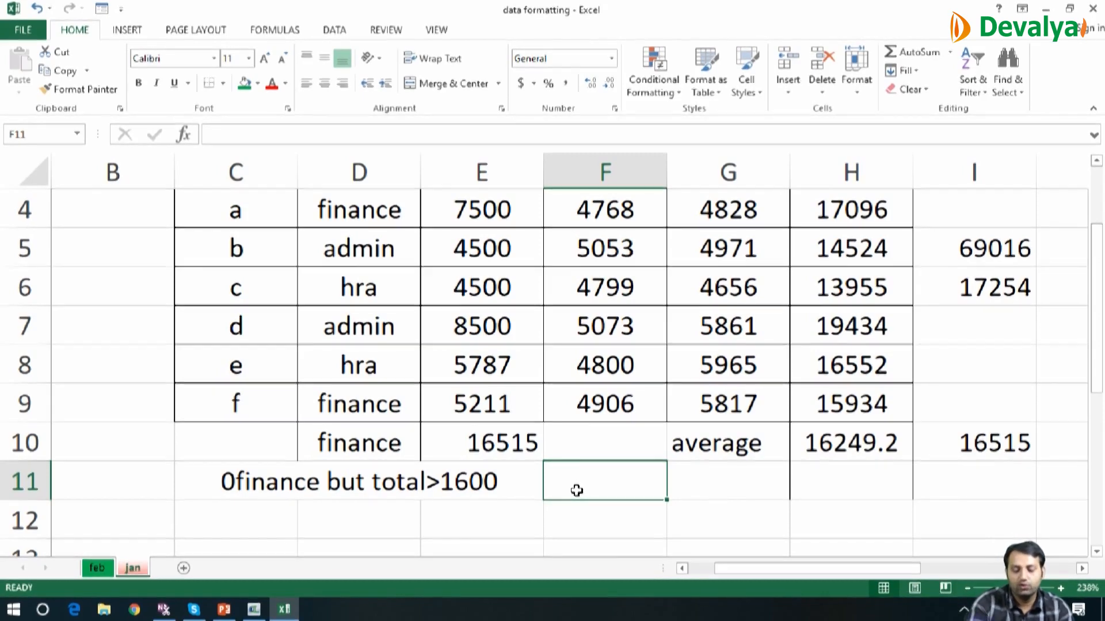
text(=aver)
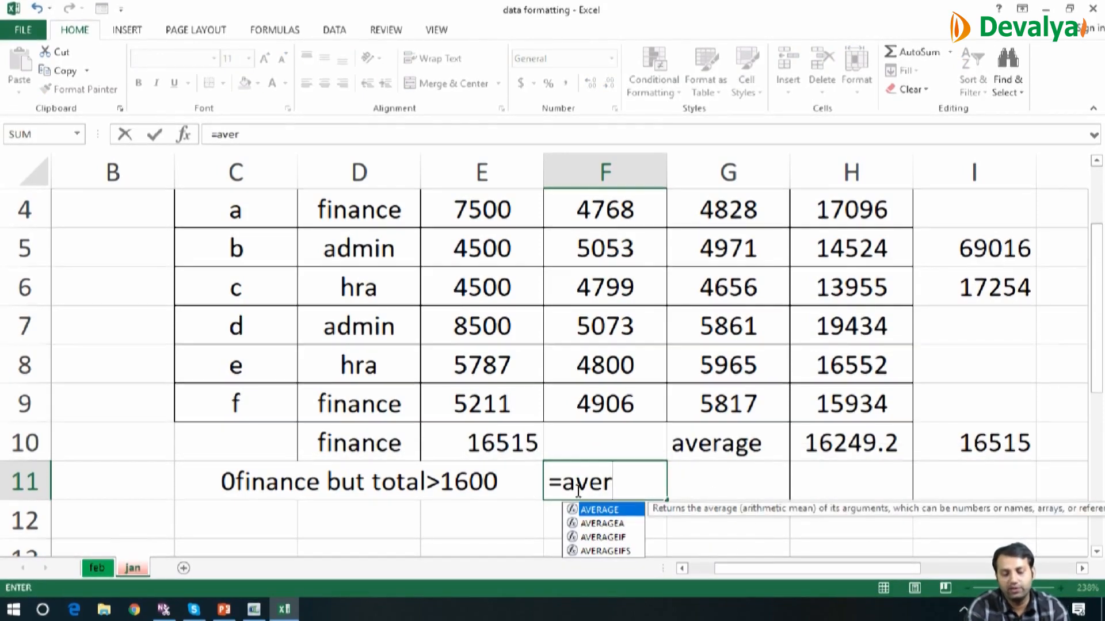
key(Down)
key(Down)
key(Down)
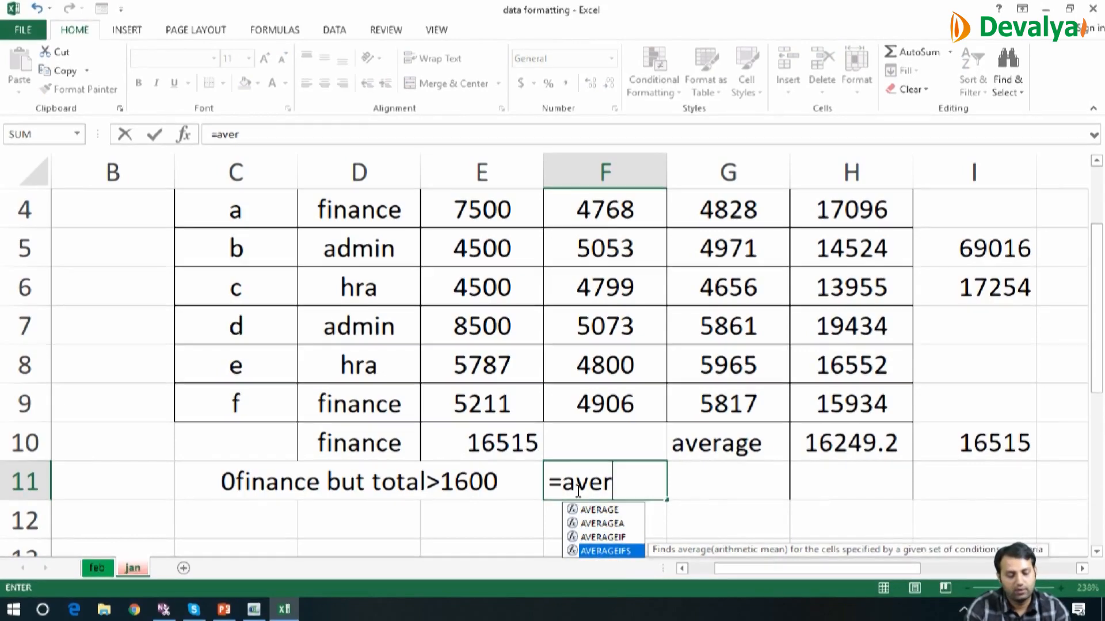
key(Tab)
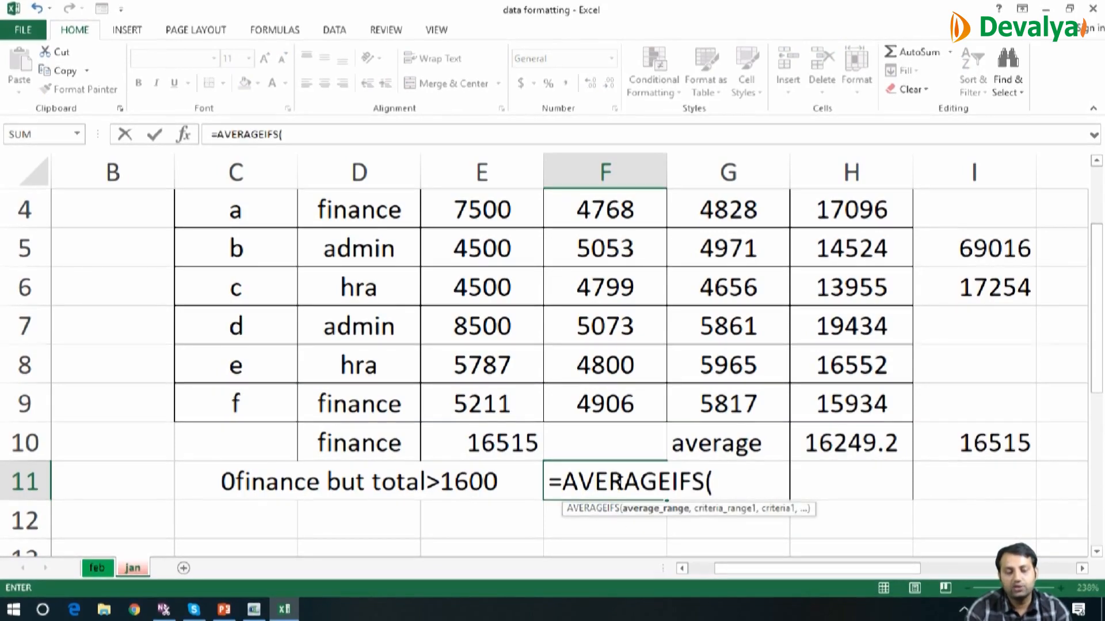
key(Up)
key(Up)
key(Up)
key(Up)
key(Up)
key(Up)
key(Up)
key(Up)
key(Up)
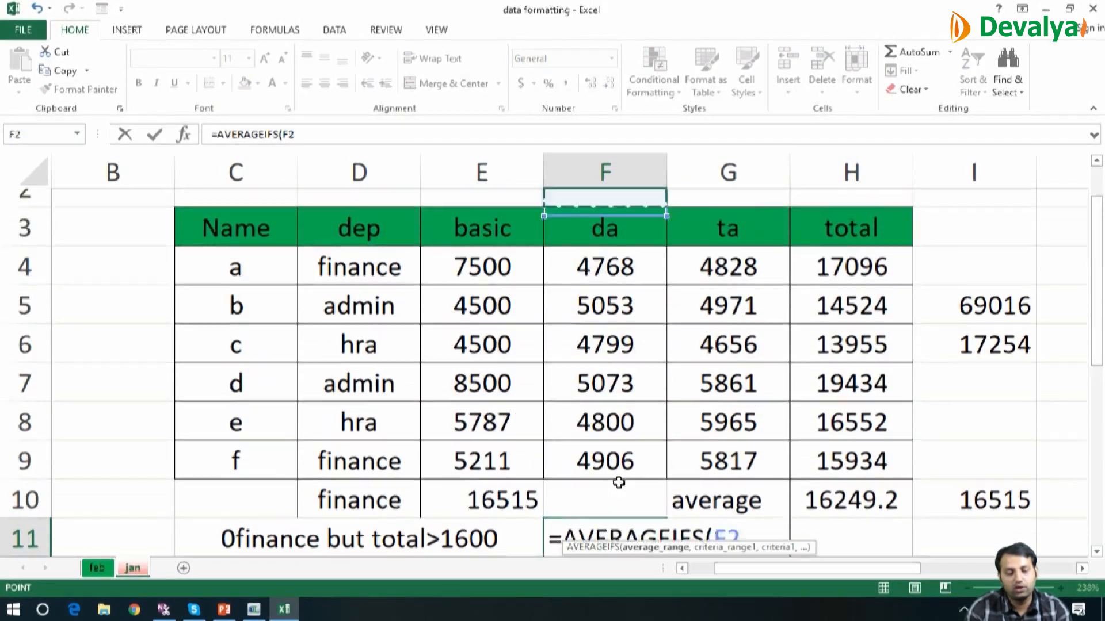
key(Left)
key(Left)
key(Down)
key(Down)
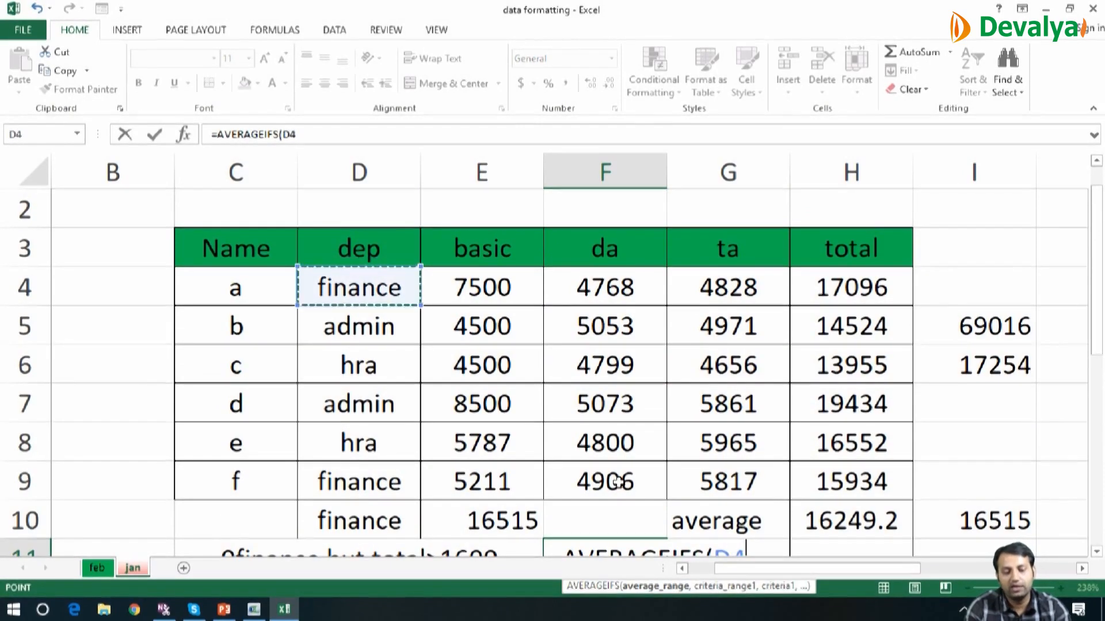
key(shift+Down)
key(shift+Down)
key(shift+Down)
key(shift+Down)
key(shift+Down)
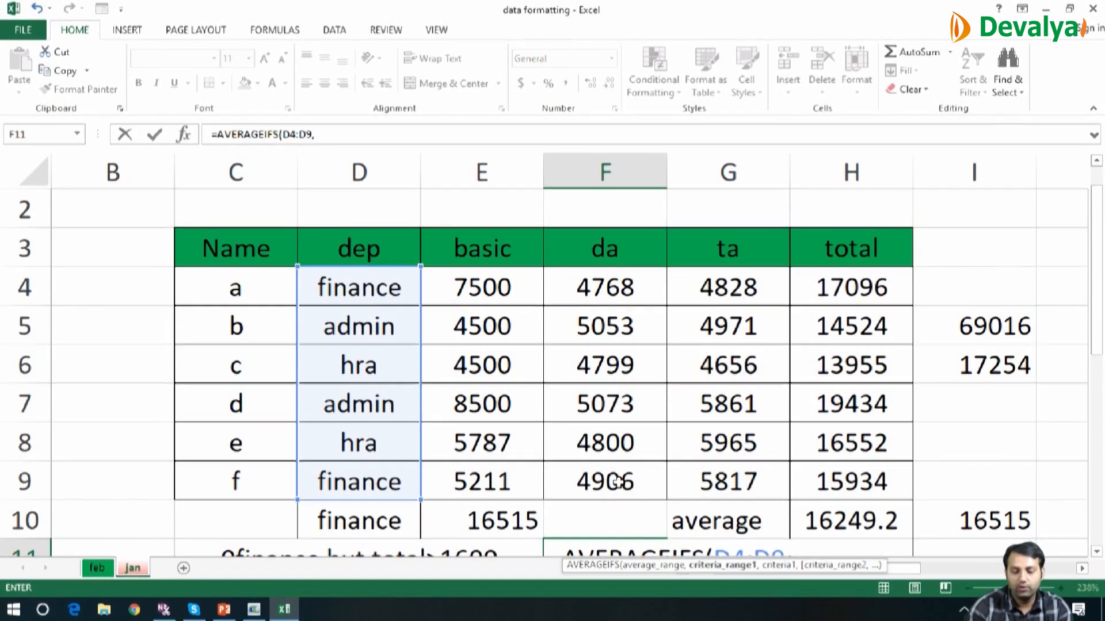
key(Down)
key(Down)
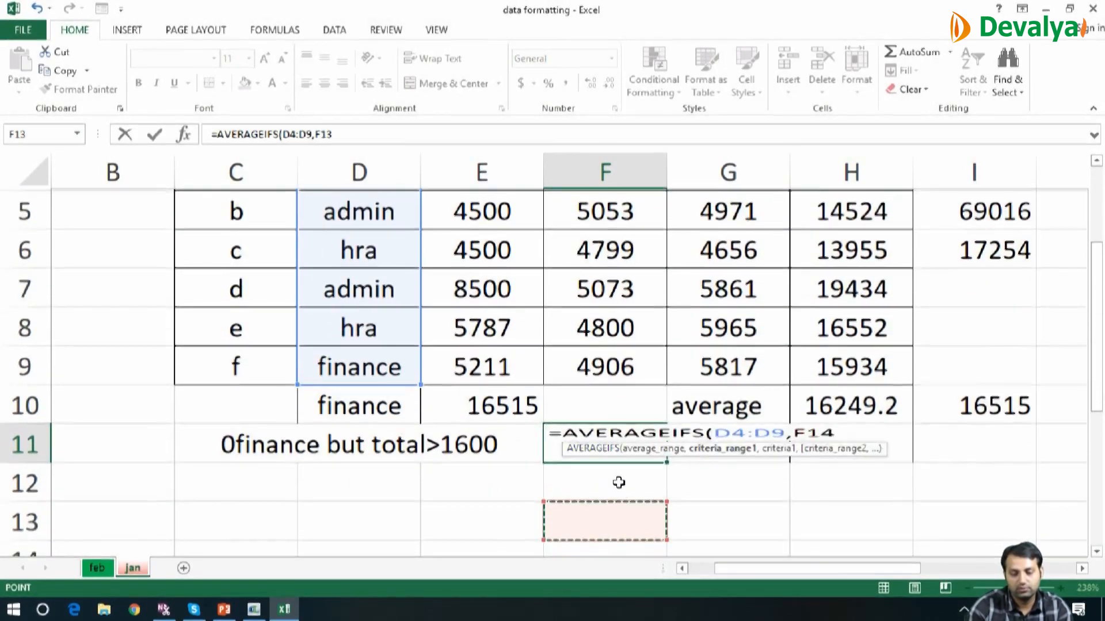
key(Down)
key(BackSpace)
key(BackSpace)
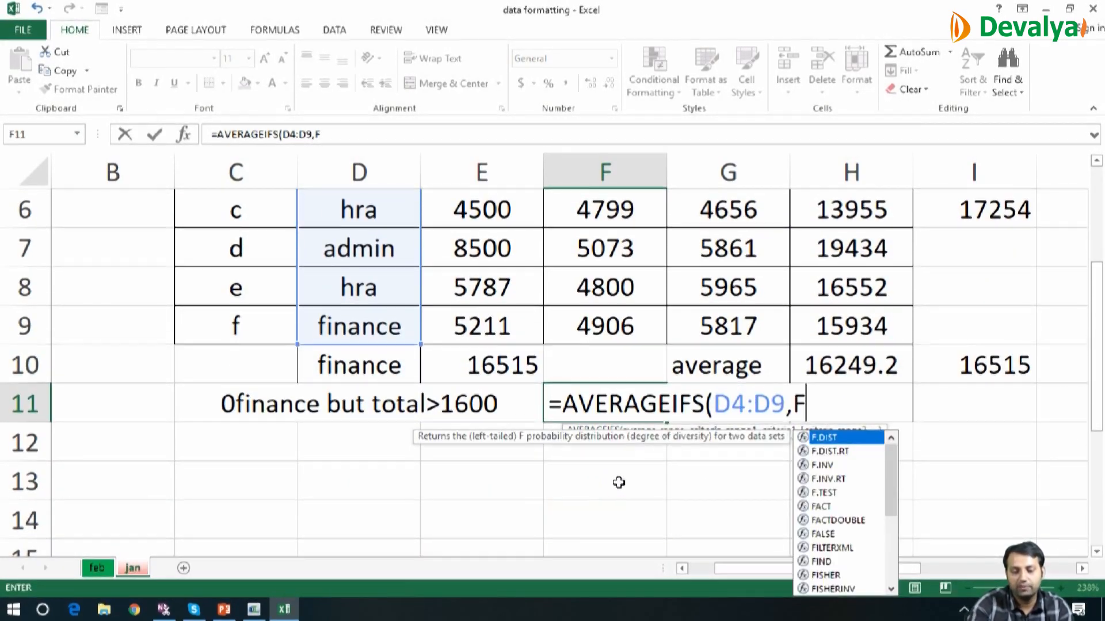
key(BackSpace)
Continue the AVERAGEIFS formula in F11 with "finance" as the second argument and the totals H4:H9 as the third.
text("finance",)
key(Up)
key(Up)
key(Up)
key(Up)
key(Up)
key(Right)
key(Right)
key(Right)
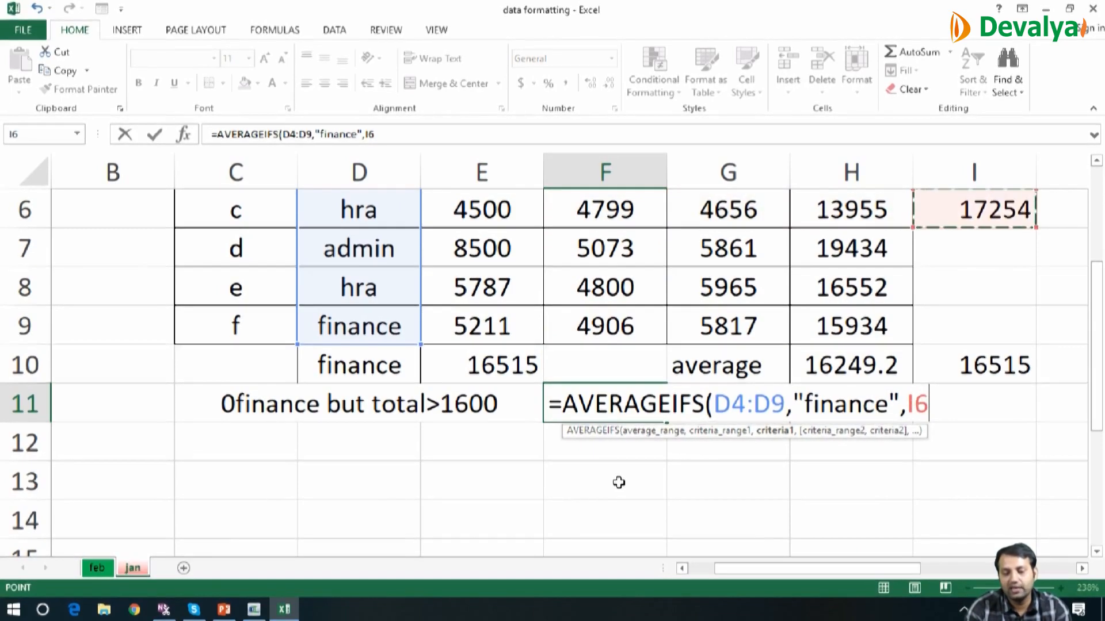
key(Up)
key(Up)
key(Up)
key(Up)
key(Down)
key(Left)
key(Left)
key(Right)
key(Down)
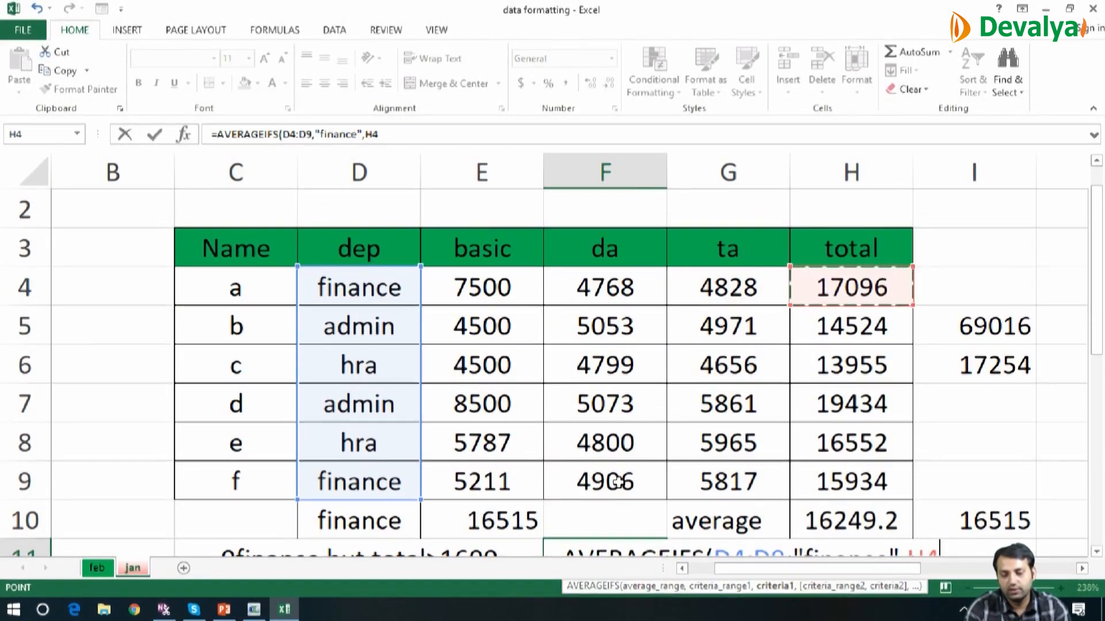
key(shift+Down)
key(shift+Down)
key(shift+Down)
key(shift+Down)
key(shift+Down)
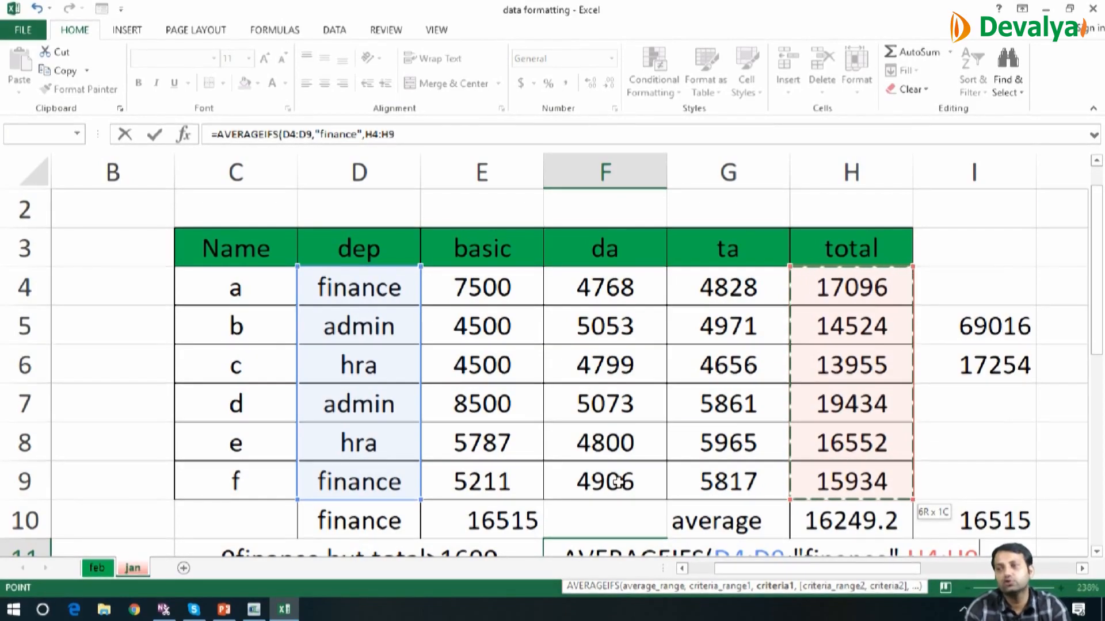
Try to complete the AVERAGEIFS formula in F11 with ">16000" as the last criterion, and discard the entry.
text(,")
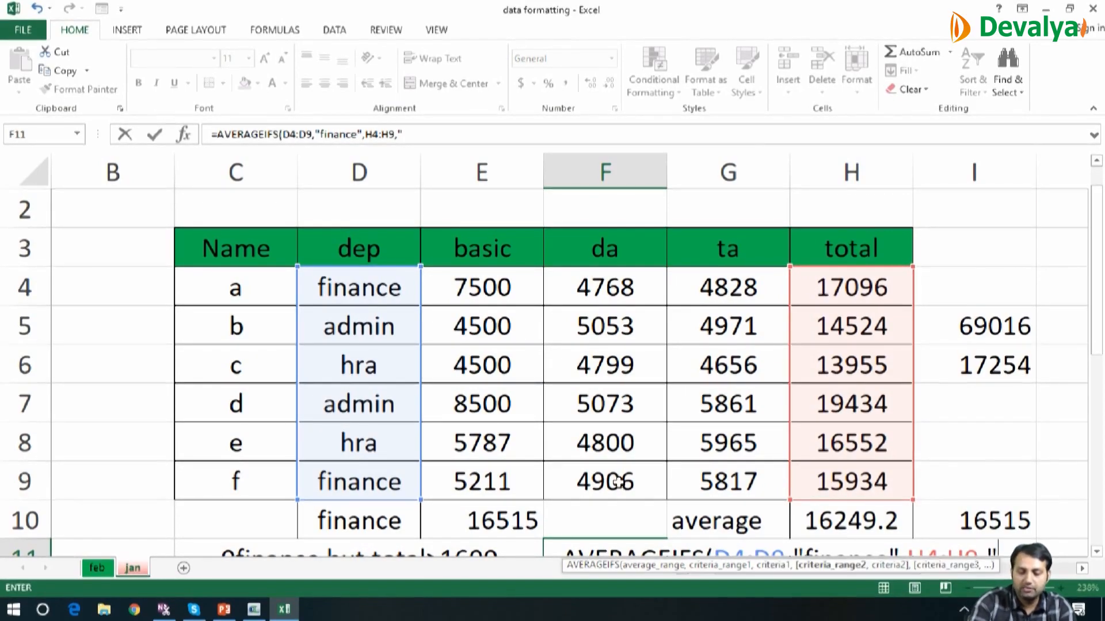
text(>16000)
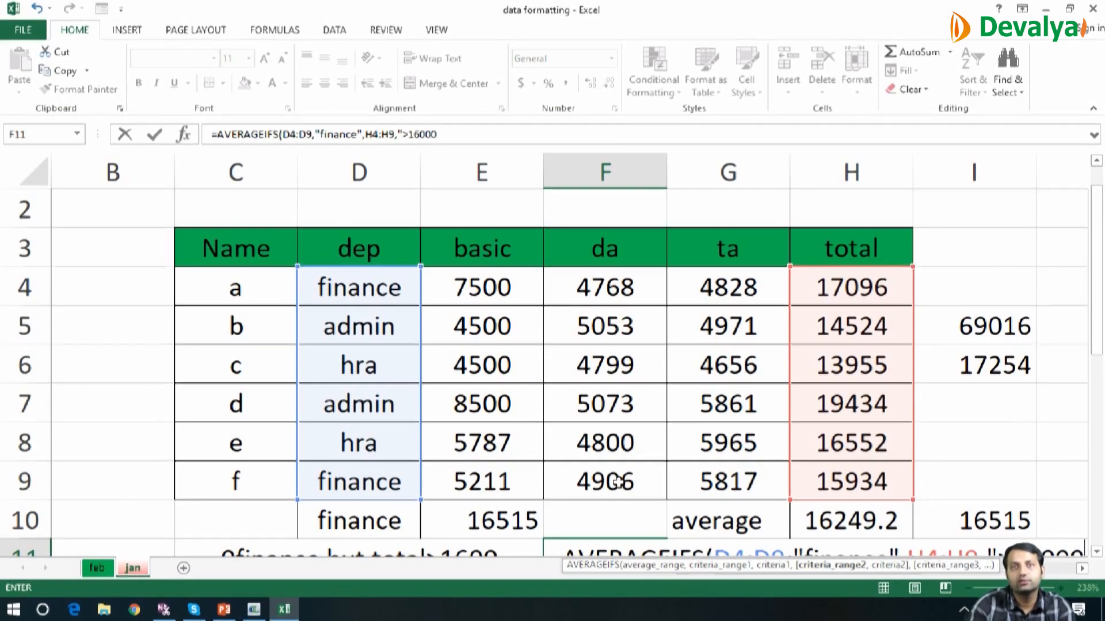
text(")
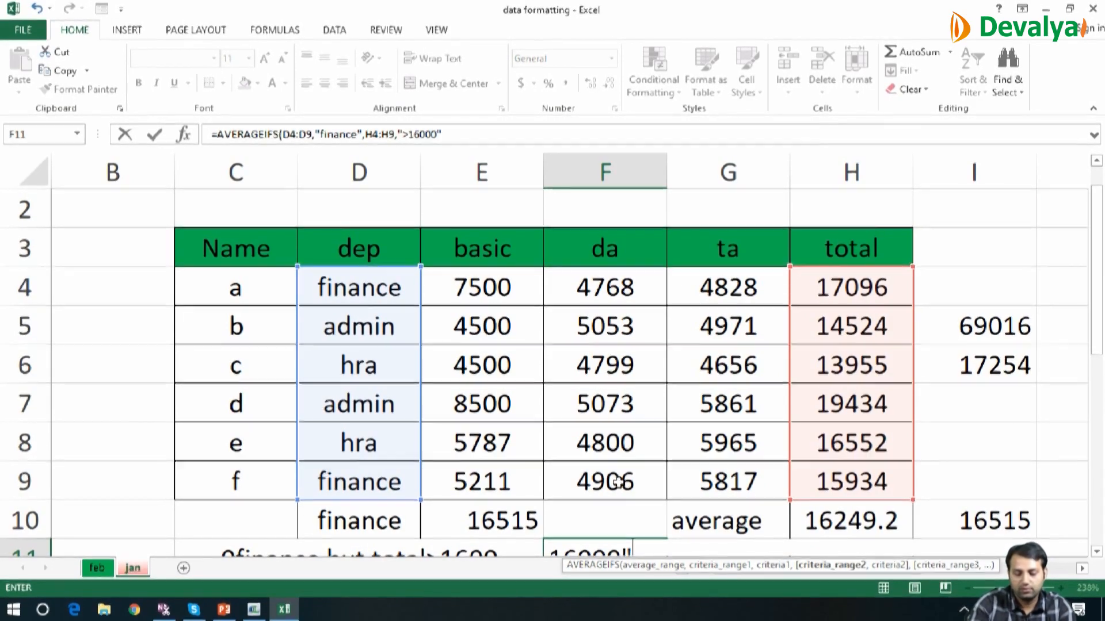
key(Return)
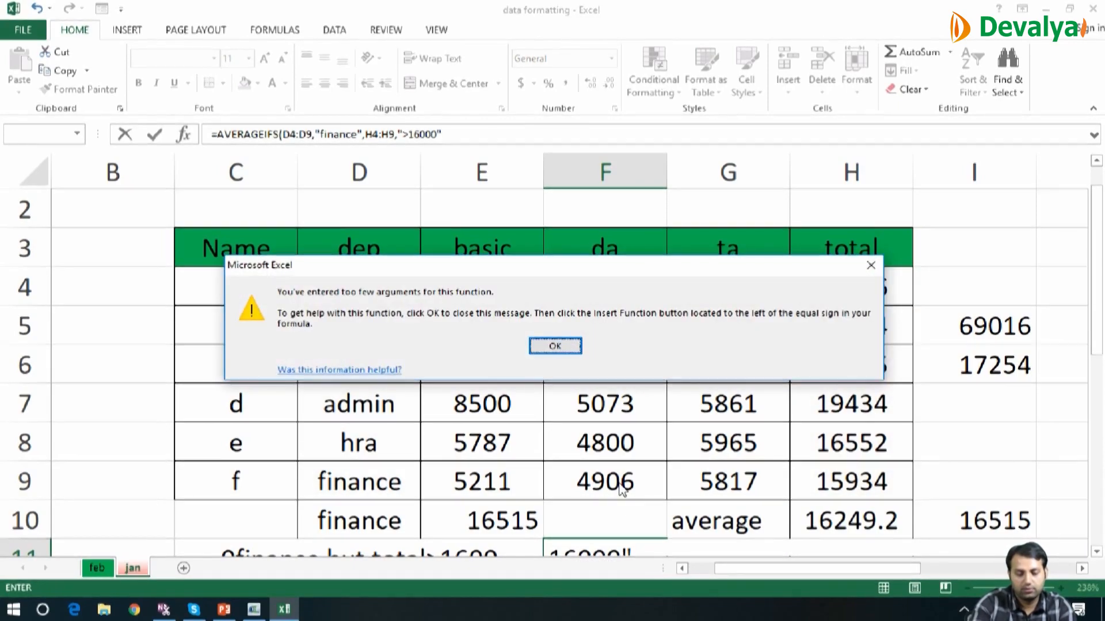
key(Return)
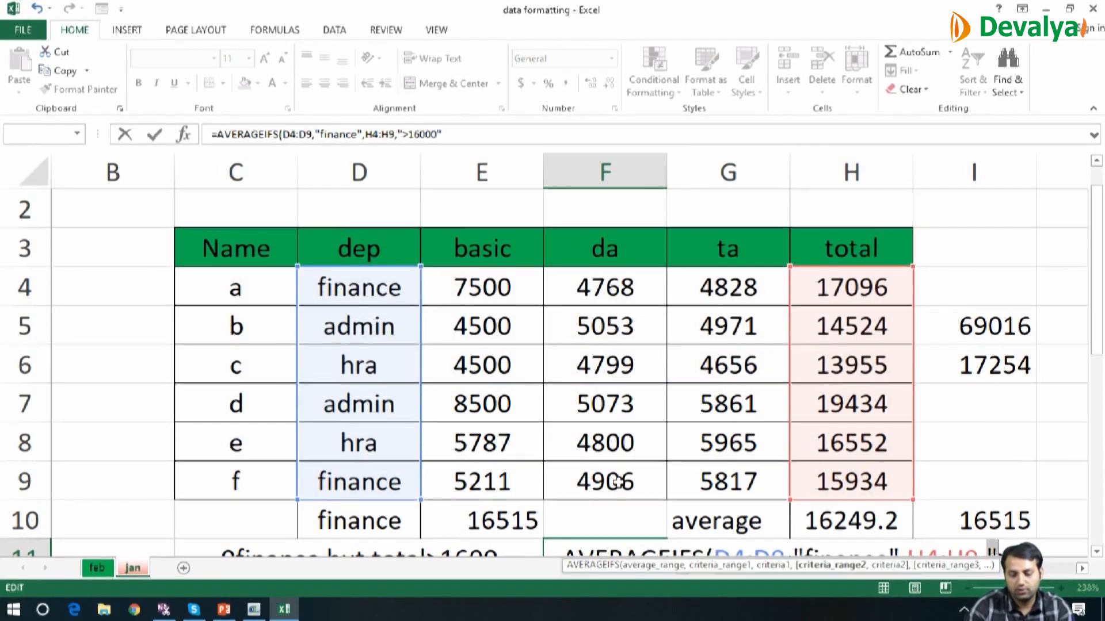
key(Right)
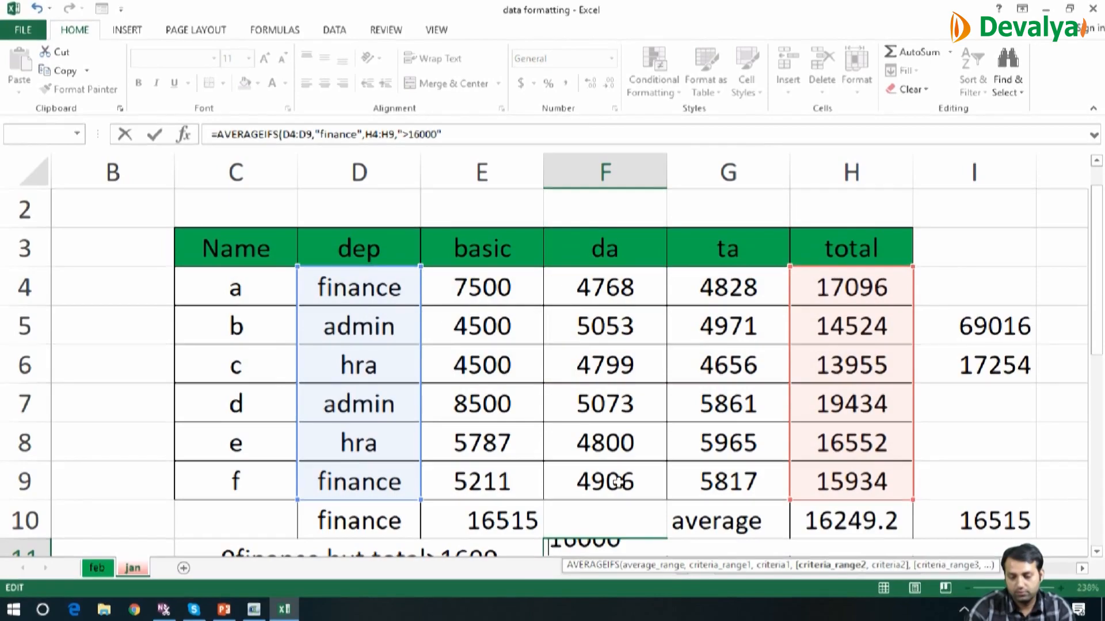
key(Escape)
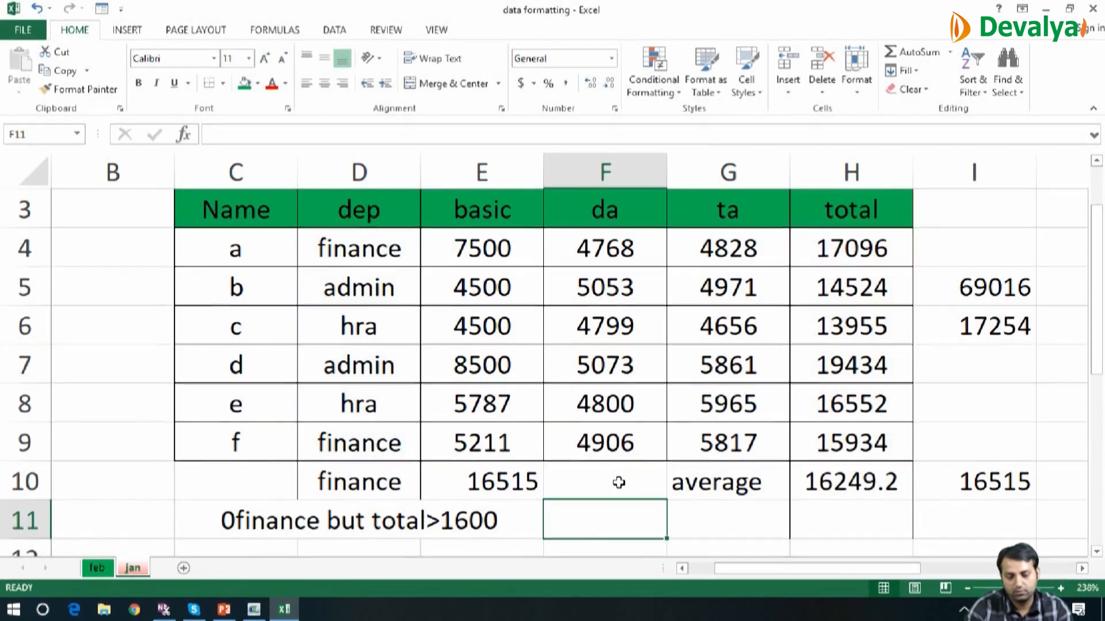
Restart the AVERAGEIFS formula in F11 with the dep cells D4:D9 as its first argument.
text(=)
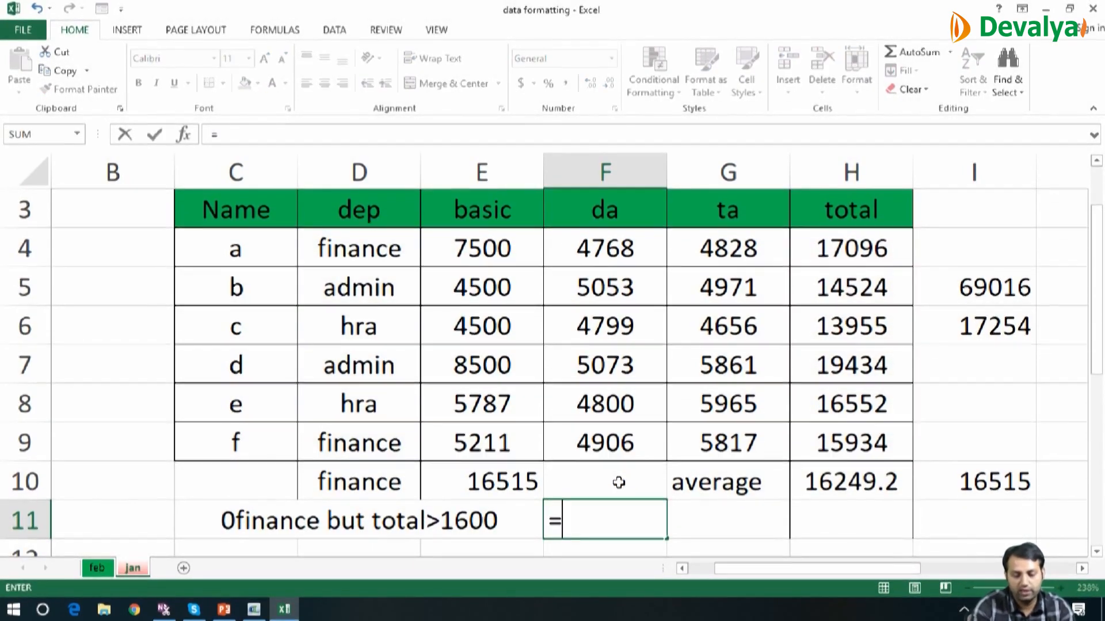
text(averag)
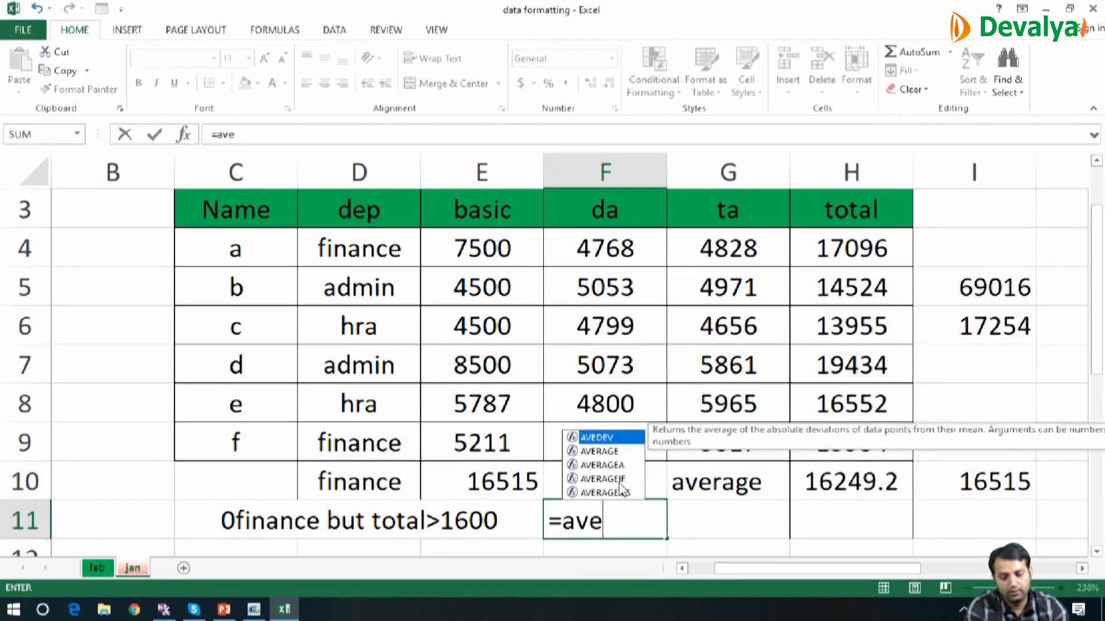
key(Down)
key(Down)
key(Down)
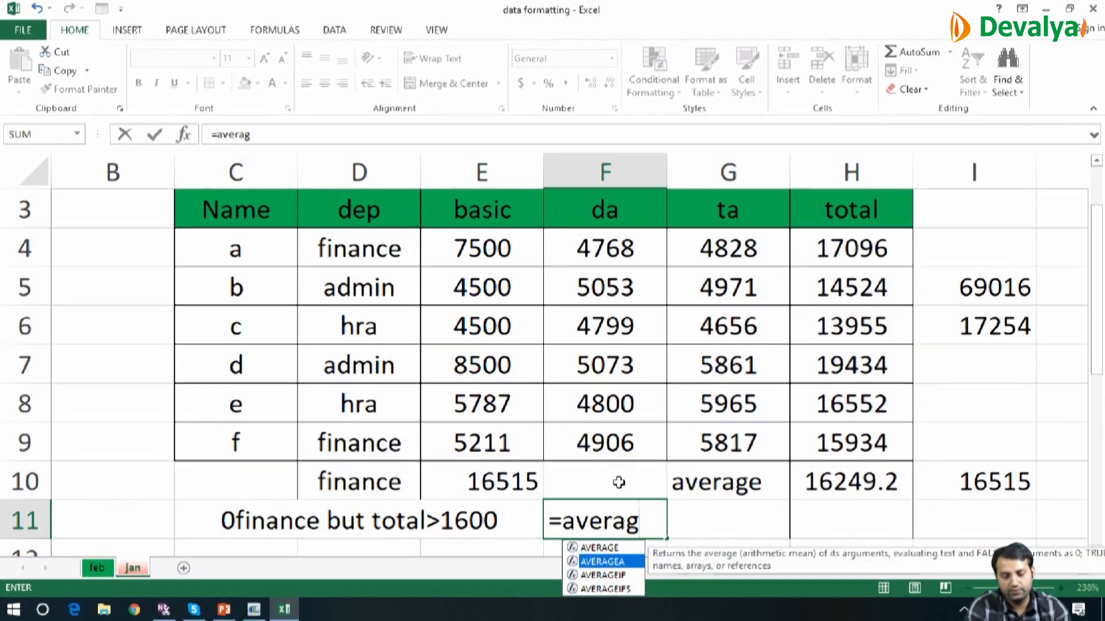
key(Tab)
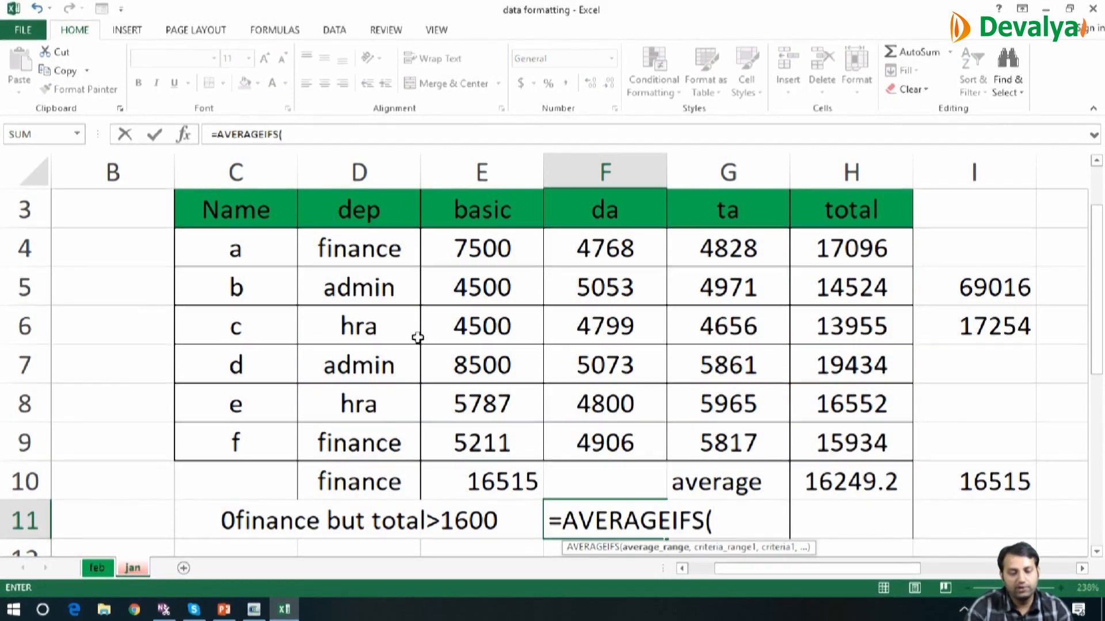
click(342, 248)
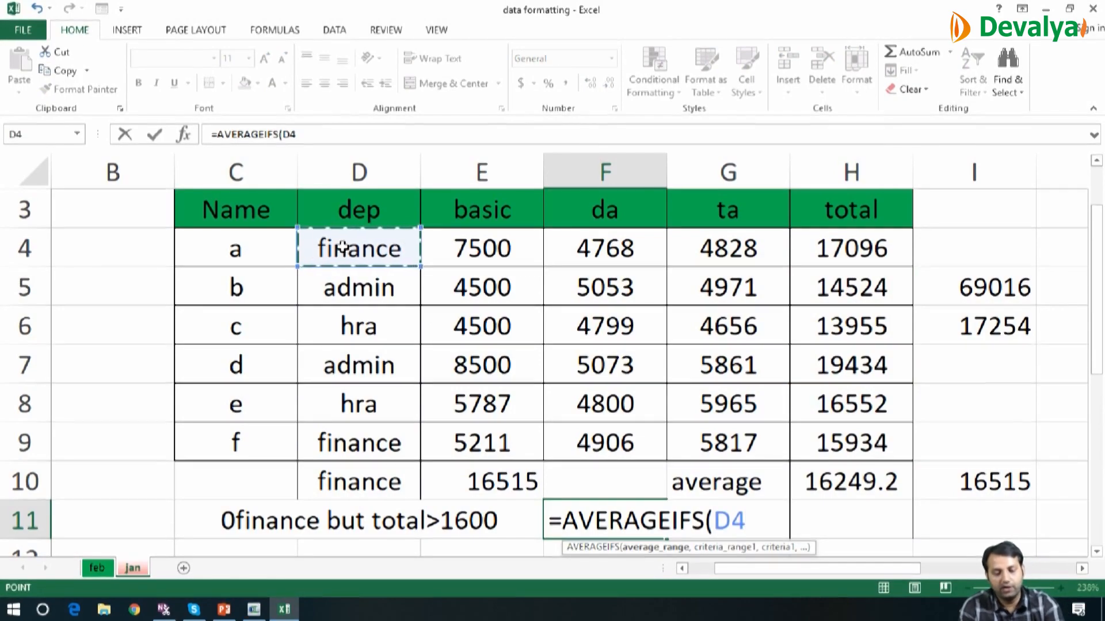
key(shift+Down)
key(shift+Down)
key(shift+Down)
key(shift+Down)
key(shift+Down)
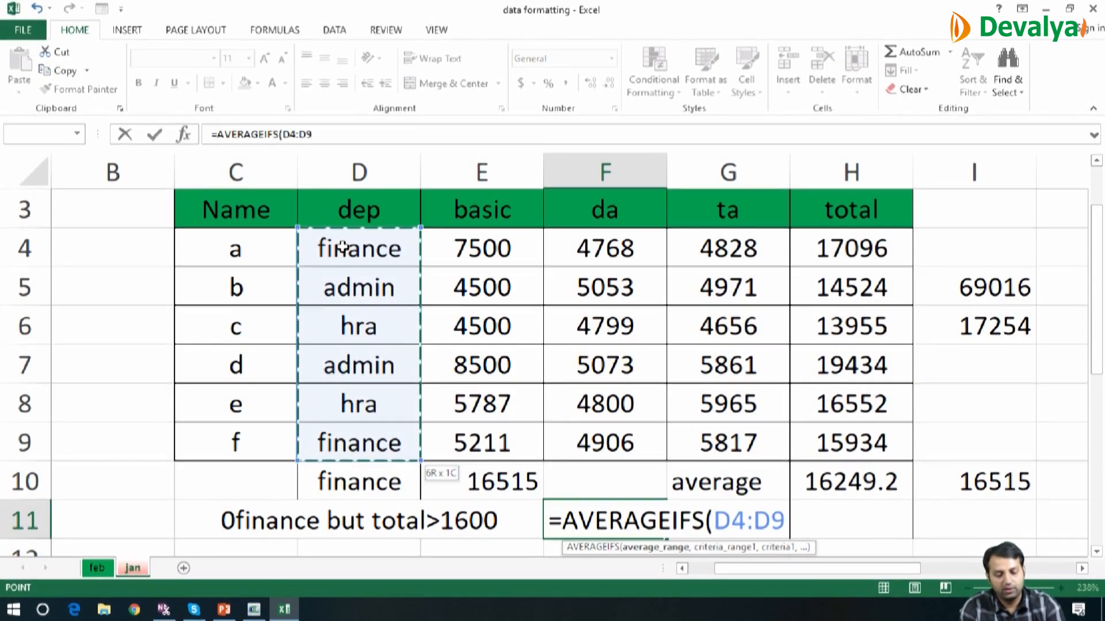
Add "finance" and the totals H4:H9 as the second and third arguments of the formula in F11.
text(,"finan)
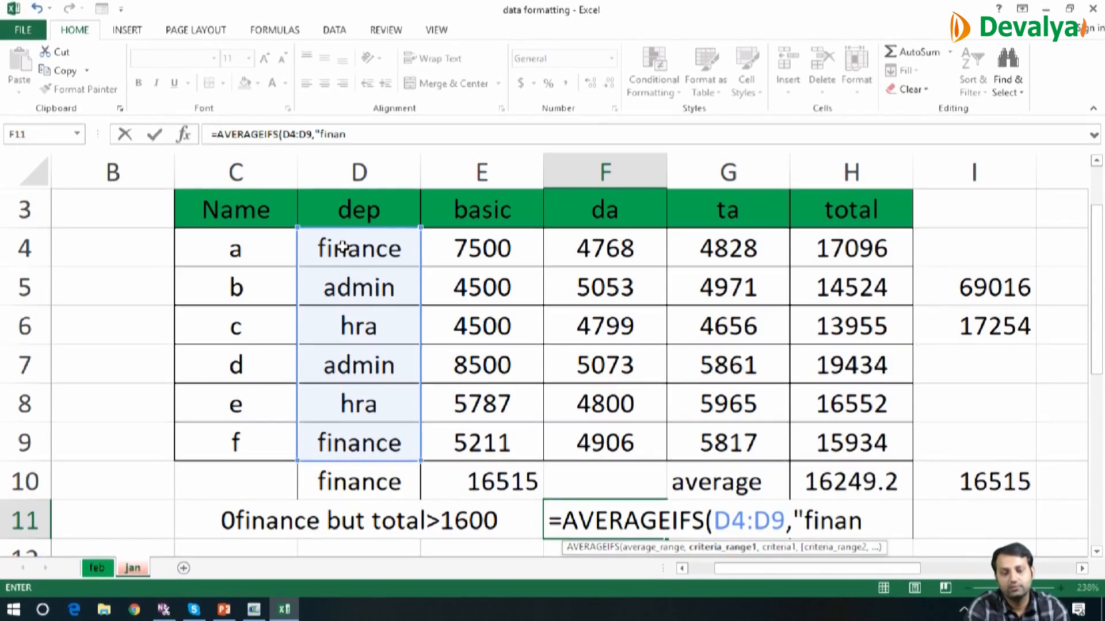
text(ce",)
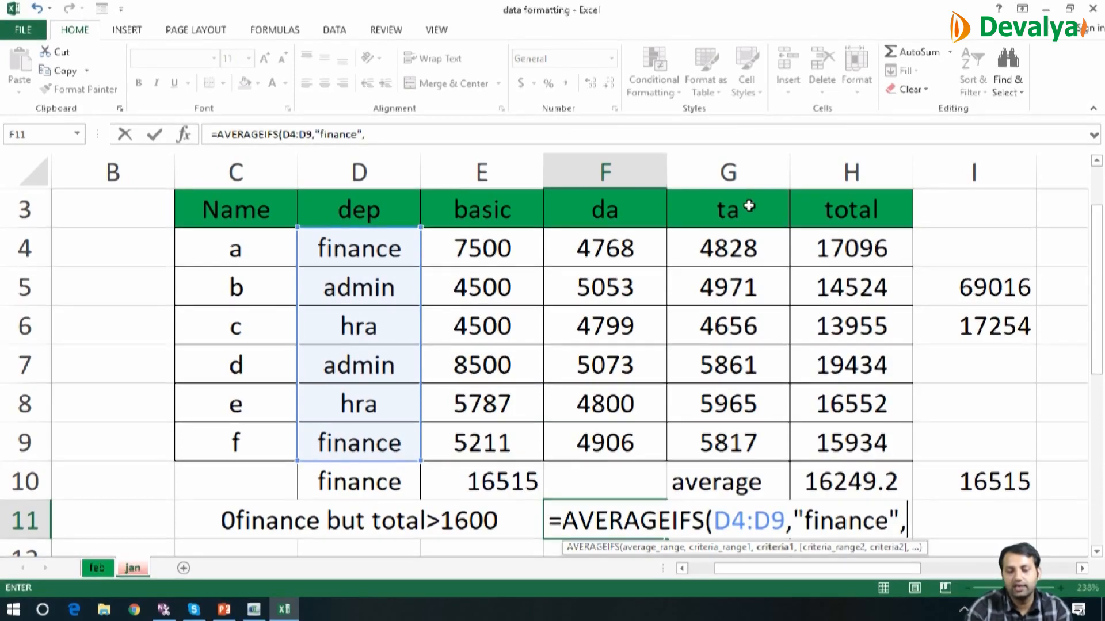
click(848, 248)
key(shift+Down)
key(shift+Down)
key(shift+Down)
key(shift+Down)
key(shift+Down)
text(,)
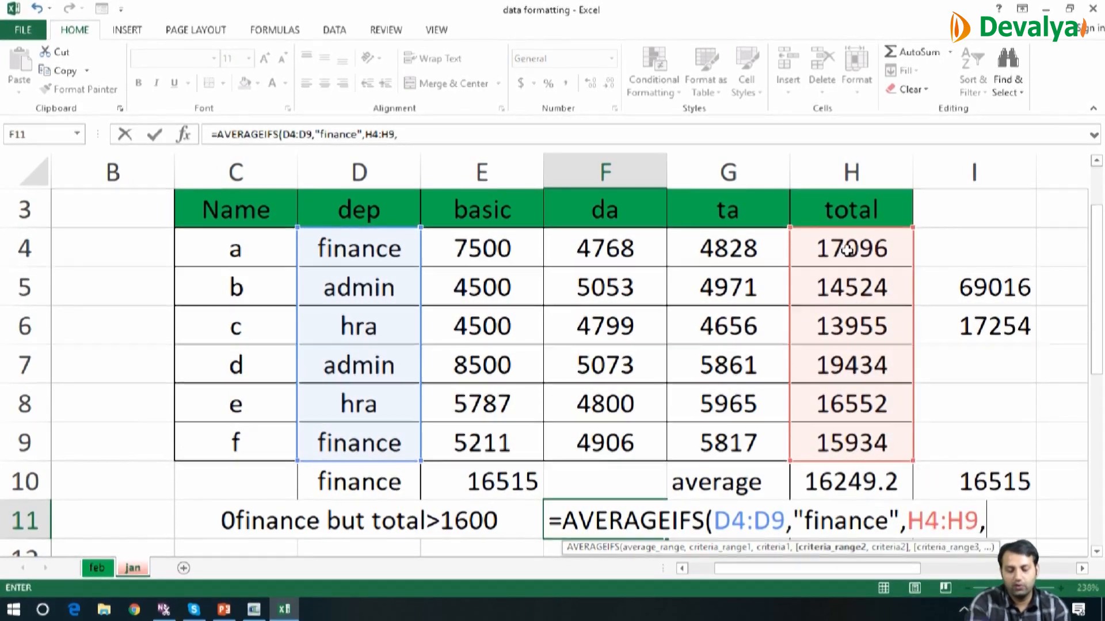
Try to enter the AVERAGEIFS formula in F11 with ">16000" as its final argument.
text(">16000)
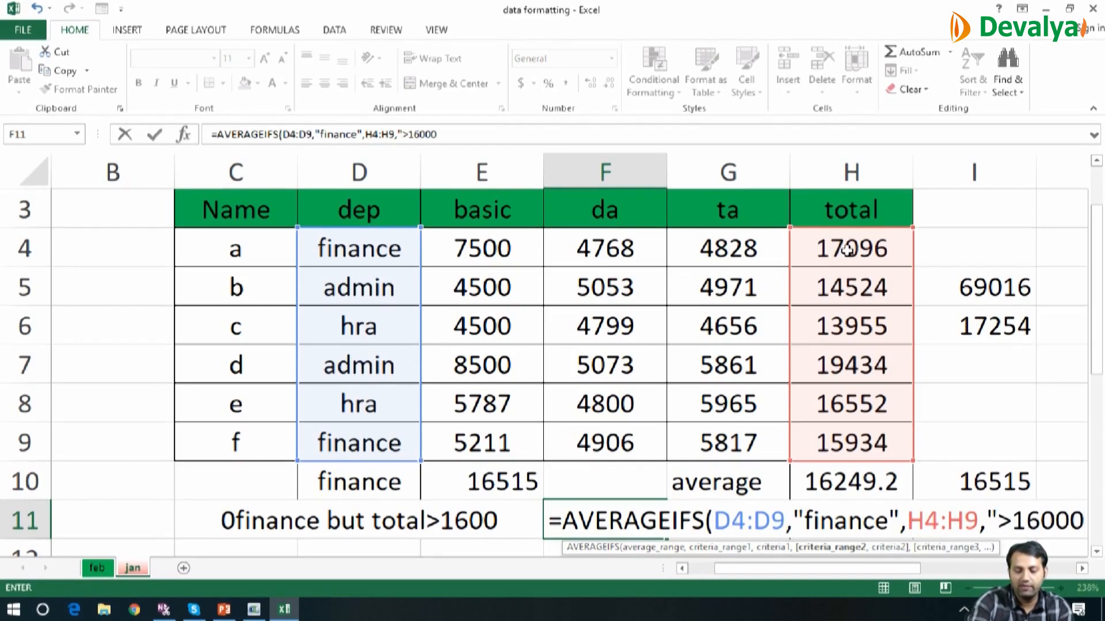
text("))
key(Return)
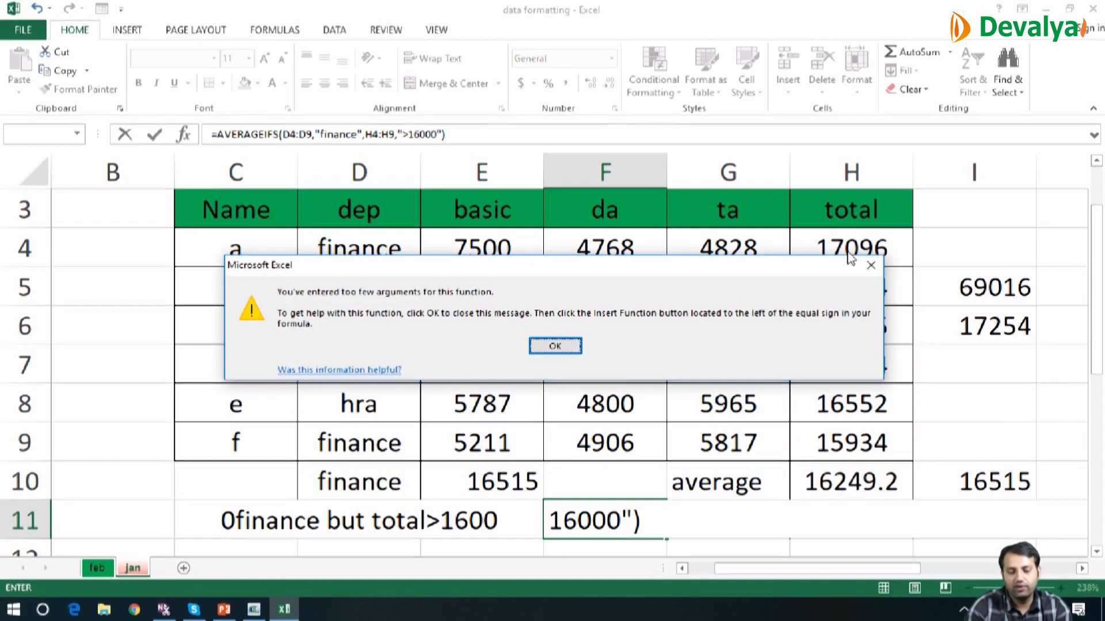
key(Return)
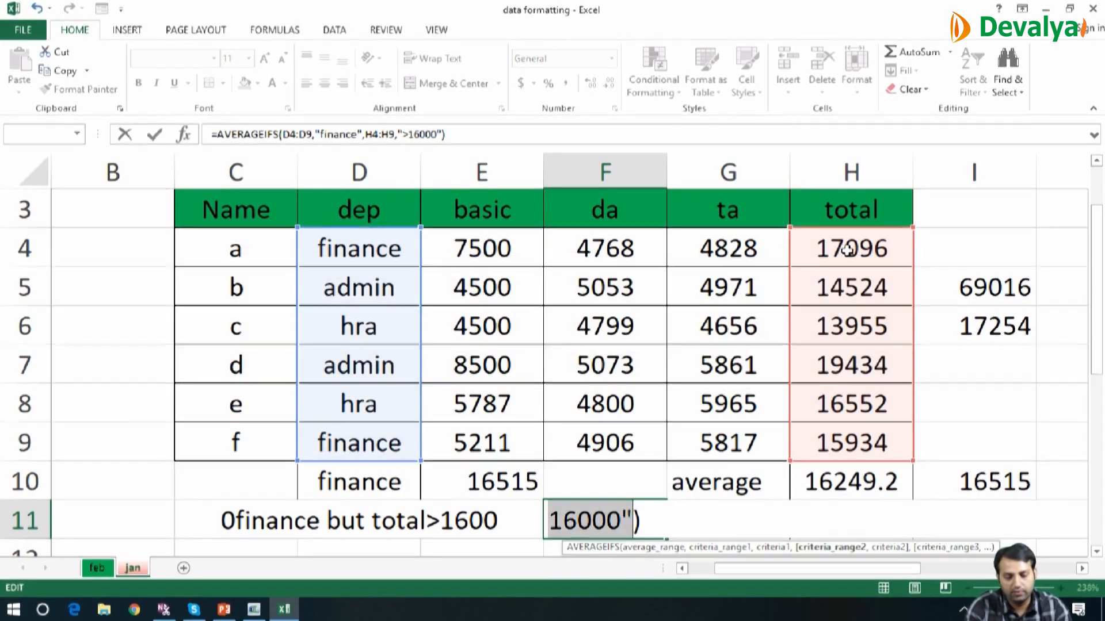
Erase the arguments of the formula in F11 back to =AVERAGE.
key(End)
key(BackSpace)
key(BackSpace)
key(BackSpace)
key(BackSpace)
key(BackSpace)
key(BackSpace)
key(BackSpace)
key(BackSpace)
key(BackSpace)
key(BackSpace)
key(BackSpace)
key(BackSpace)
key(BackSpace)
key(BackSpace)
key(BackSpace)
key(BackSpace)
key(BackSpace)
key(BackSpace)
key(BackSpace)
key(BackSpace)
key(BackSpace)
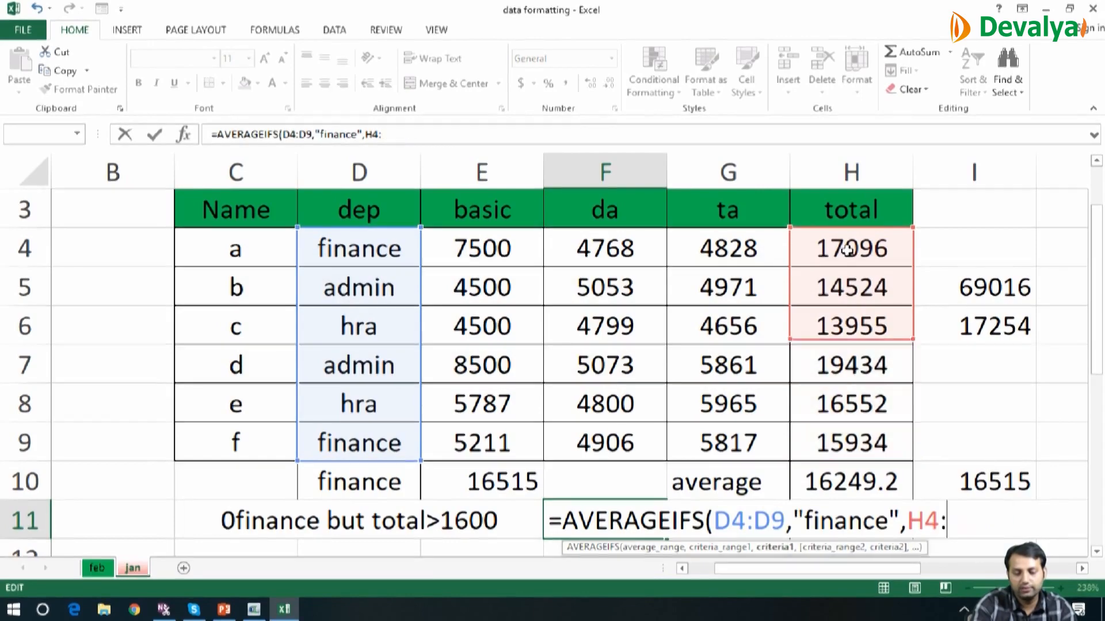
key(BackSpace)
key(BackSpace)
key(BackSpace)
key(BackSpace)
key(BackSpace)
key(BackSpace)
key(BackSpace)
key(BackSpace)
key(BackSpace)
key(BackSpace)
key(BackSpace)
key(BackSpace)
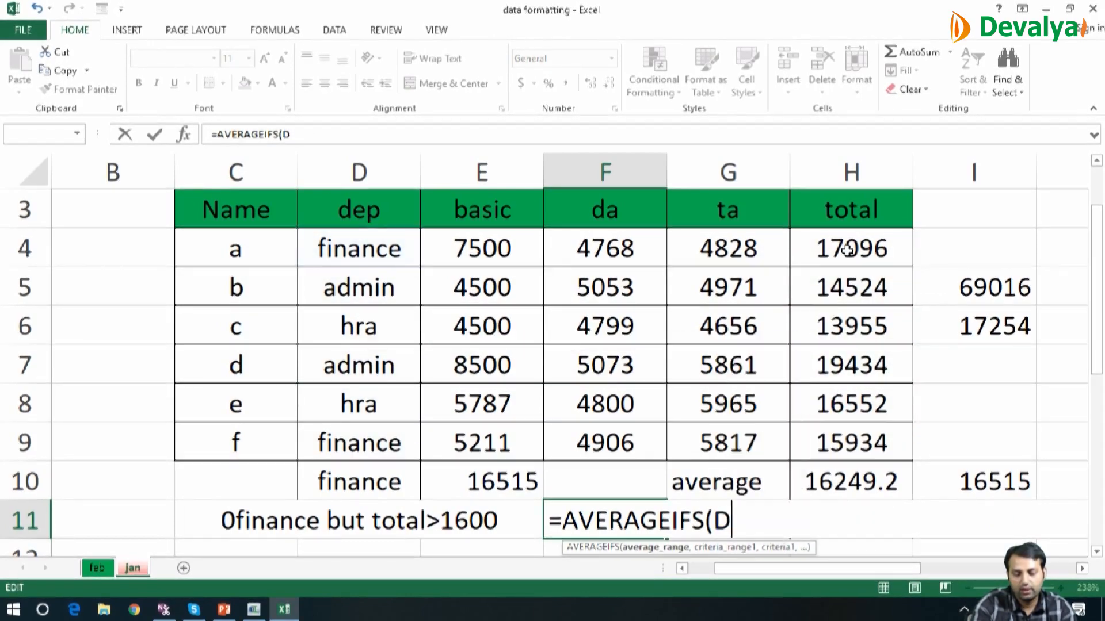
key(BackSpace)
key(BackSpace)
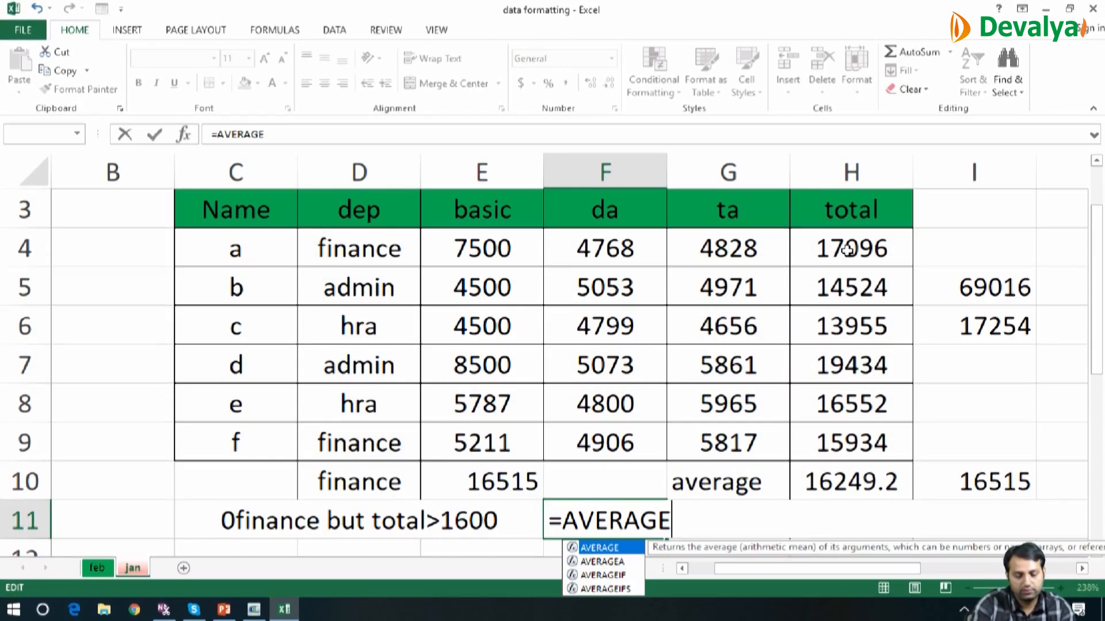
Choose AVERAGEIFS for the formula in F11 and set the totals H4:H9 as its average range.
key(Down)
key(Down)
key(Down)
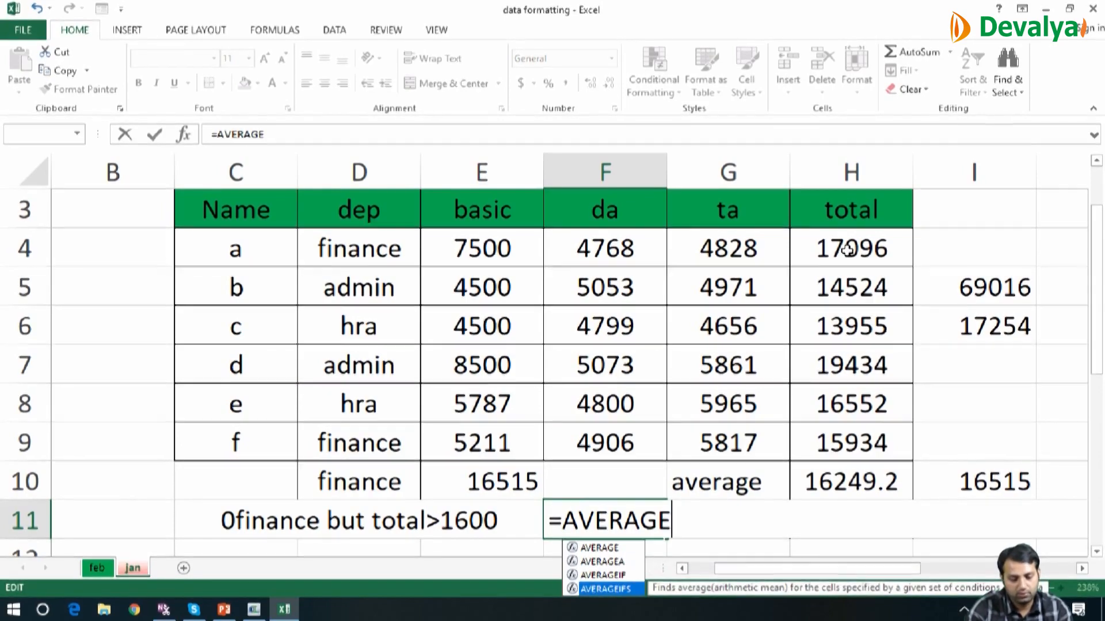
key(Tab)
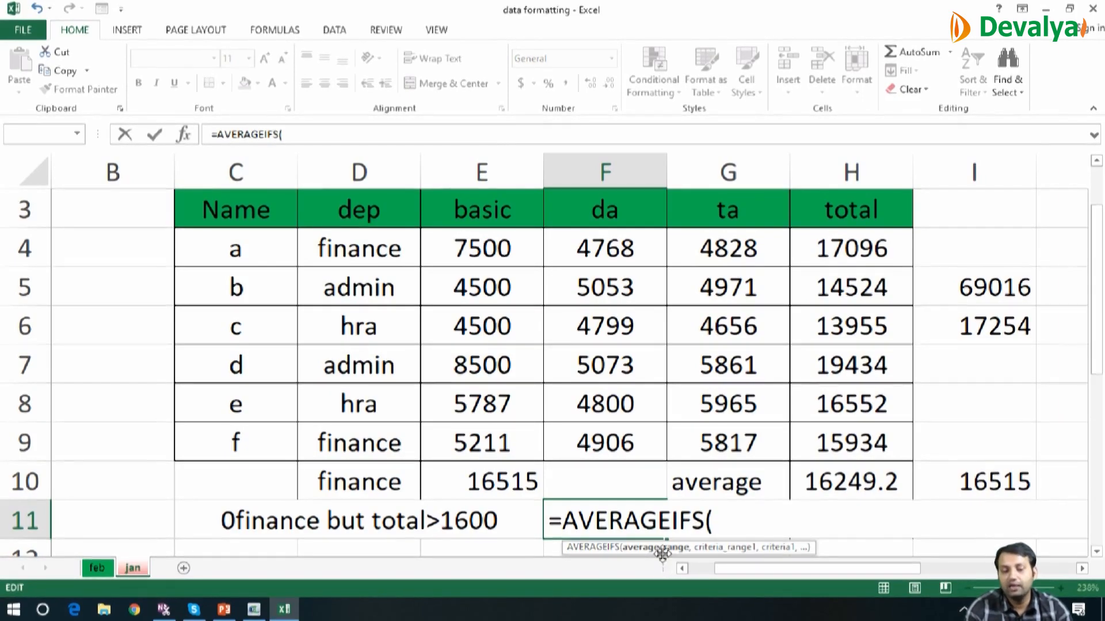
click(847, 248)
key(shift+Down)
key(shift+Down)
key(shift+Down)
key(shift+Down)
key(shift+Down)
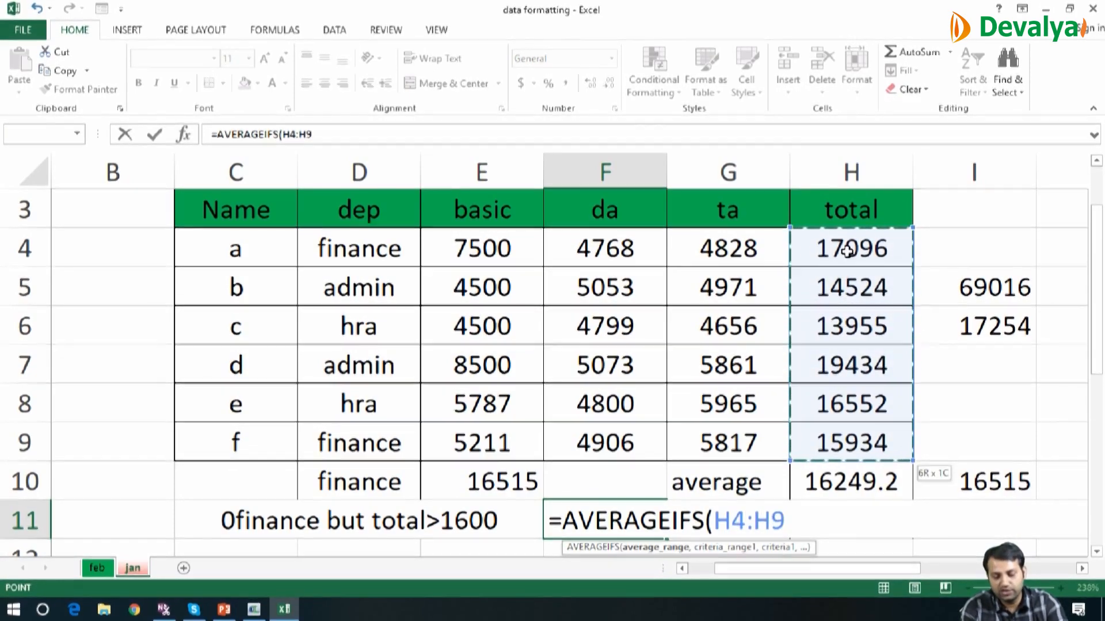
text(,)
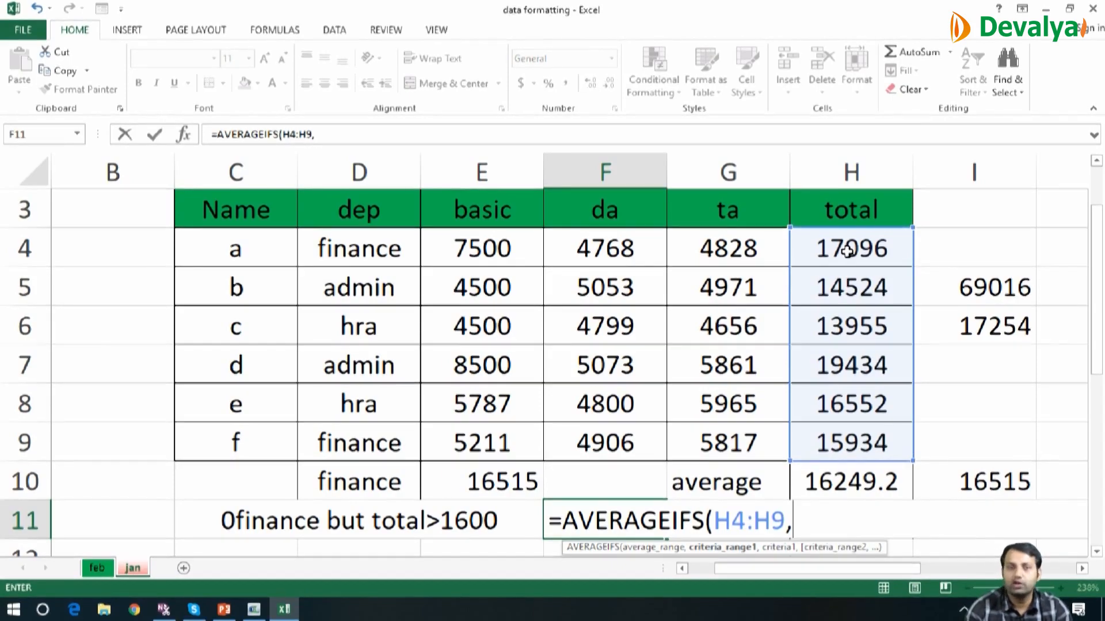
Add the dep cells D4:D9 as the first criteria range with the criterion "finance".
click(371, 248)
key(shift+Down)
key(shift+Down)
key(shift+Down)
key(shift+Down)
key(shift+Down)
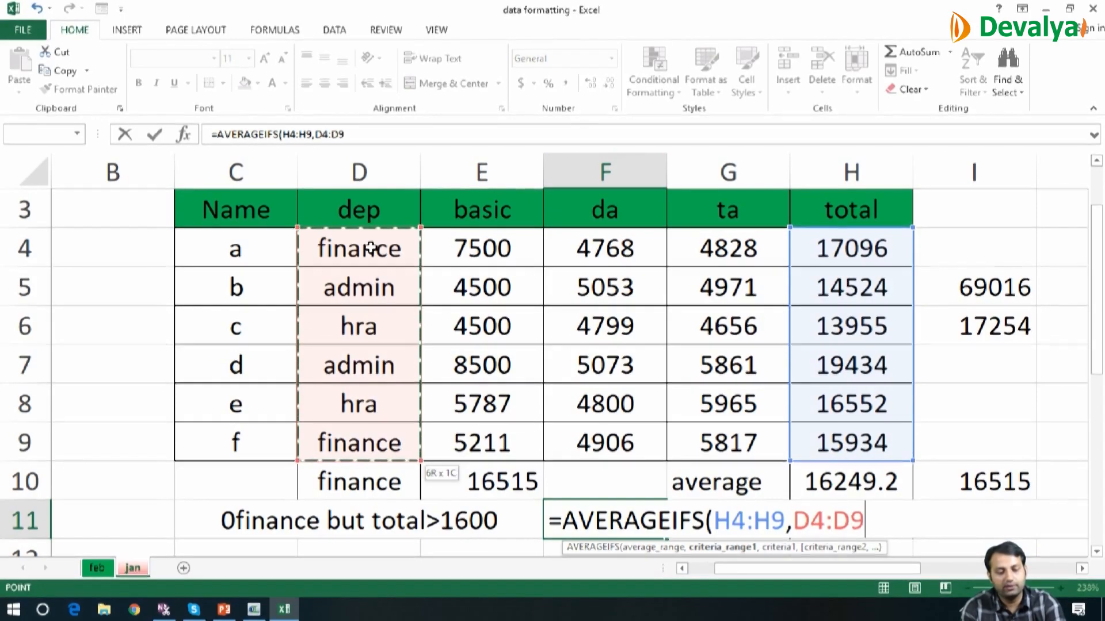
text(,"finance)
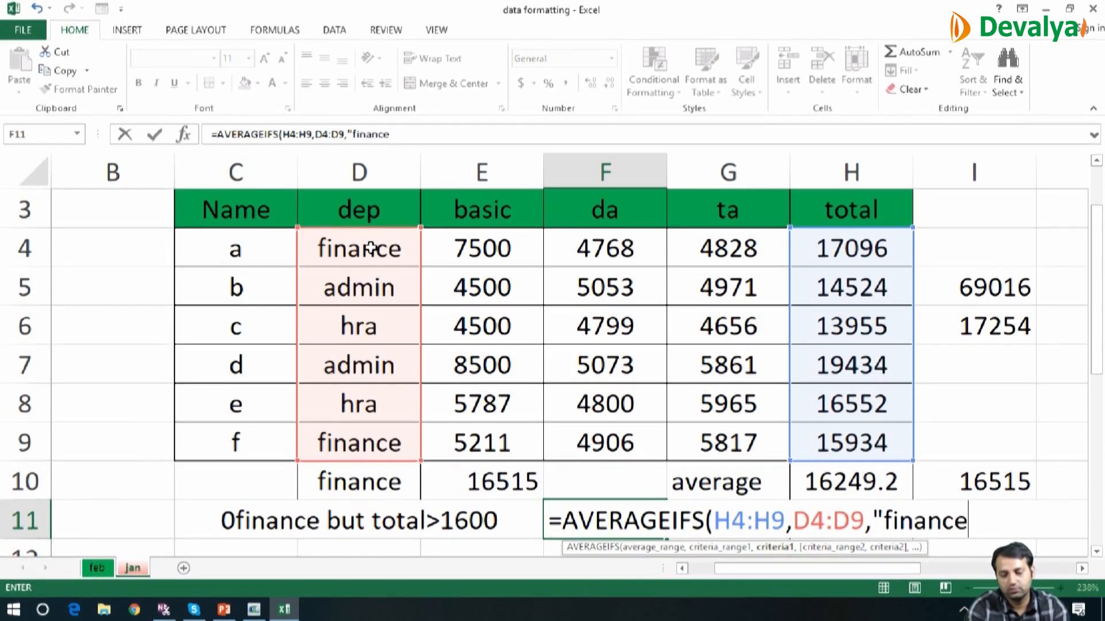
text(",)
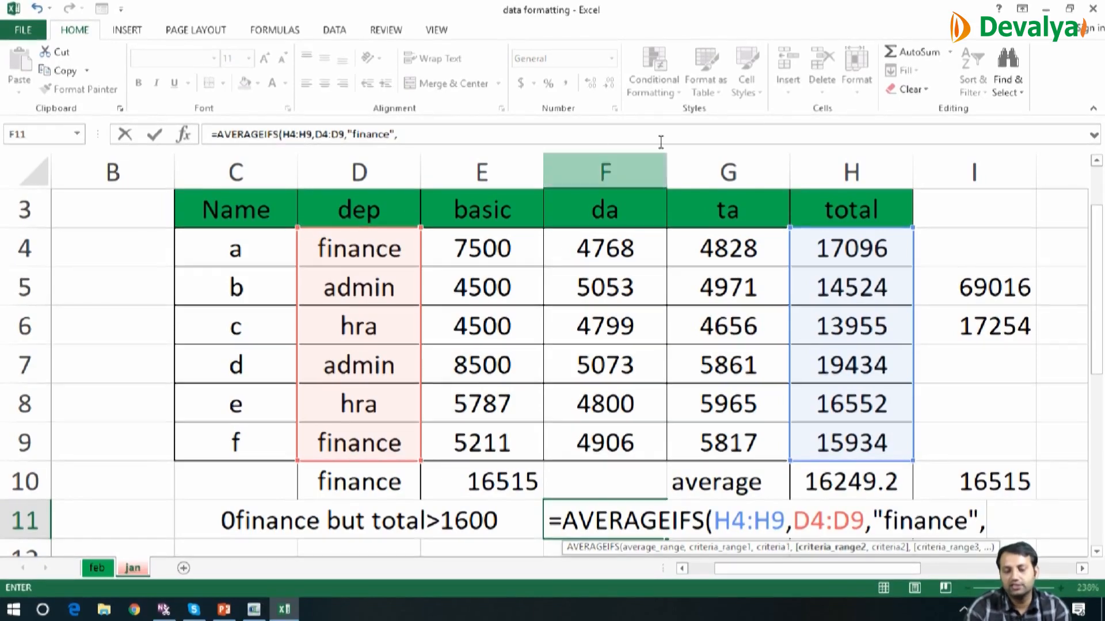
Add the totals H4:H9 as the second criteria range with the criterion ">16000" and enter the formula in F11.
drag(851, 248, 849, 257)
key(shift+Down)
key(shift+Down)
key(shift+Down)
key(shift+Down)
text(,">16000")
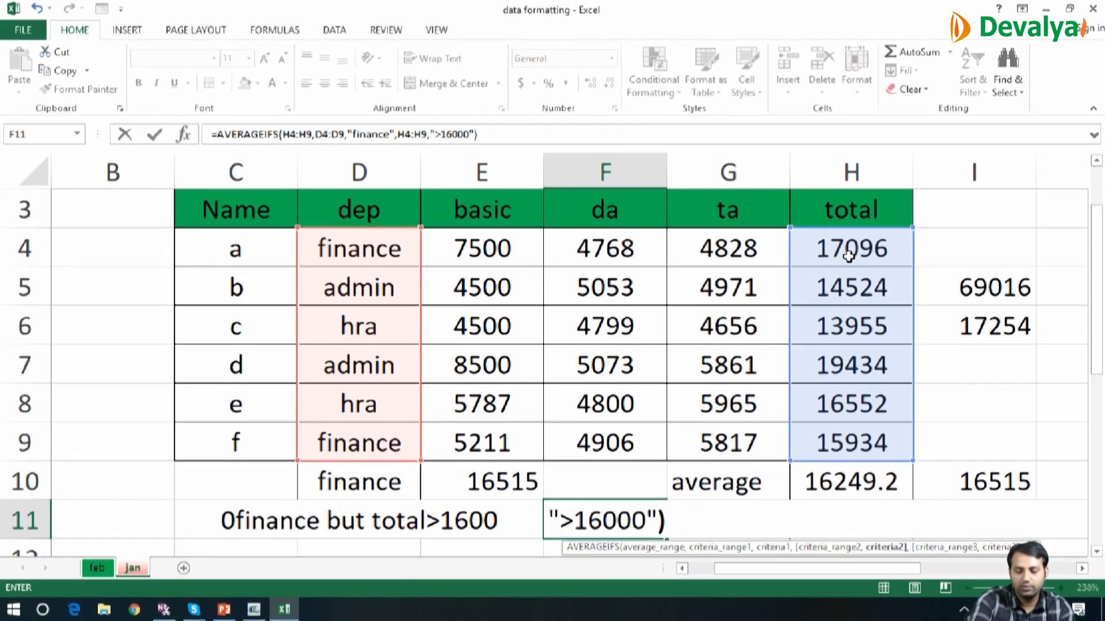
key(Return)
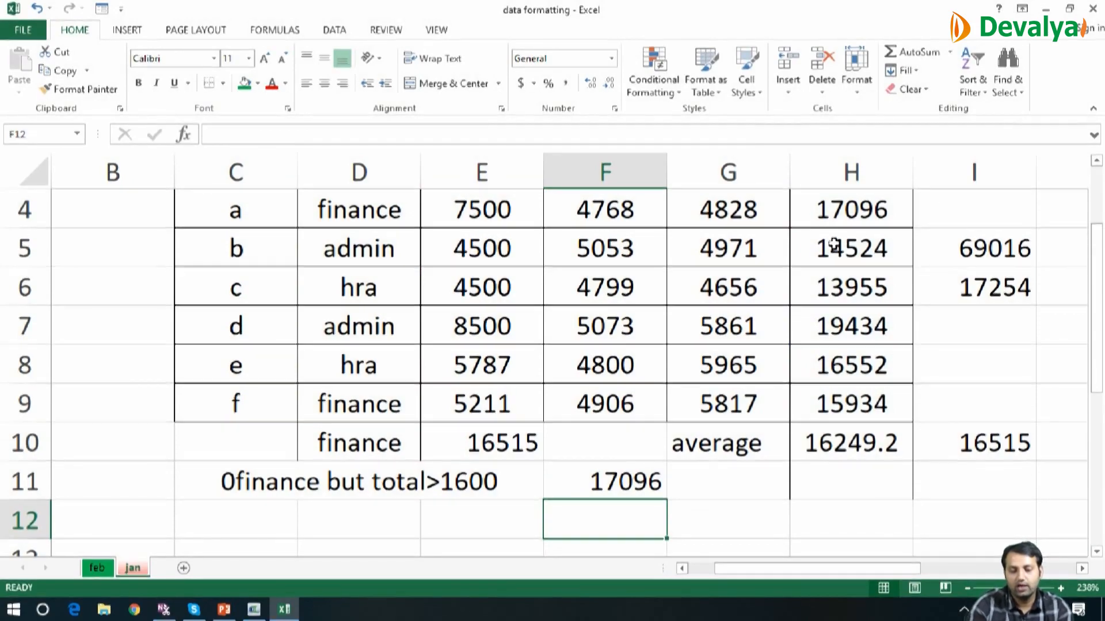
key(Up)
key(Up)
key(Up)
key(Up)
key(Up)
key(Up)
key(Up)
key(Up)
key(Up)
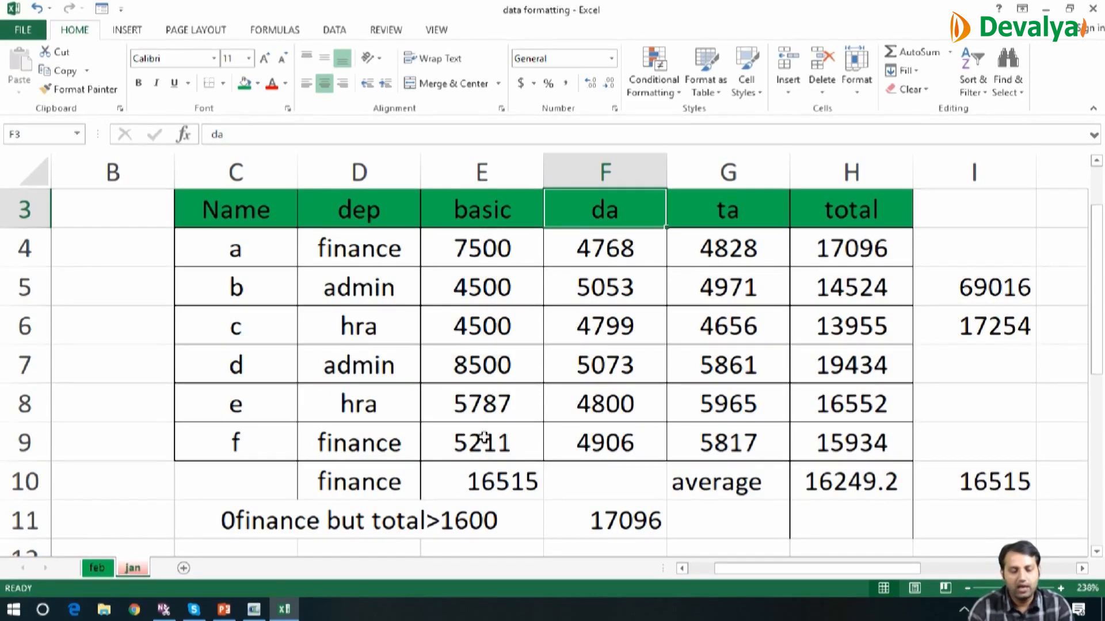
Clear the contents of cells D10:I12 below the salary table.
click(379, 485)
key(shift+Right)
key(shift+Right)
key(shift+Right)
key(shift+Right)
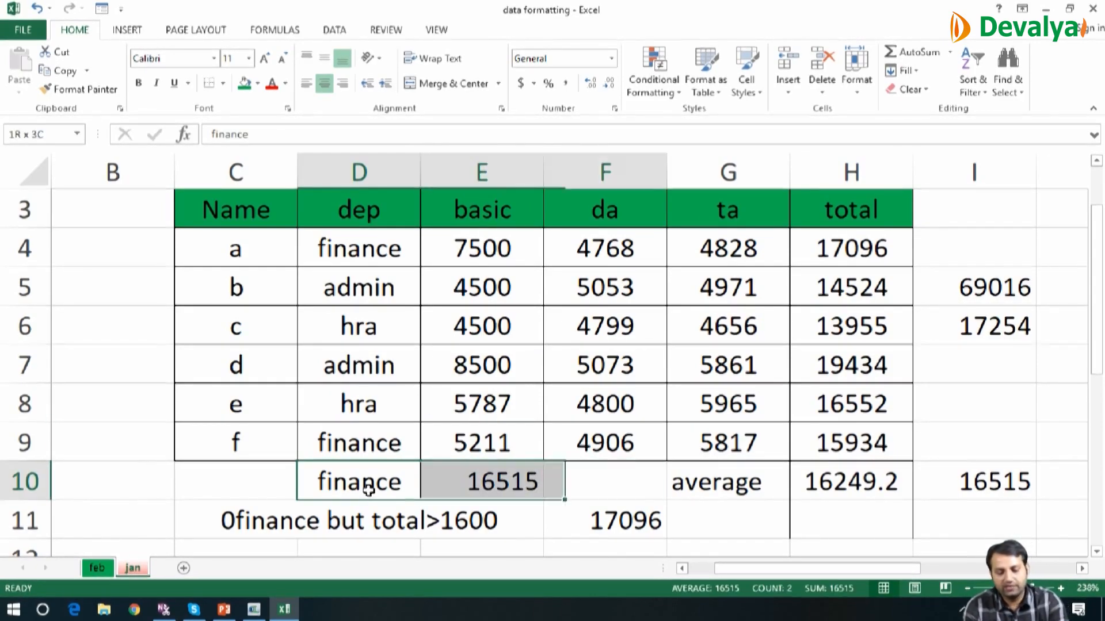
key(shift+Right)
key(shift+Down)
key(shift+Down)
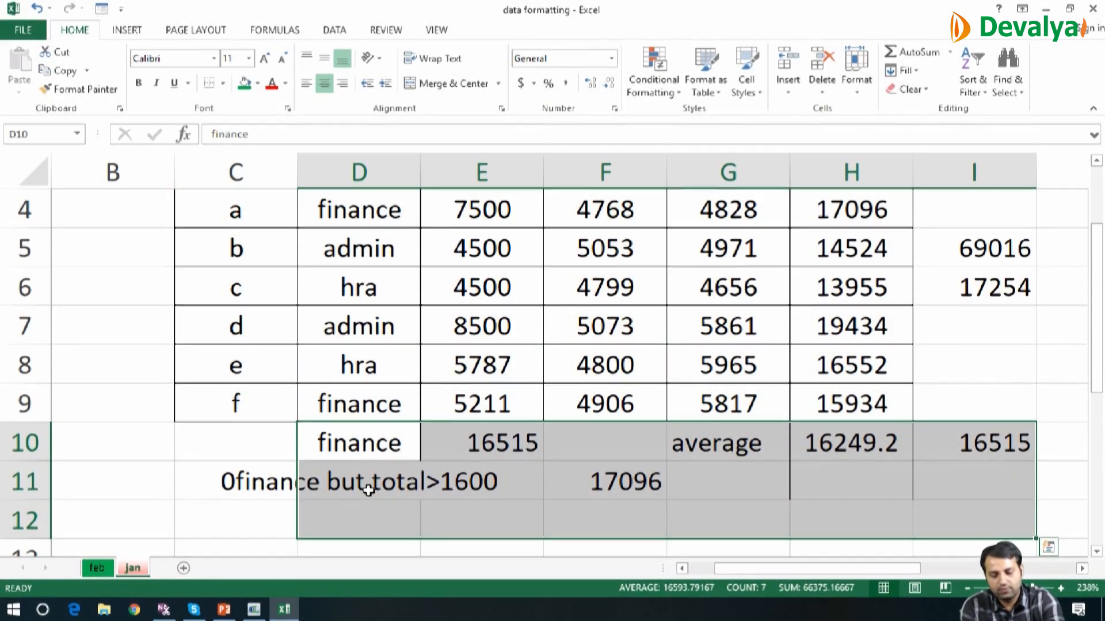
key(Delete)
key(Up)
key(Up)
key(Up)
key(Up)
key(Up)
key(Up)
key(Up)
key(Up)
key(Up)
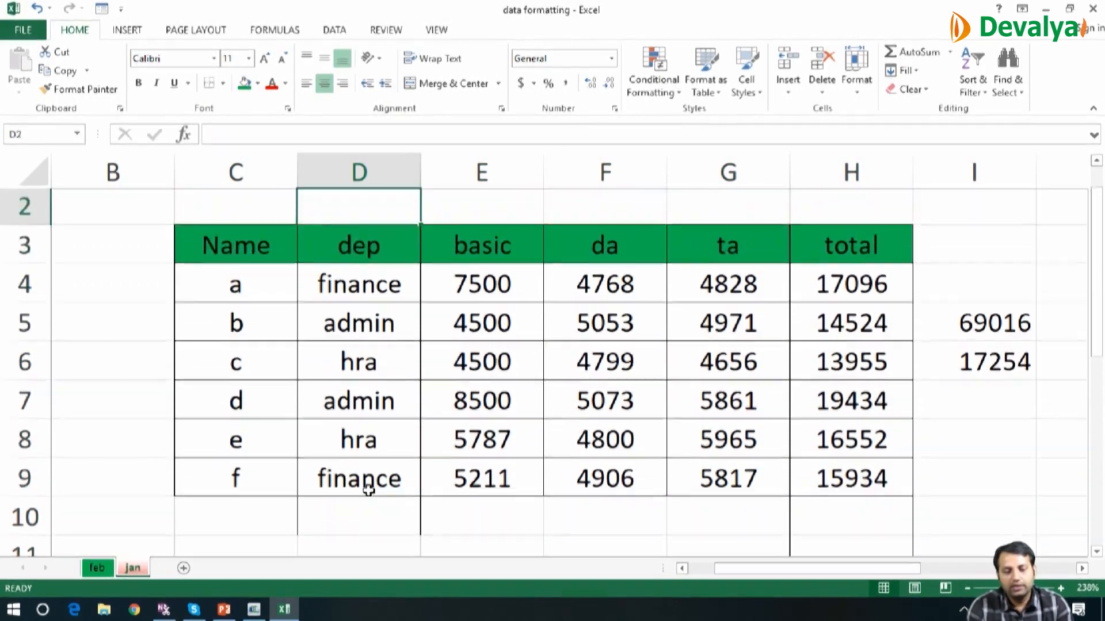
key(Right)
key(Down)
key(Down)
key(Down)
key(Down)
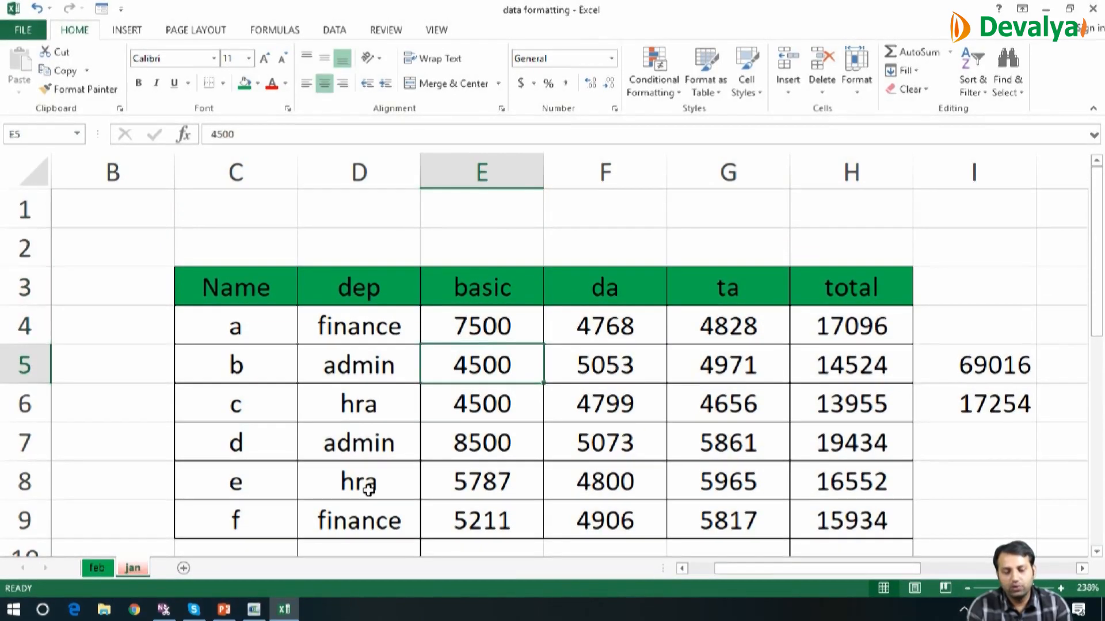
key(Right)
key(Right)
key(Right)
key(Right)
key(Down)
key(Down)
key(Down)
key(Down)
key(Down)
key(Down)
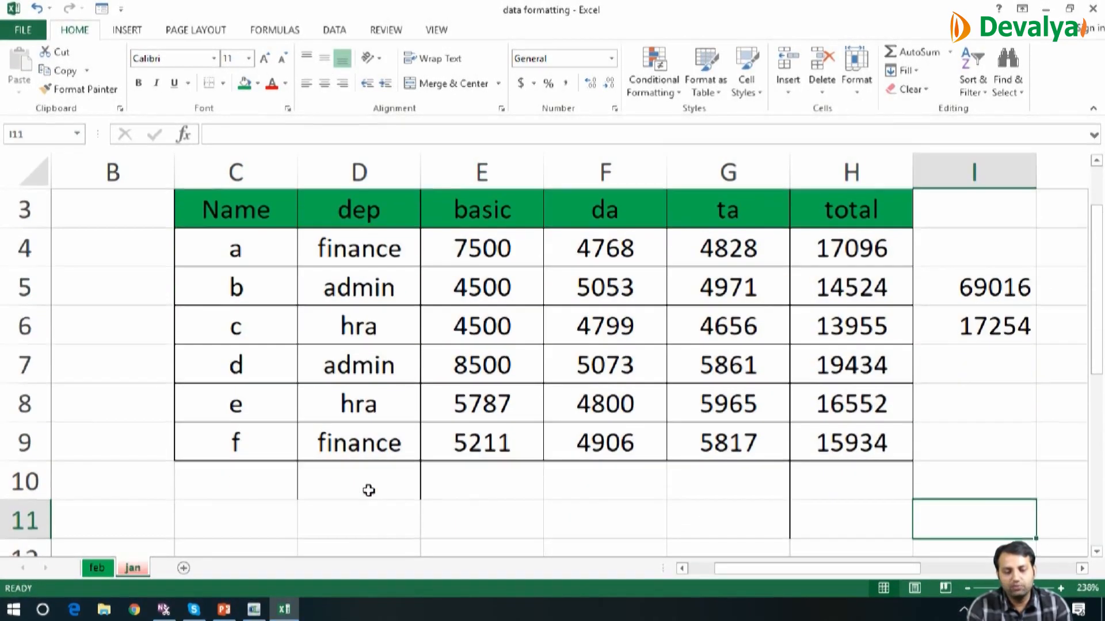
Enter the label "maximum" in cell G10 below the ta column.
key(Left)
key(Left)
key(Up)
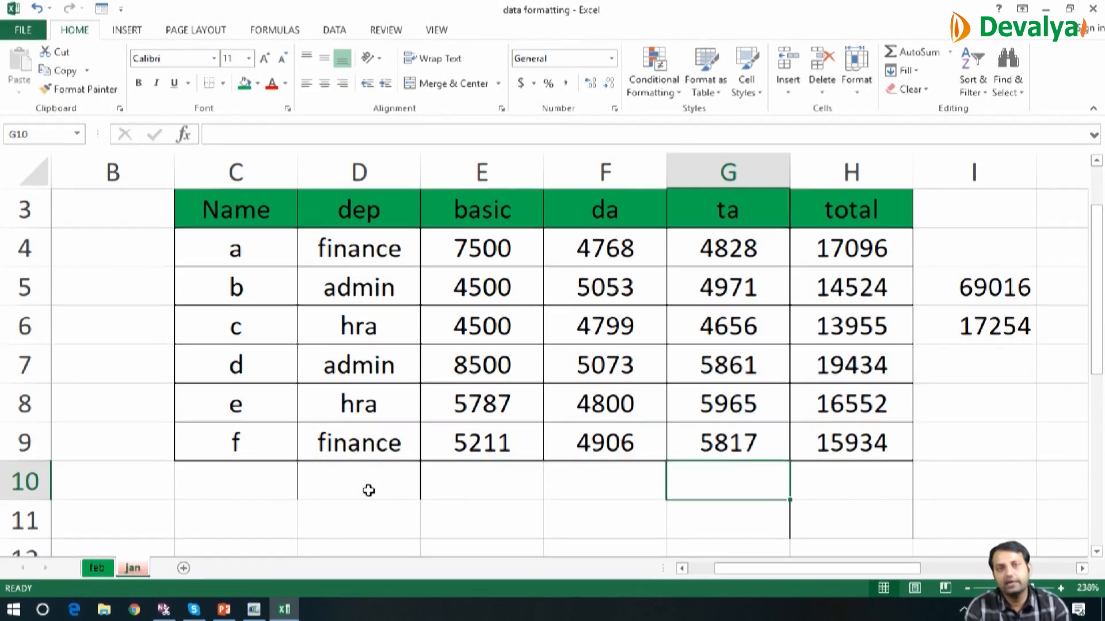
text(ma)
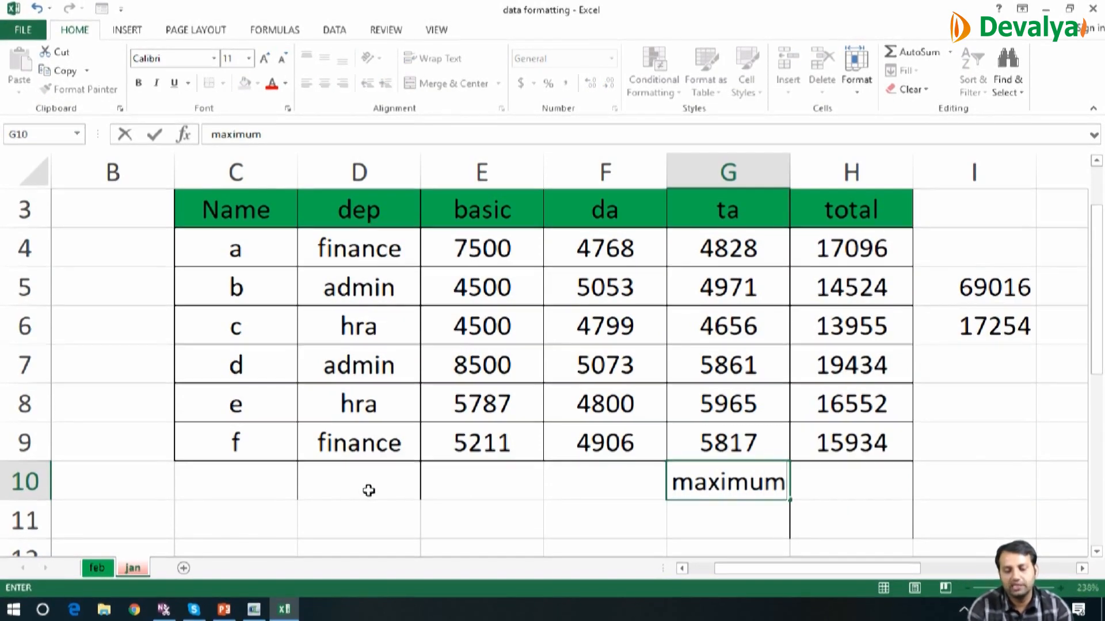
text(ximum)
key(Tab)
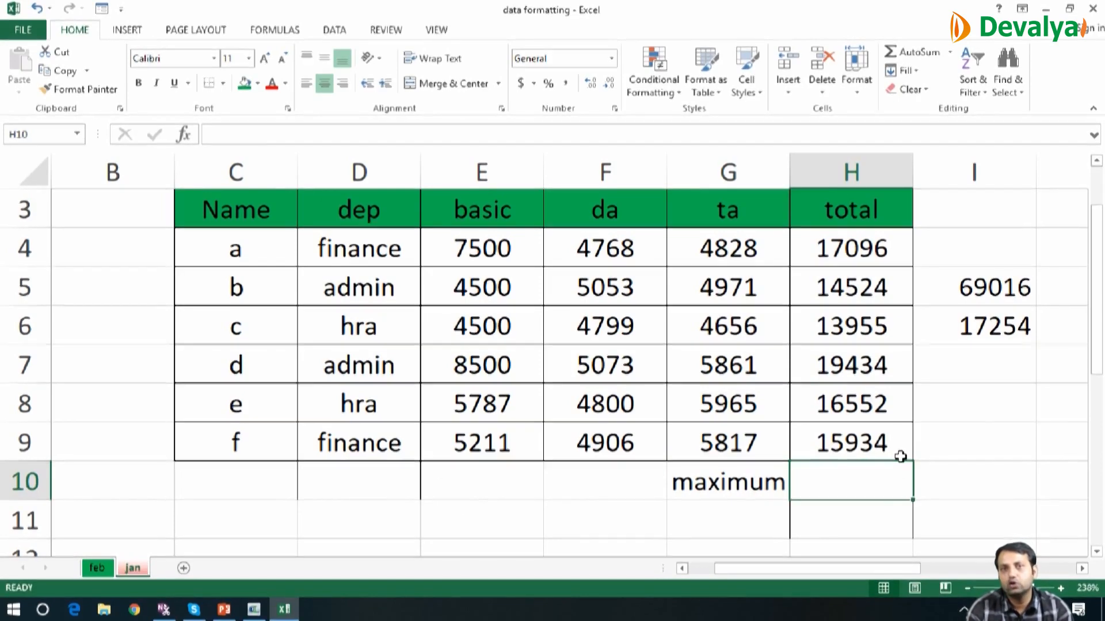
Enter a MAX formula in H10 over the totals H4:H9.
text(=max()
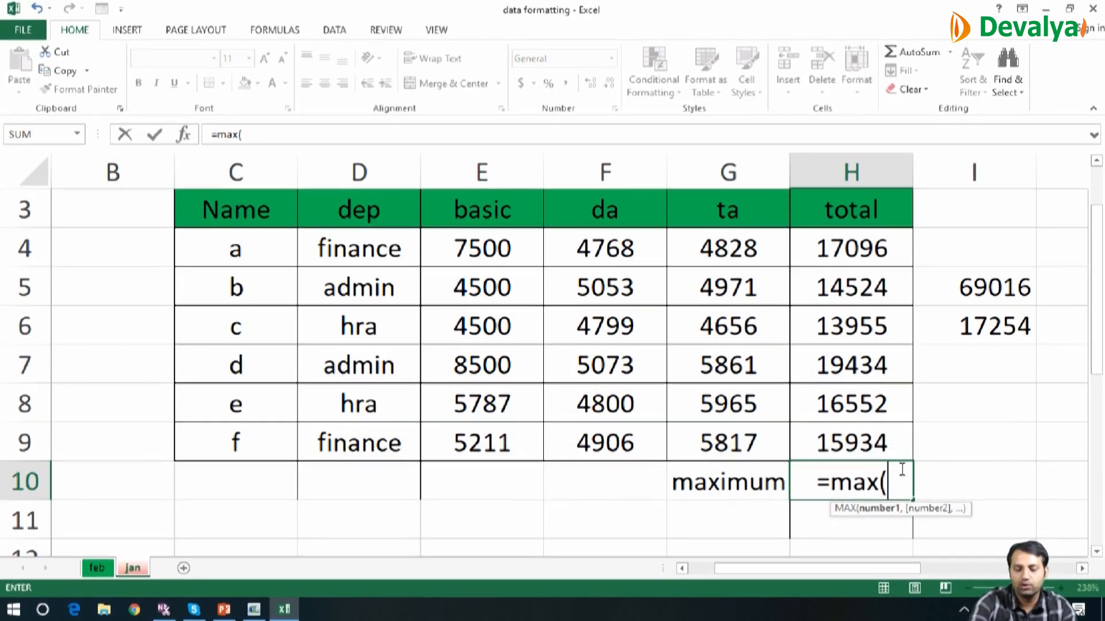
click(837, 247)
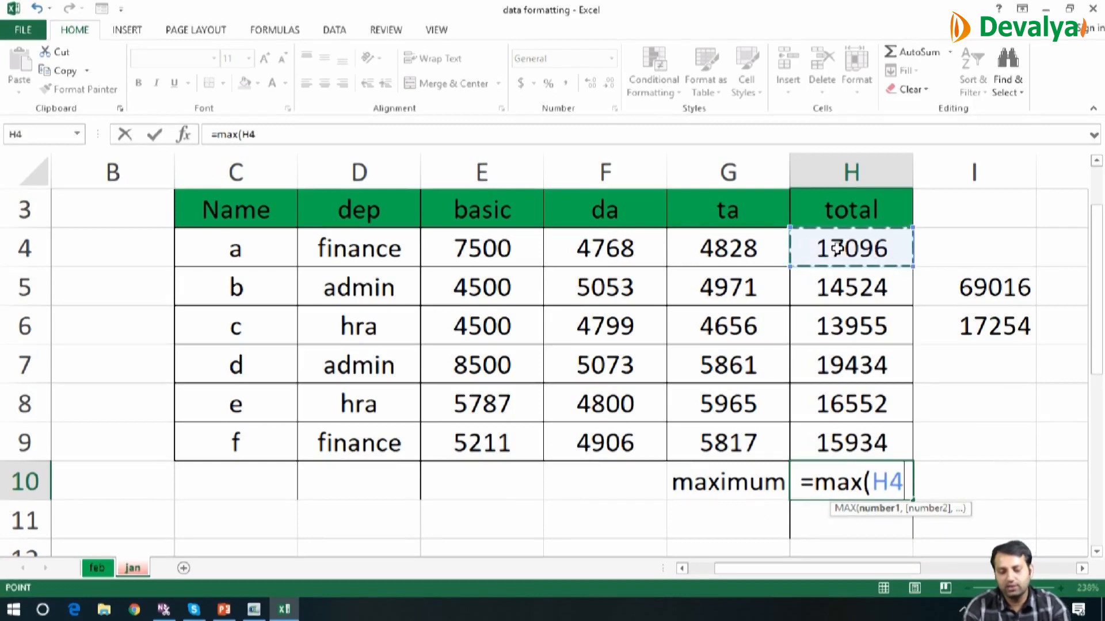
key(shift+Down)
key(shift+Down)
key(shift+Down)
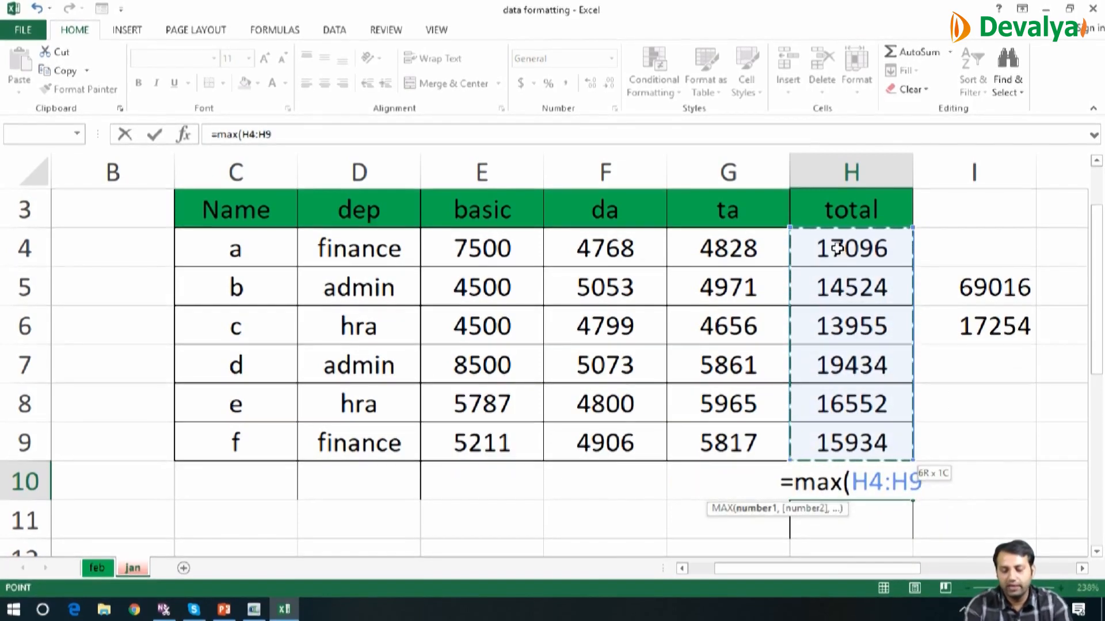
text())
key(Return)
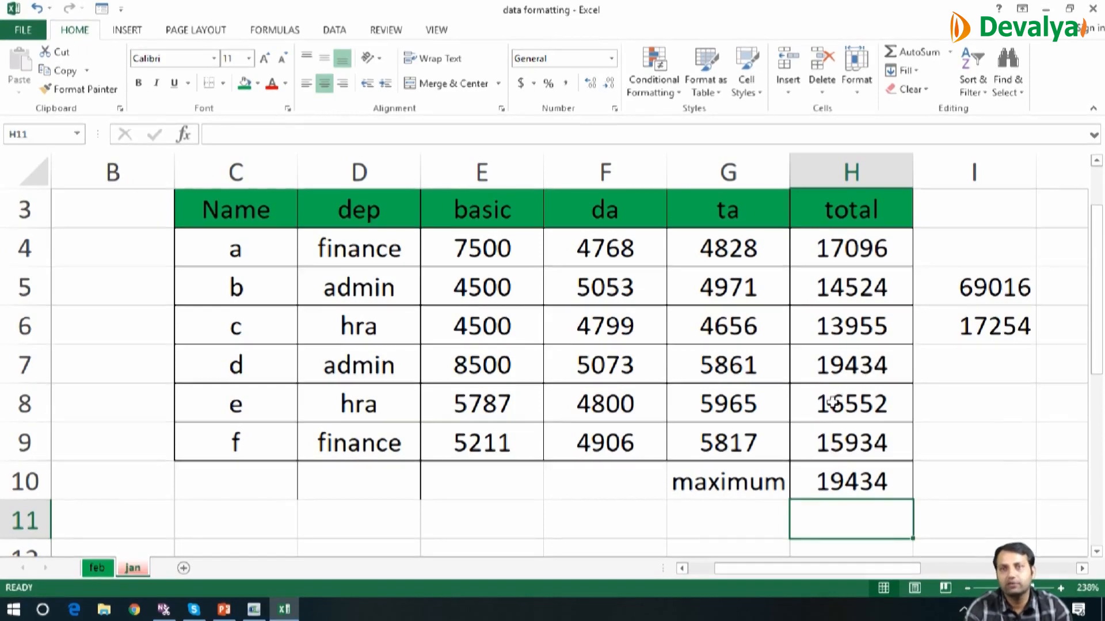
Enter the label "large" in cell G11 beneath the maximum label.
click(722, 513)
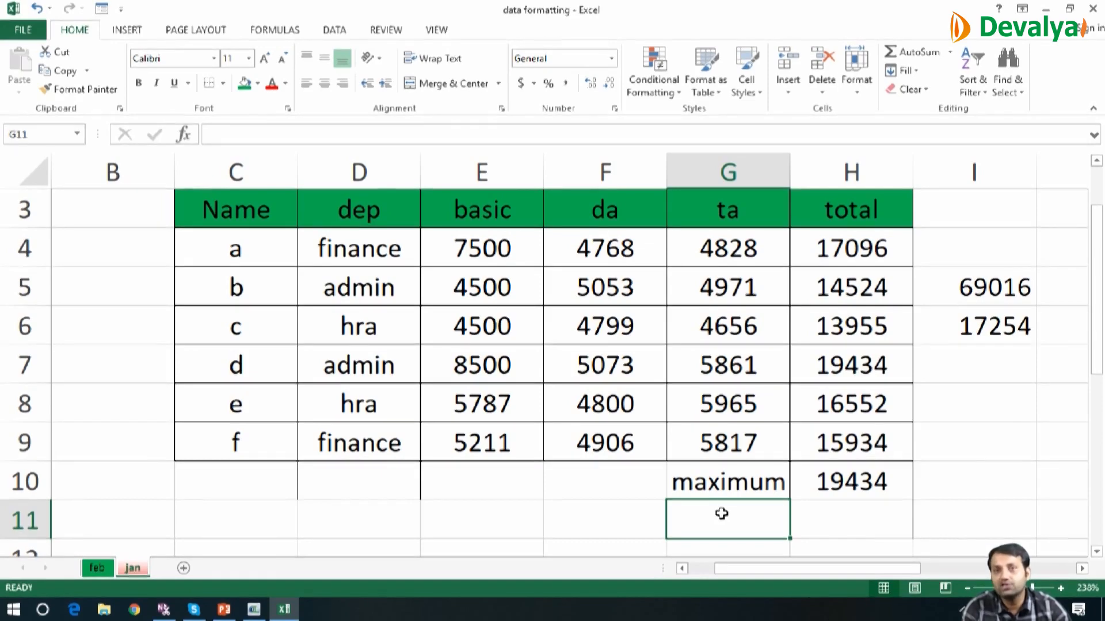
text(large)
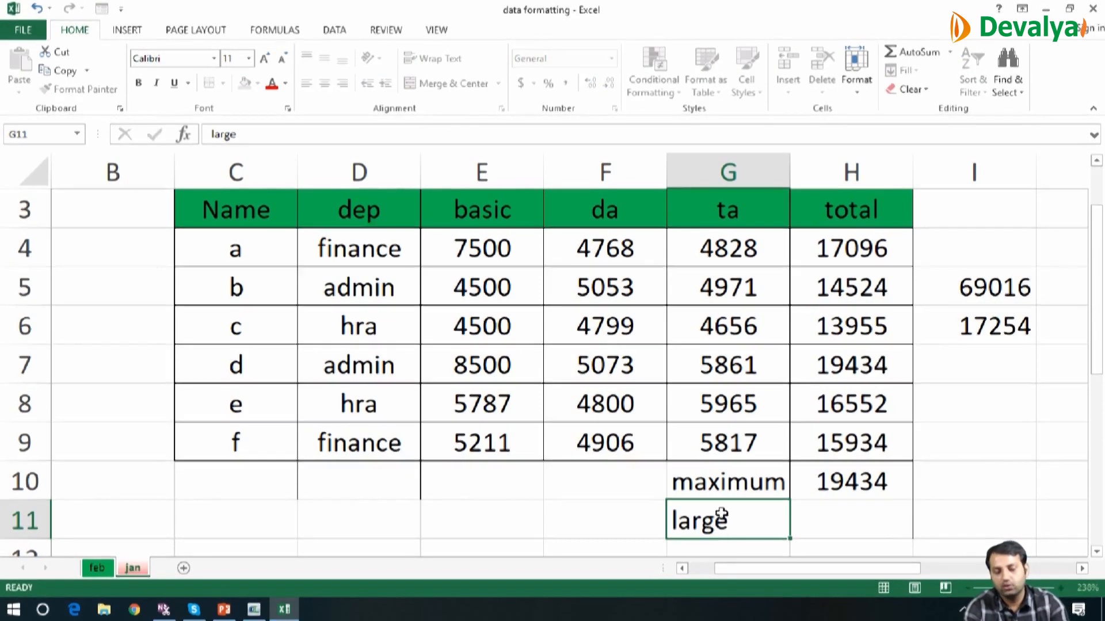
key(Tab)
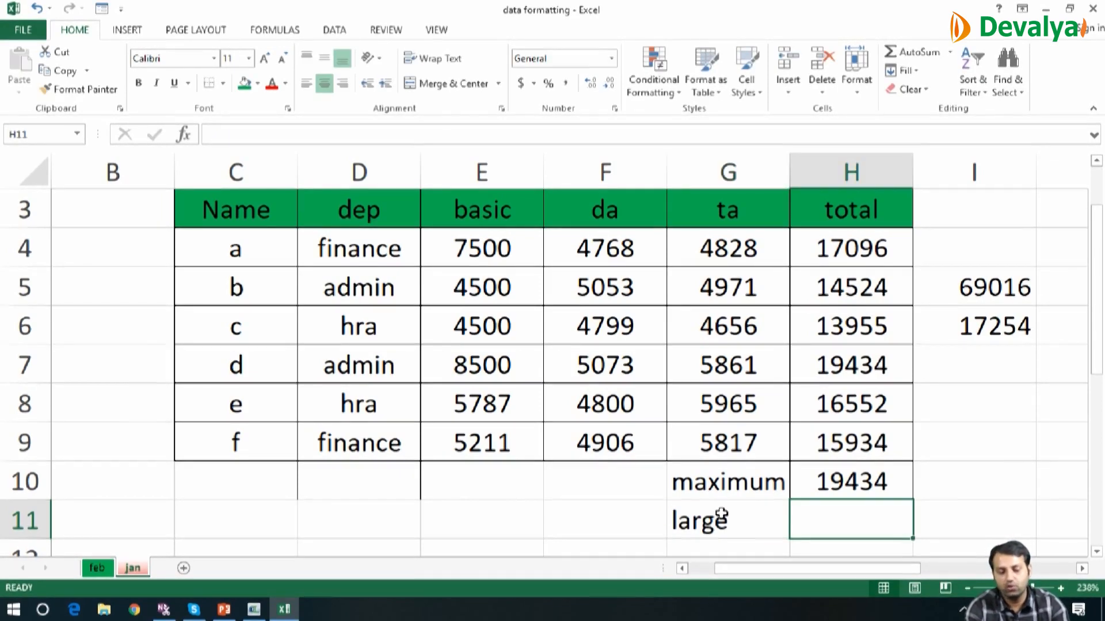
Enter a LARGE formula in H11 with the totals H4:H9 as its array and 3 as k.
text(=lar)
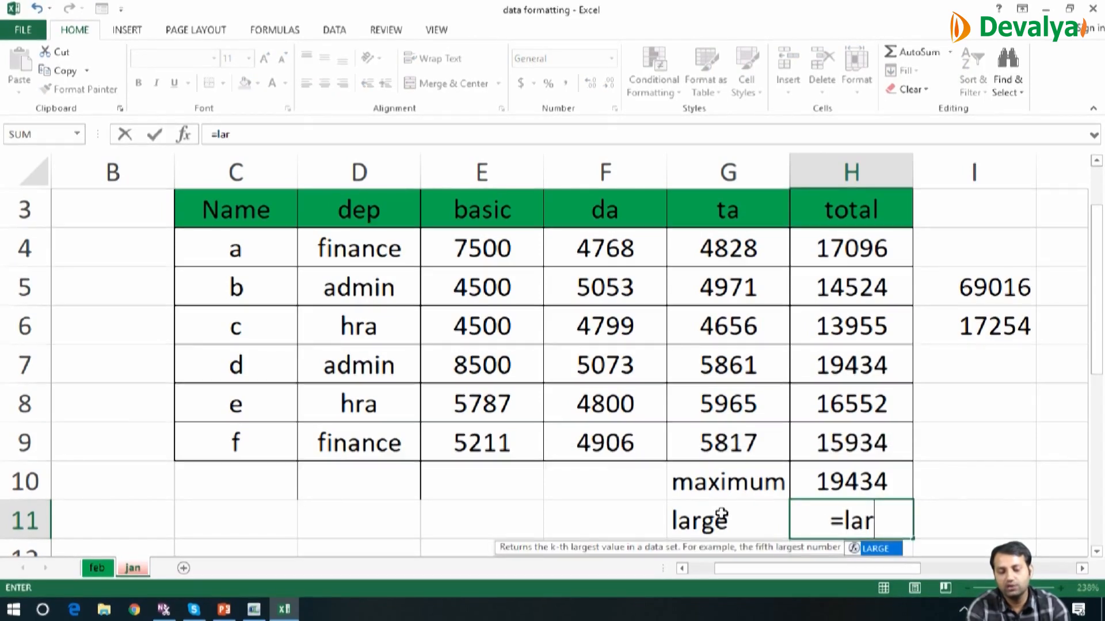
text(ge()
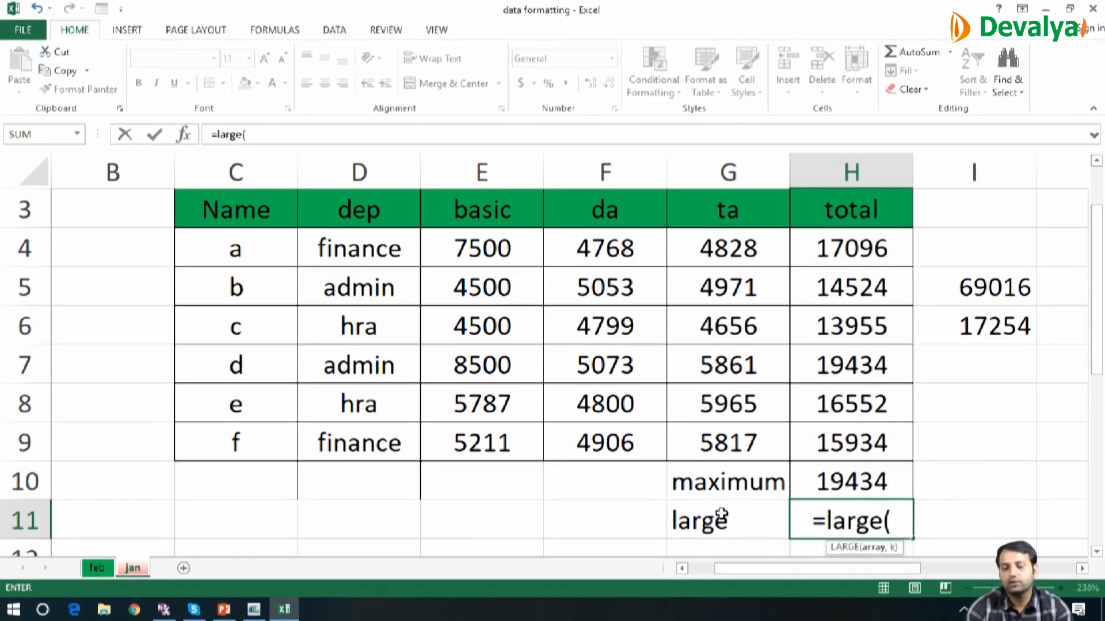
click(846, 248)
key(shift+Down)
key(shift+Down)
key(shift+Down)
key(shift+Down)
key(shift+Down)
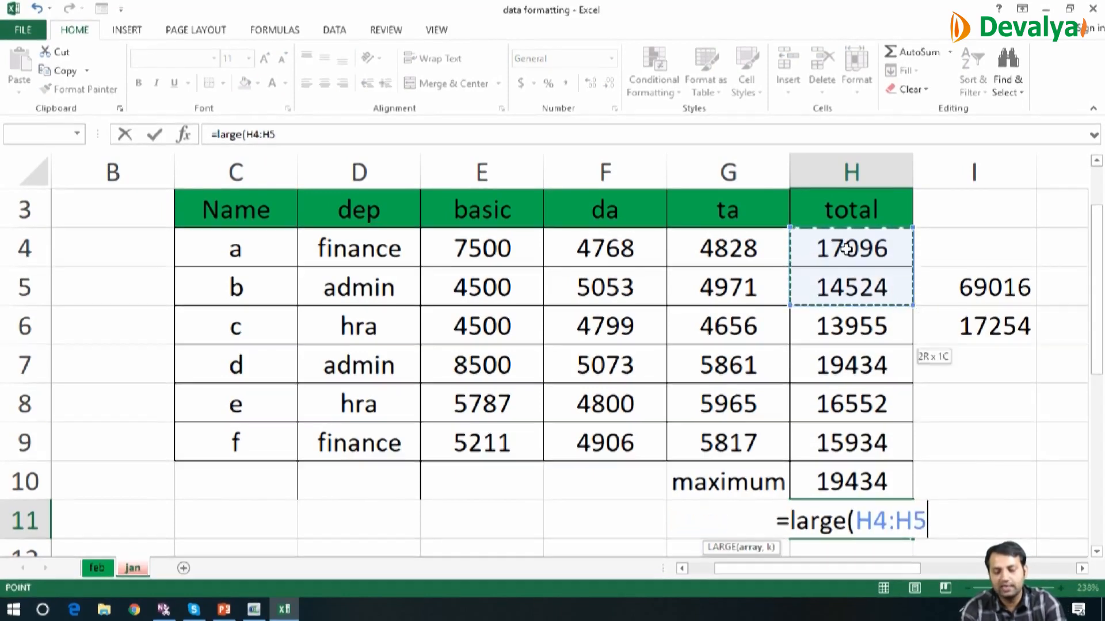
text(,)
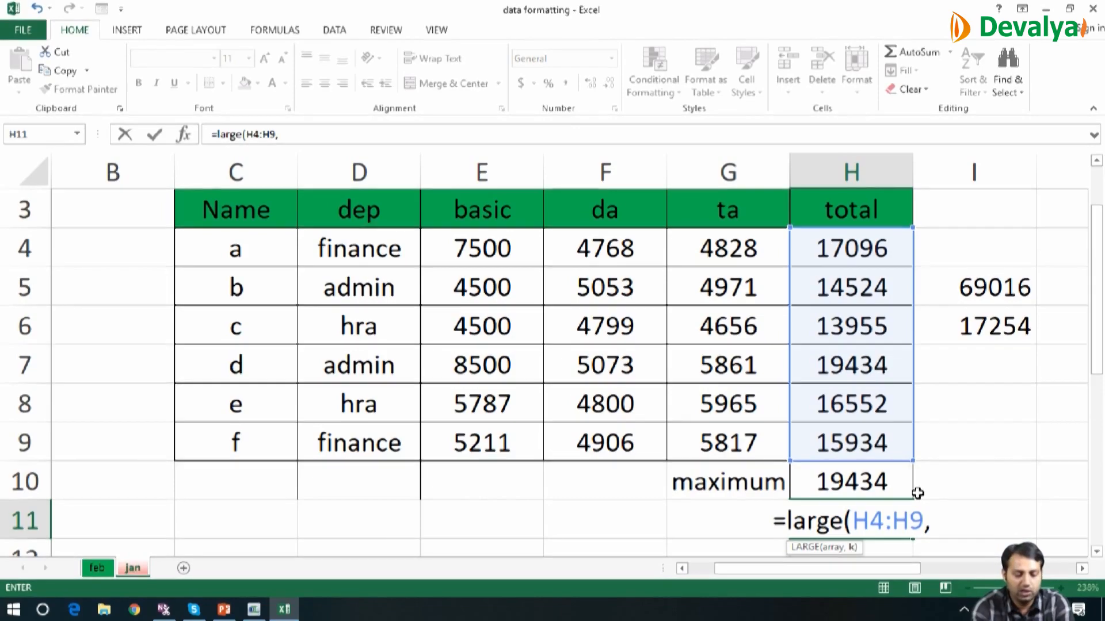
text(3)
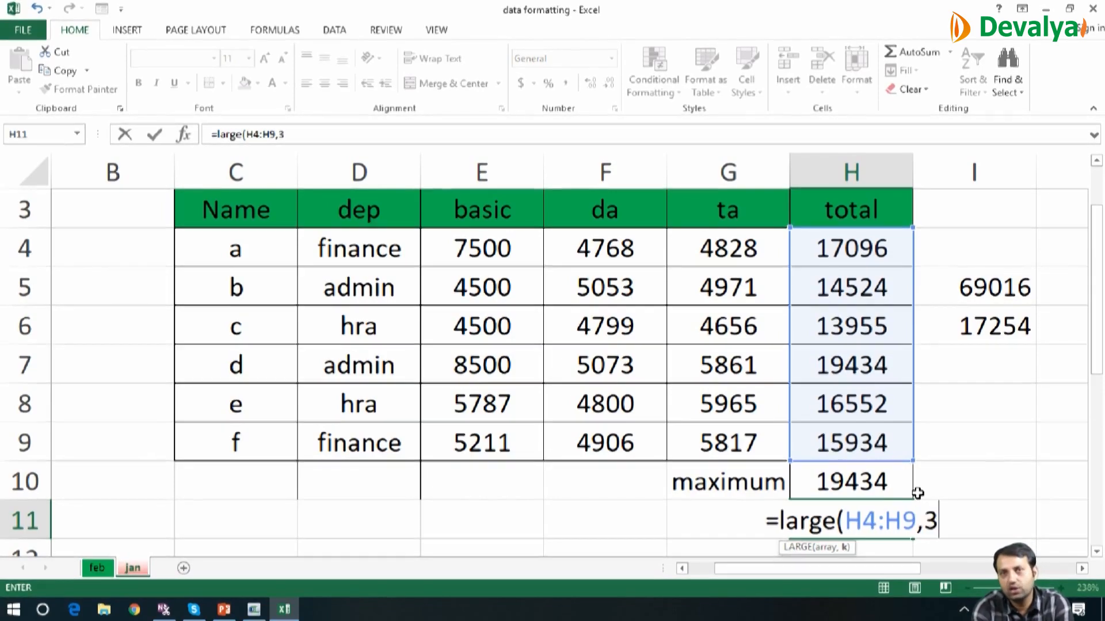
text())
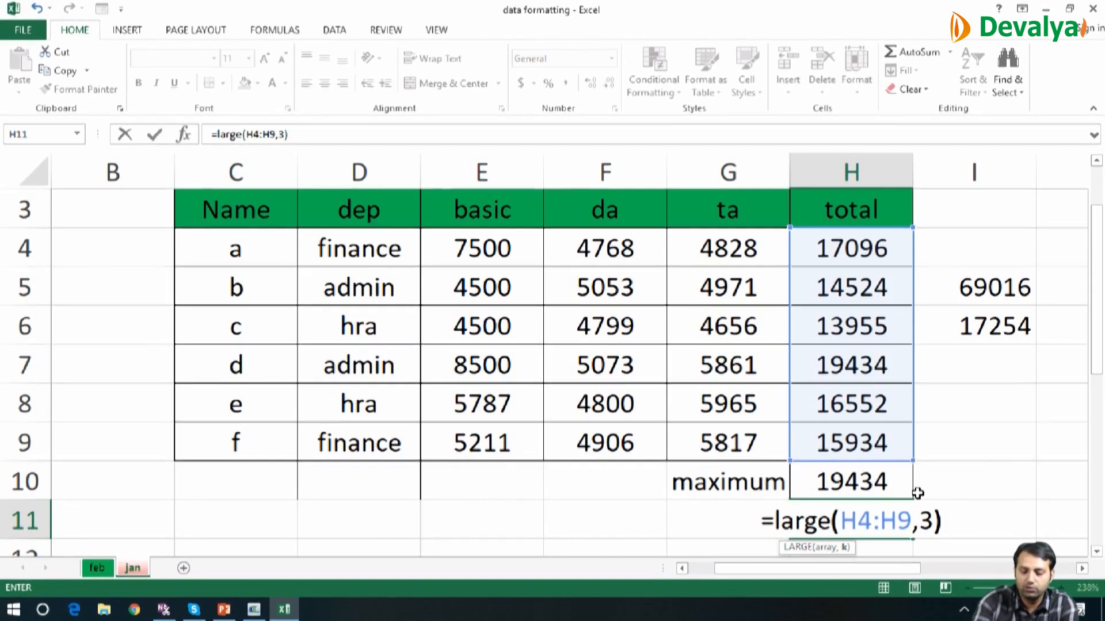
key(Return)
Go back up the total column to its header to check the LARGE result against the totals.
key(Up)
key(Up)
key(Up)
key(Up)
key(Up)
key(Up)
key(Up)
key(Up)
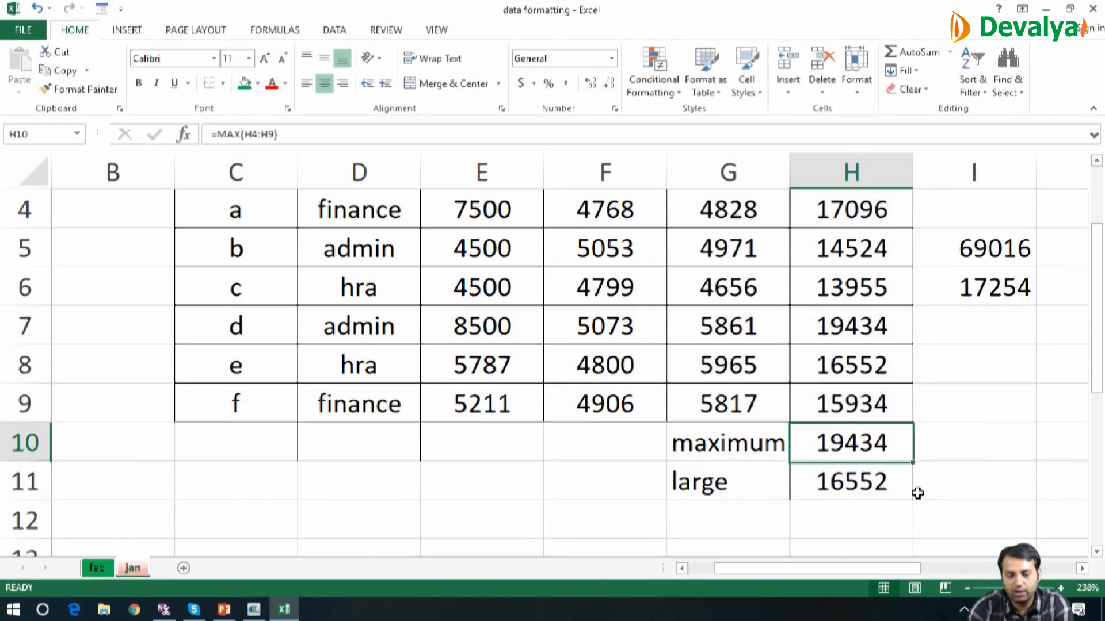
key(Up)
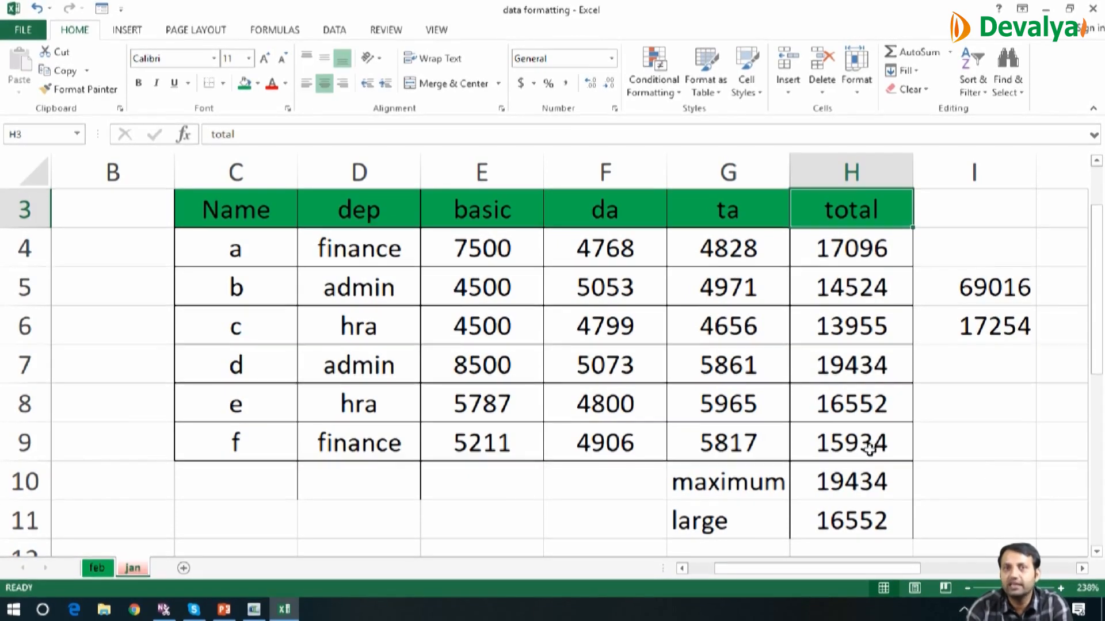
Clear the maximum and large labels and their results in G10:H11.
click(741, 483)
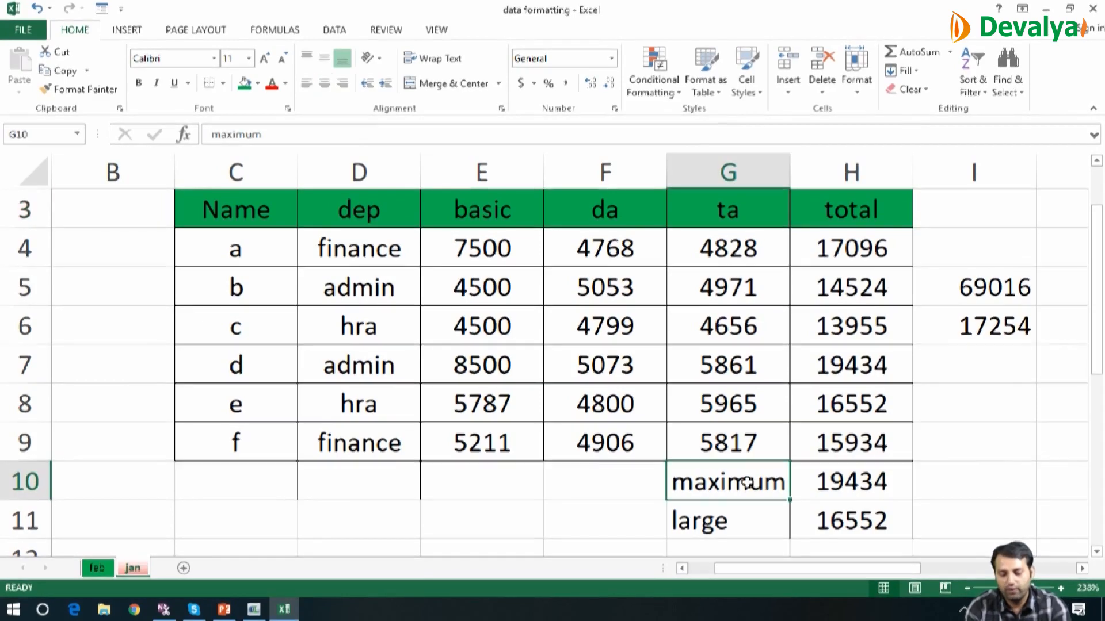
key(shift+Down)
key(shift+Right)
key(Delete)
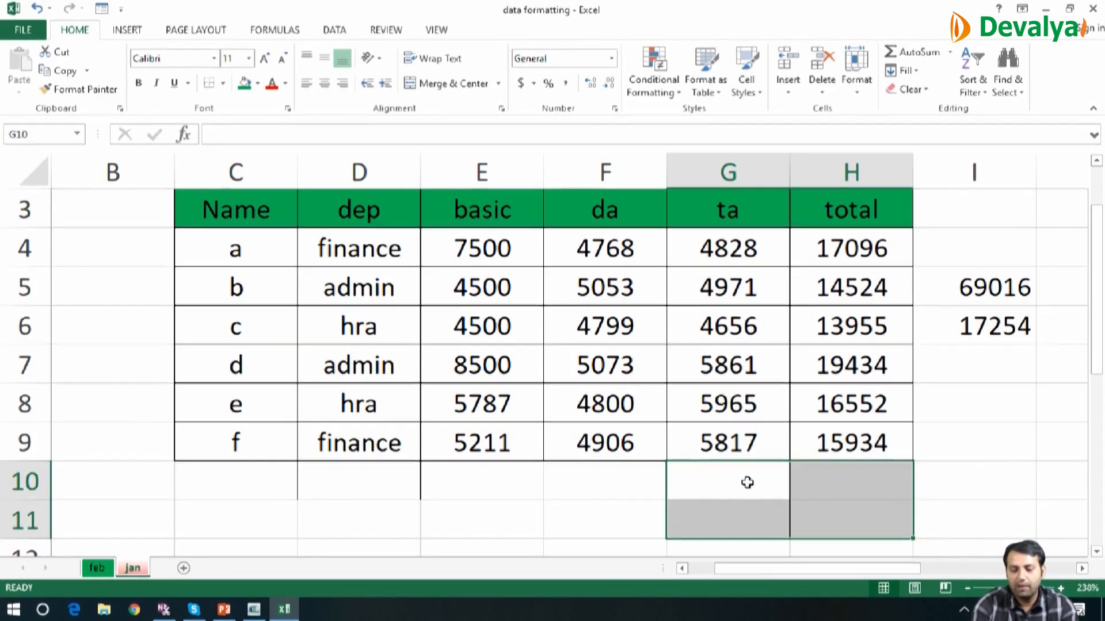
Enter the label "minimum" in cell G10.
key(Up)
key(Down)
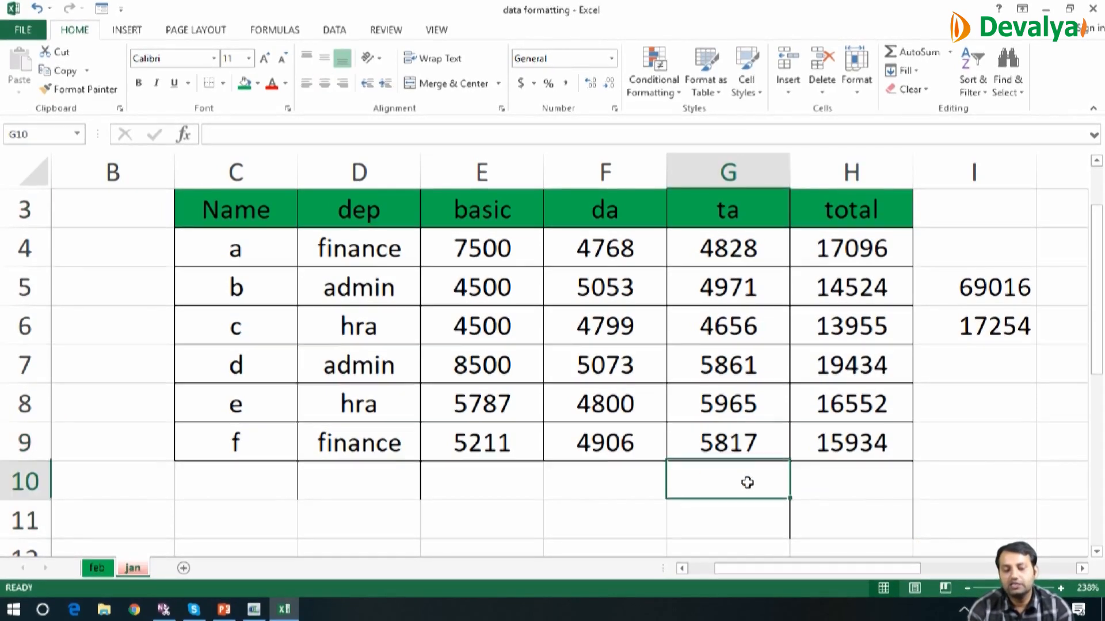
text(min)
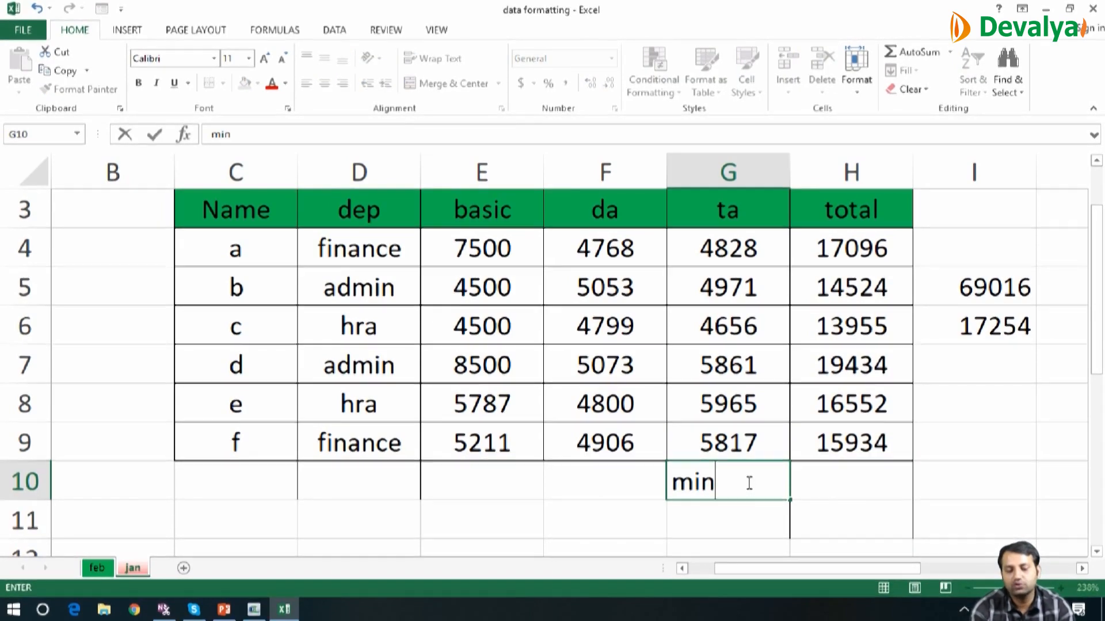
text(imum)
key(Tab)
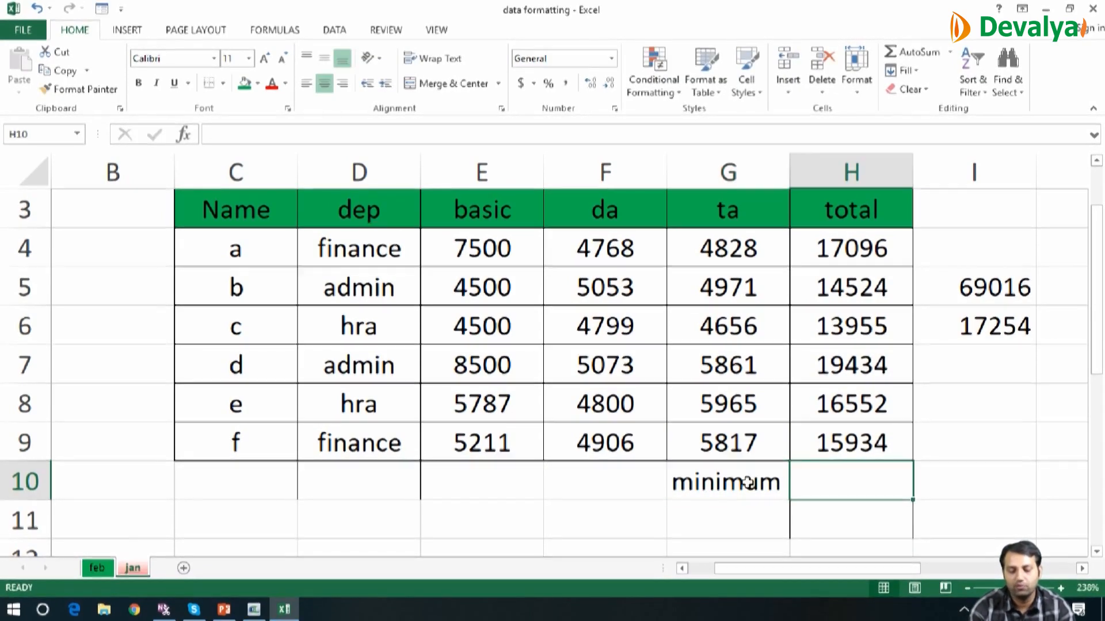
Enter a MIN formula in H10 over the totals H4:H9.
text(=min()
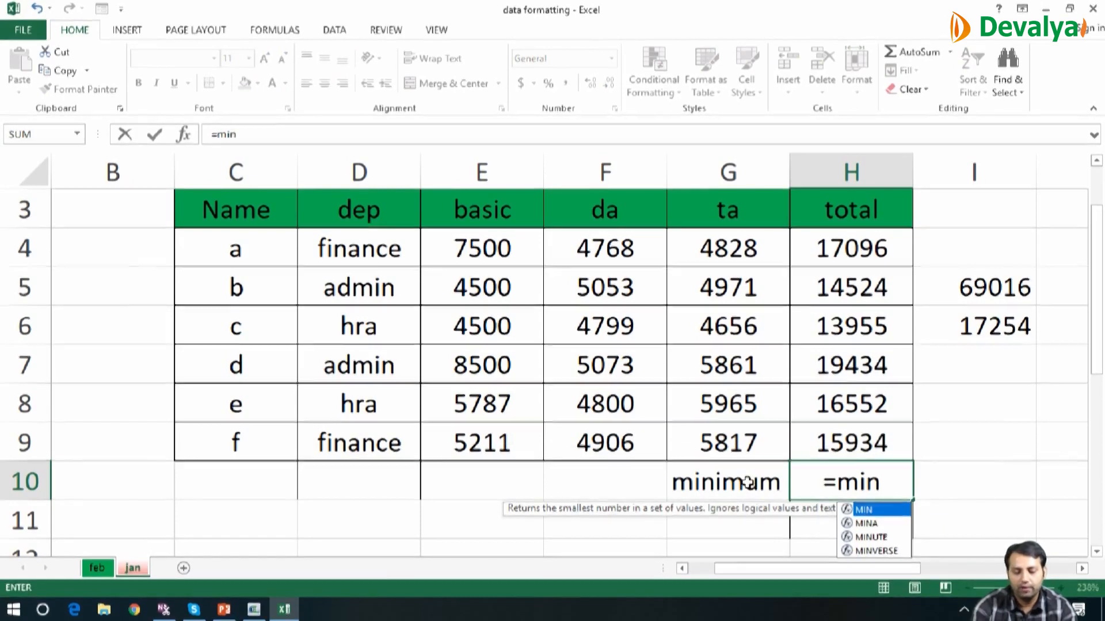
click(849, 253)
key(shift+Down)
key(shift+Down)
key(shift+Down)
key(shift+Down)
key(shift+Down)
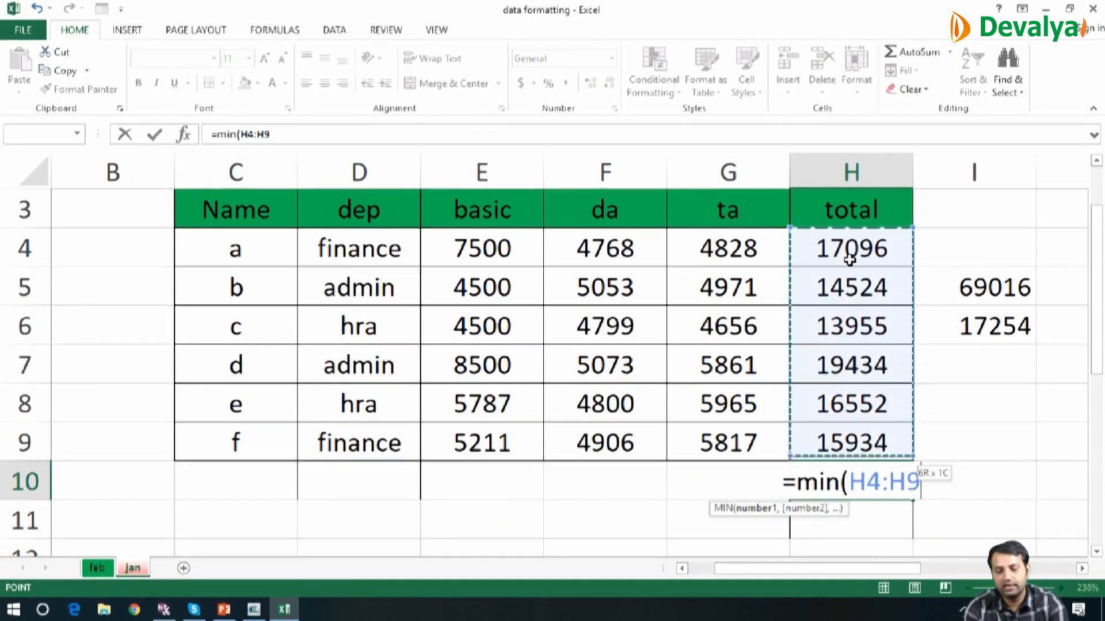
text())
key(Return)
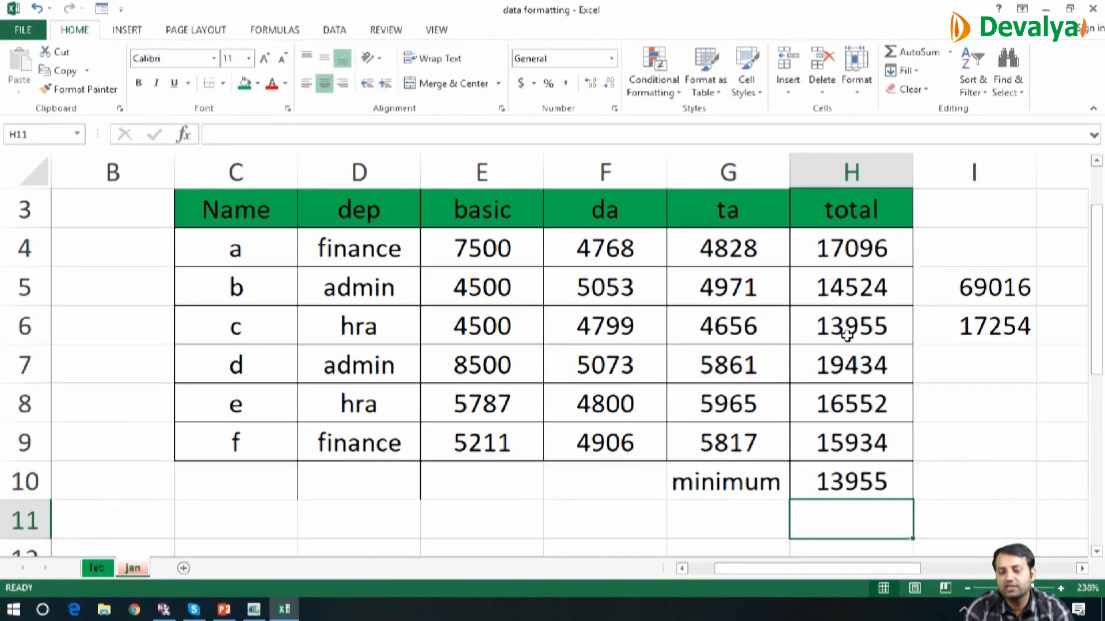
Enter the label "small" in cell G11 beneath the minimum label.
click(698, 514)
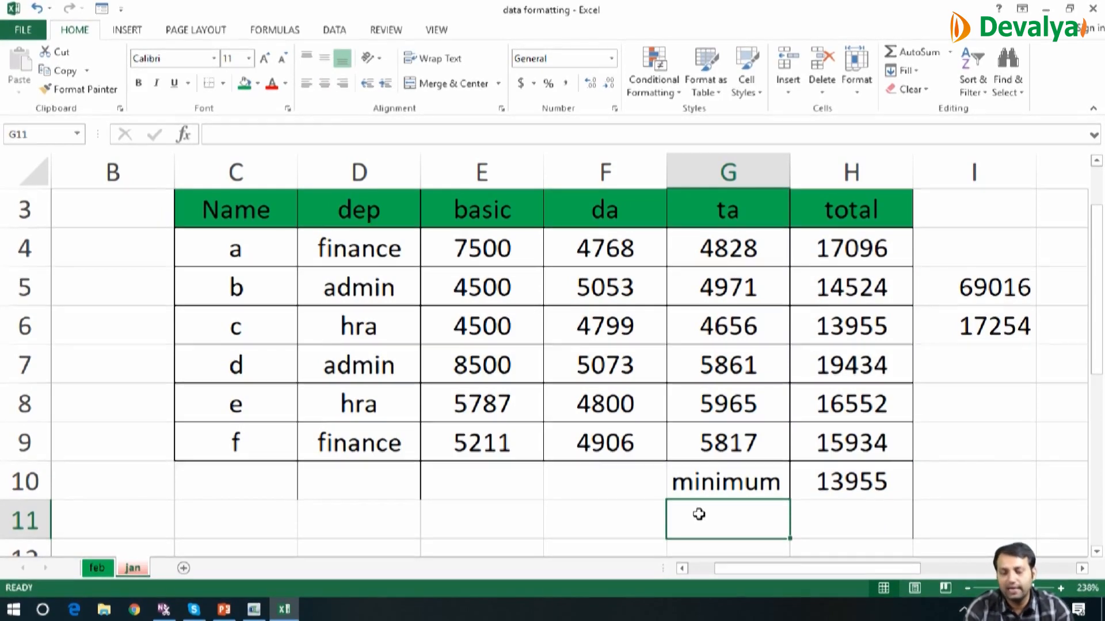
text(=)
key(BackSpace)
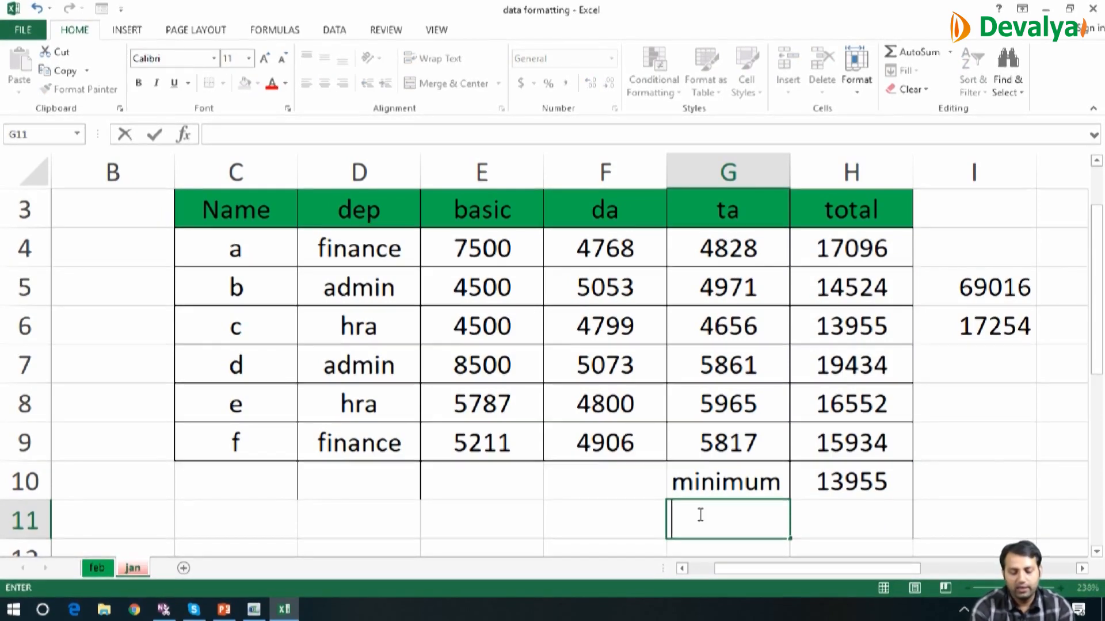
text(small)
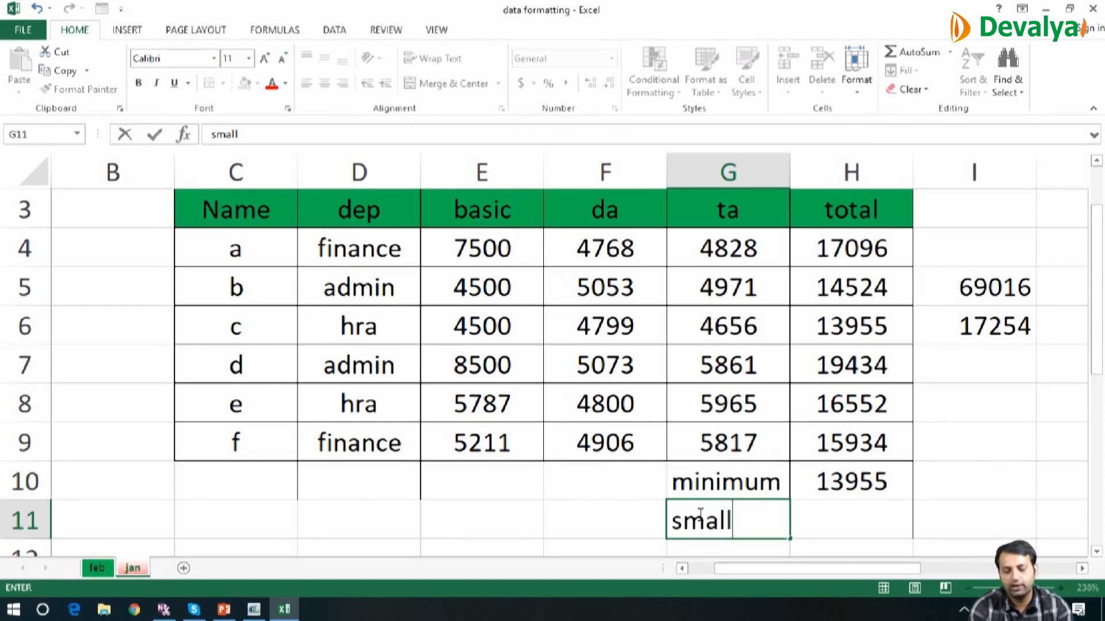
key(Tab)
Enter a SMALL formula in H11 that returns the second-smallest value of the totals H4:H9.
text(=saml)
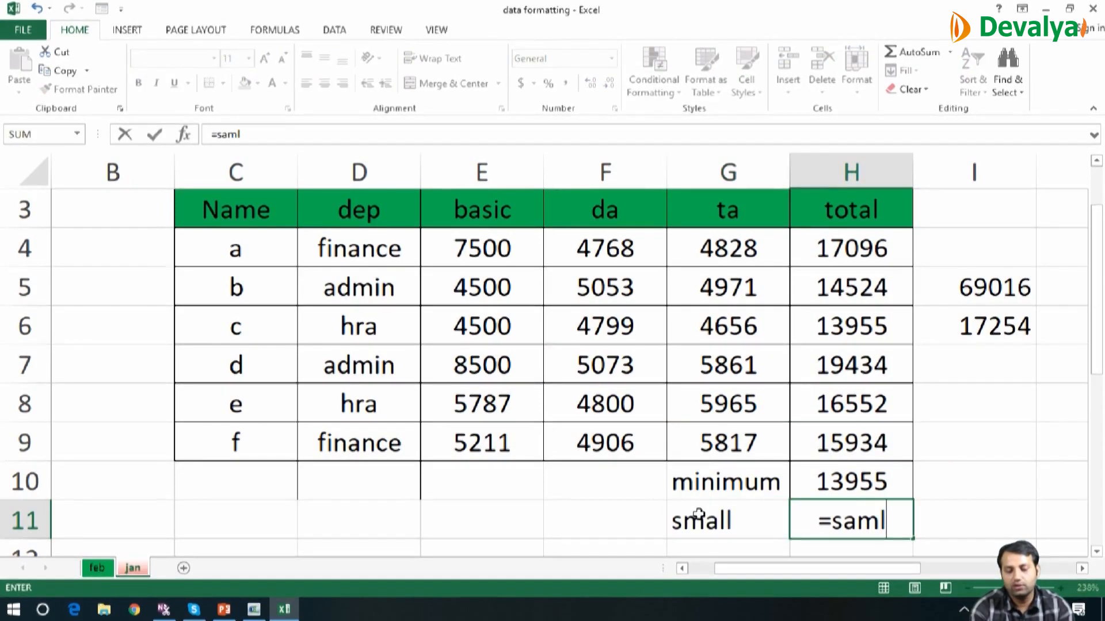
key(BackSpace)
key(BackSpace)
key(BackSpace)
text(m)
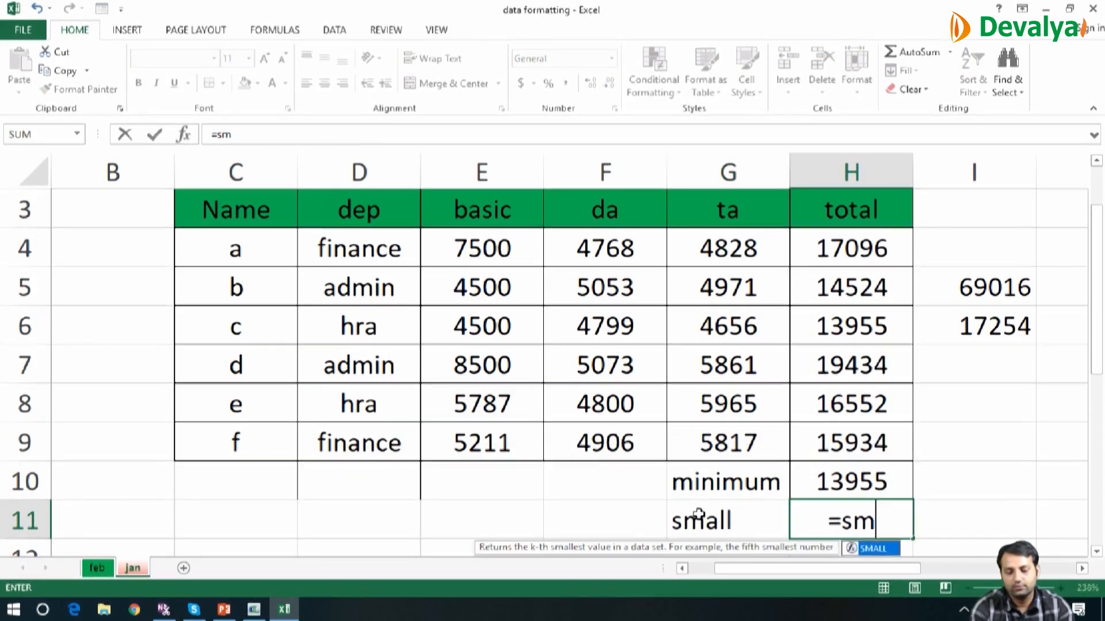
text(all()
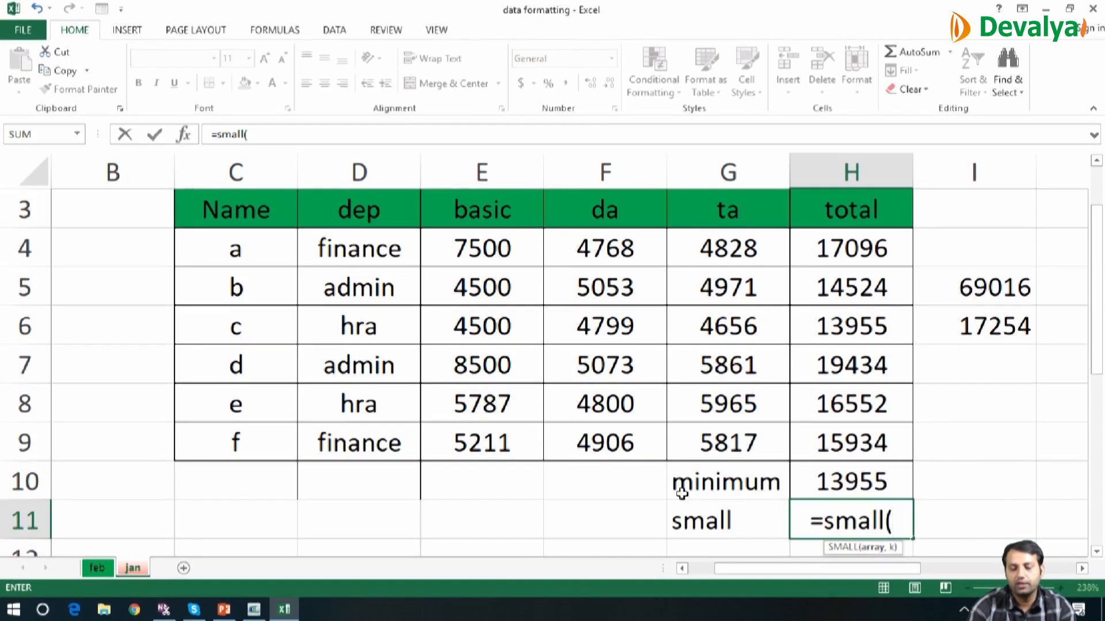
click(844, 252)
key(shift+Down)
key(shift+Down)
key(shift+Down)
key(shift+Down)
key(shift+Down)
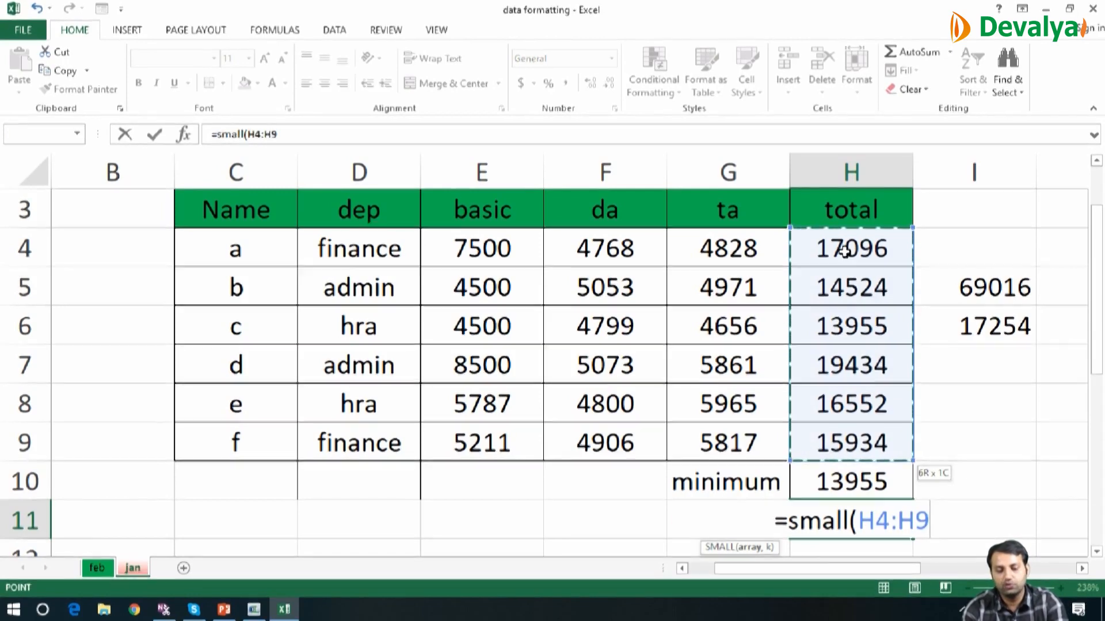
text(,2)
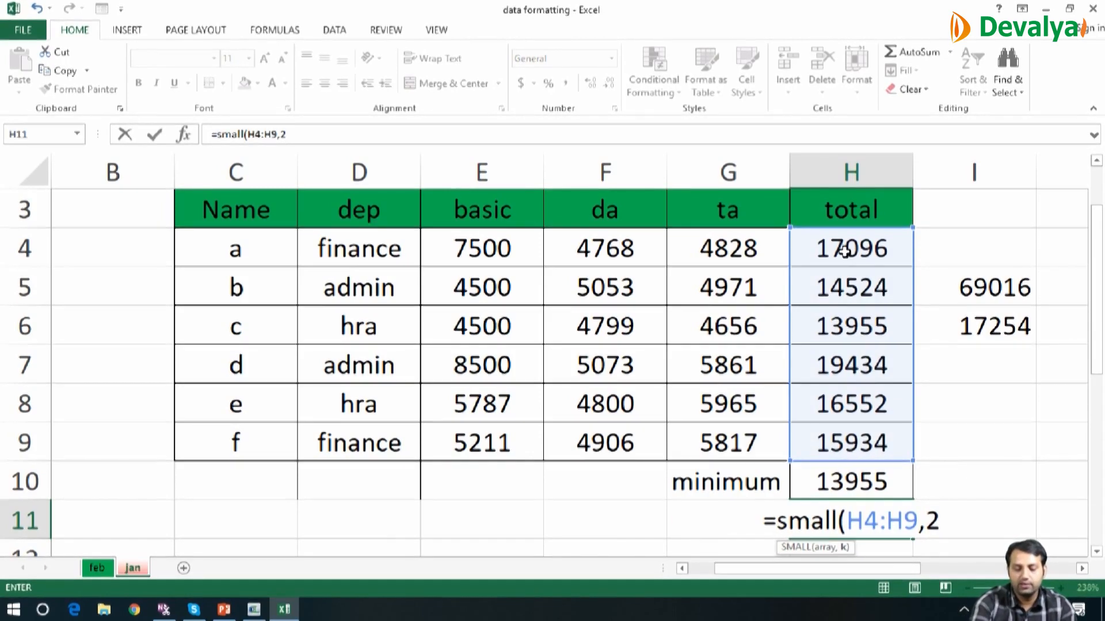
text())
key(Return)
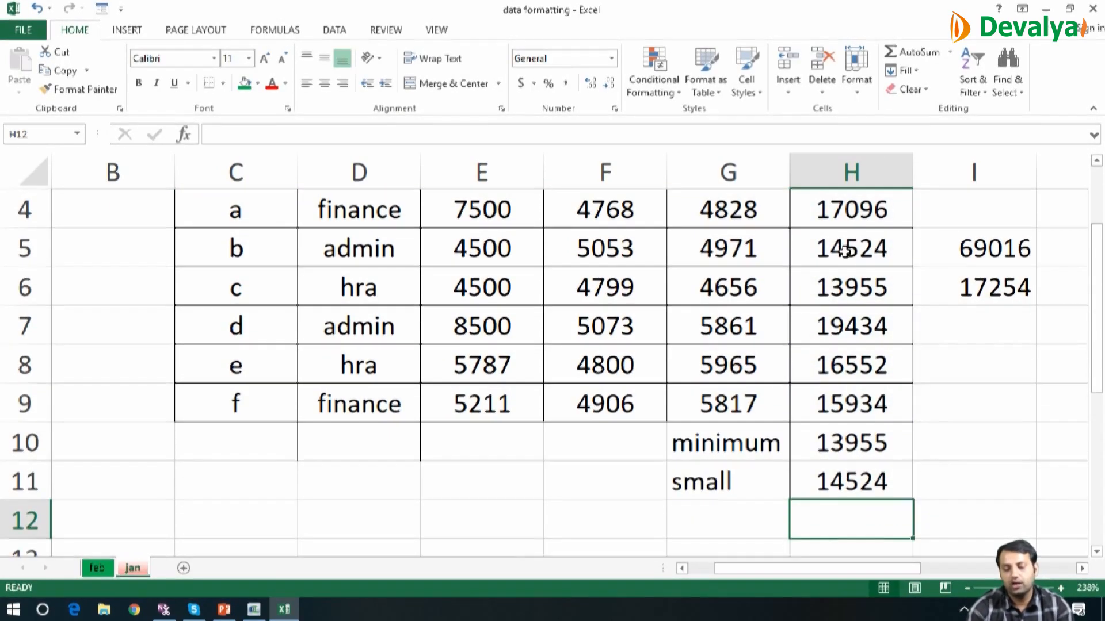
Compare the totals in H4:H9 with the minimum and small results beneath them.
key(Up)
key(Up)
key(Up)
key(Up)
key(Up)
key(Up)
key(Up)
key(Up)
key(Up)
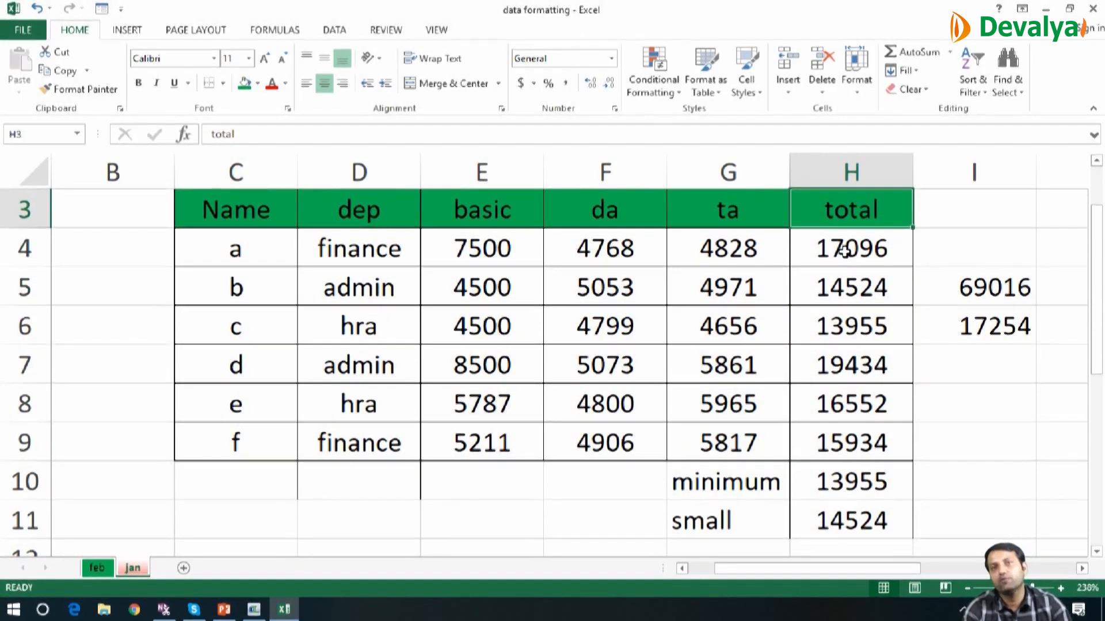
key(Down)
key(Down)
key(Down)
key(Down)
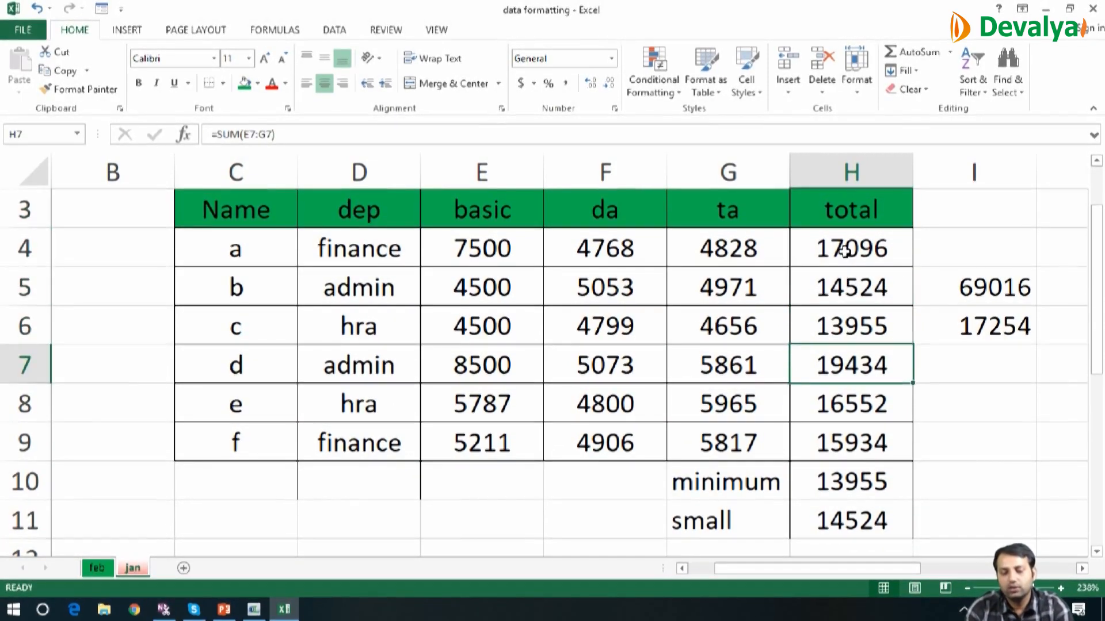
key(Up)
key(Up)
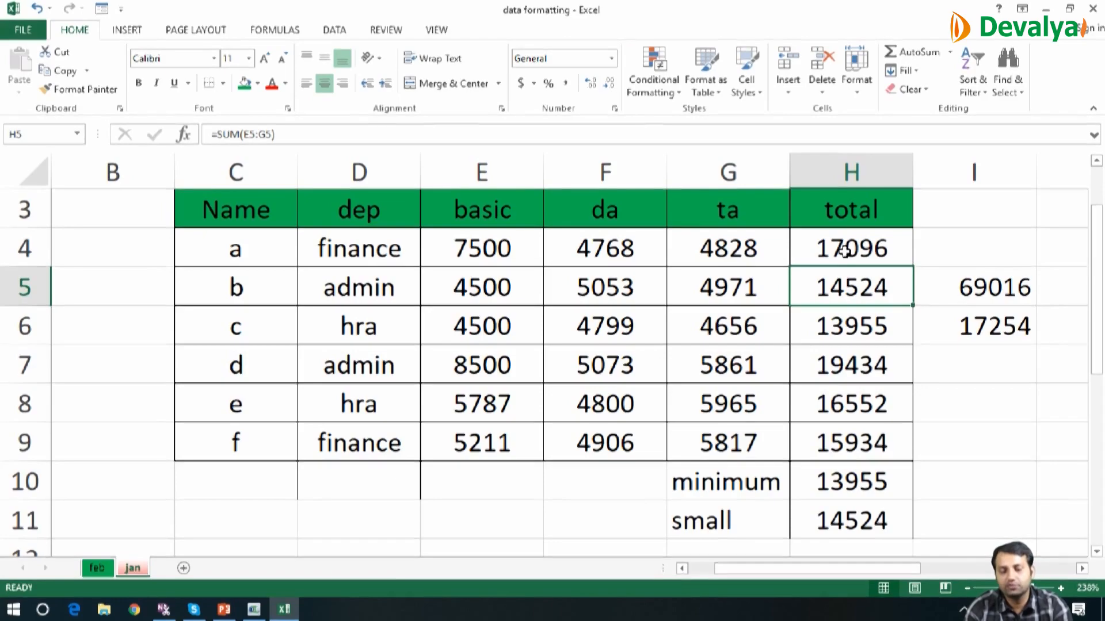
key(Down)
key(Down)
key(Down)
key(Down)
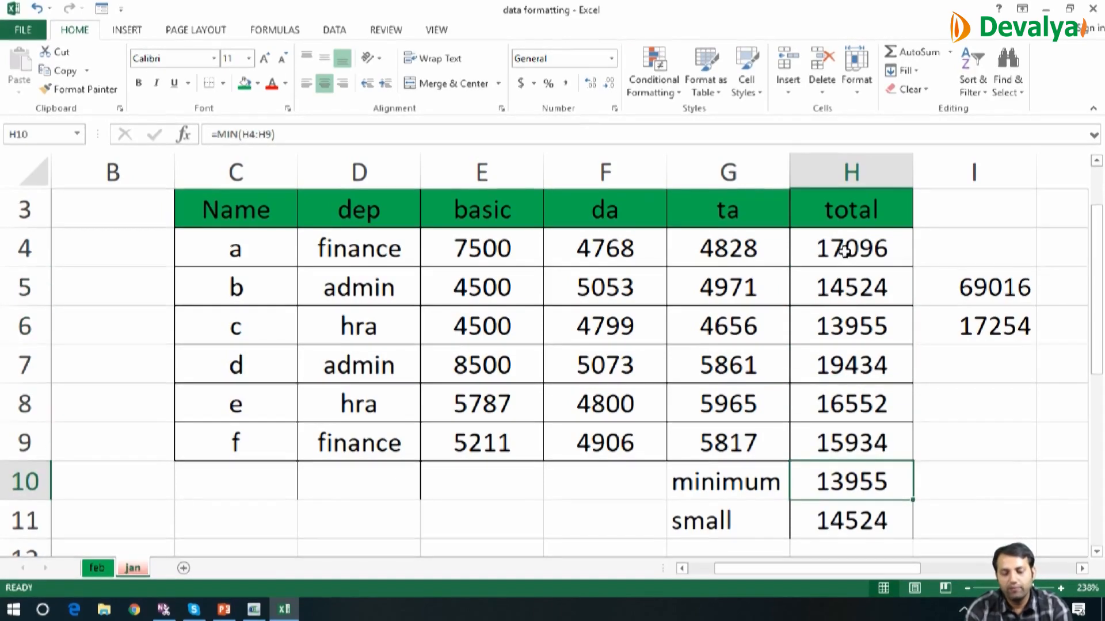
Clear the minimum and small labels and their results in G10:H12.
key(Left)
key(shift+Right)
key(shift+Down)
key(shift+Down)
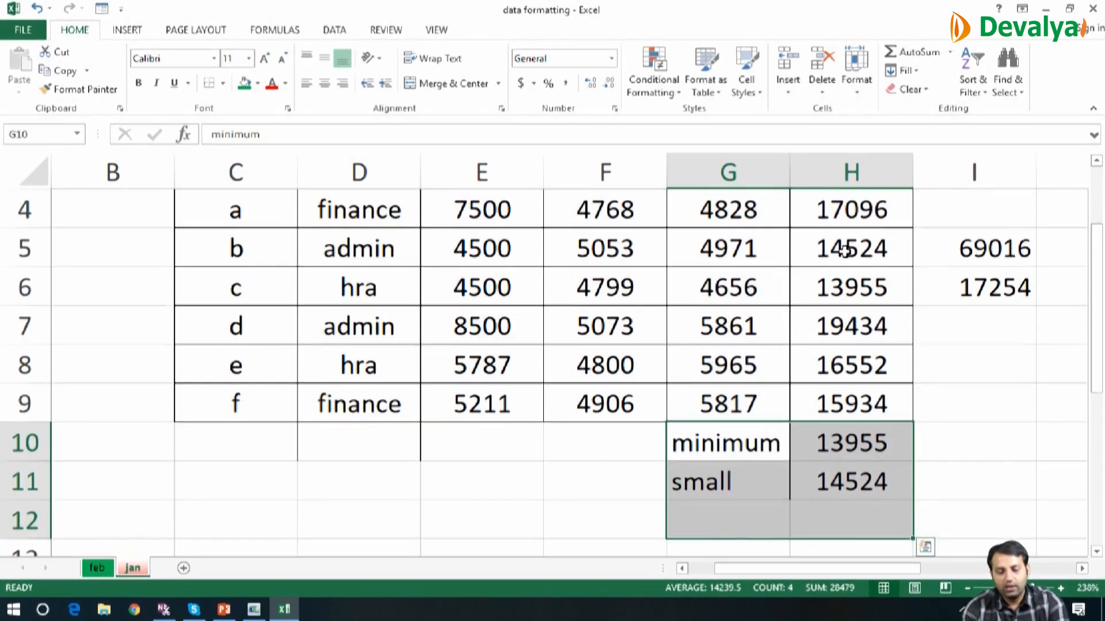
key(Delete)
key(Up)
key(Up)
key(Up)
key(Up)
key(Up)
key(Up)
key(Up)
key(Up)
key(Up)
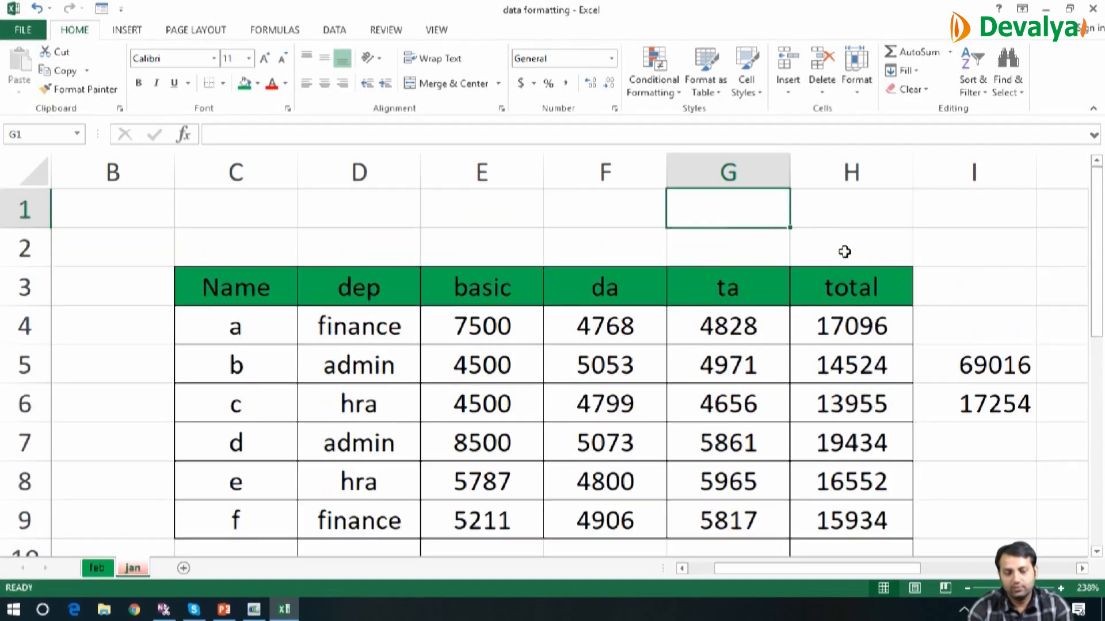
key(Down)
key(Down)
key(Down)
key(Down)
key(Down)
key(Down)
key(Down)
key(Down)
key(Down)
key(Down)
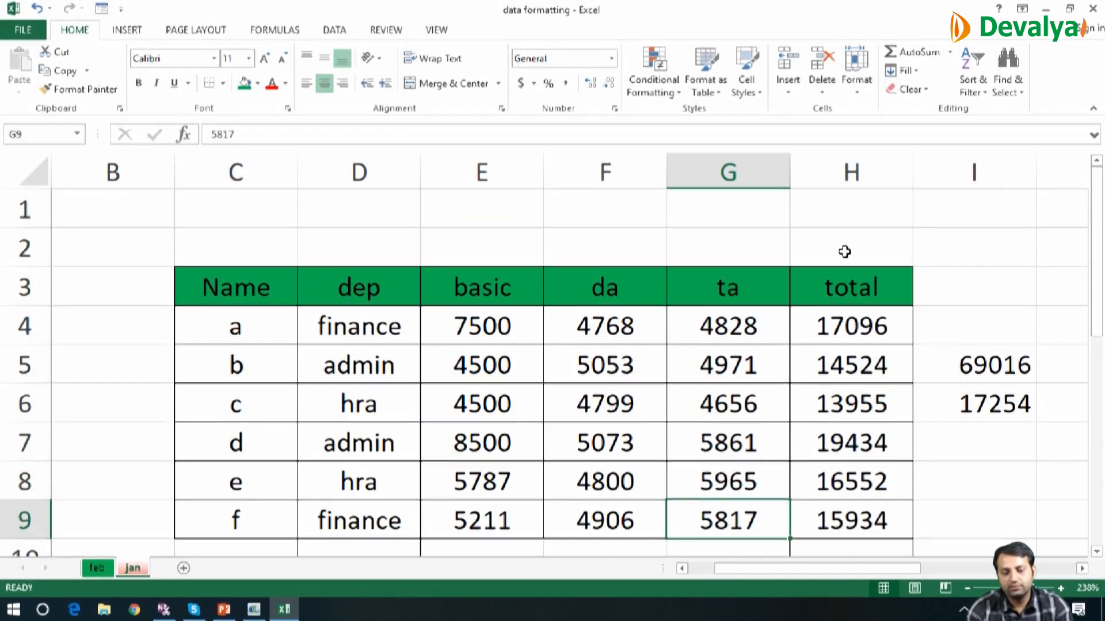
Enter the label "count" in cell G10 below the ta column.
key(Up)
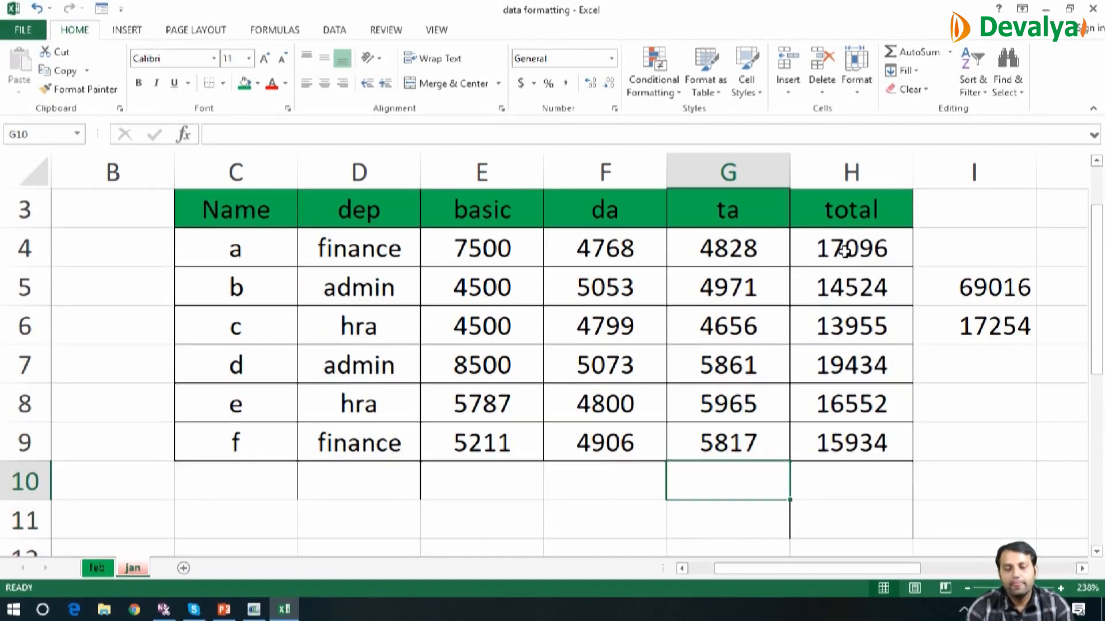
text(count)
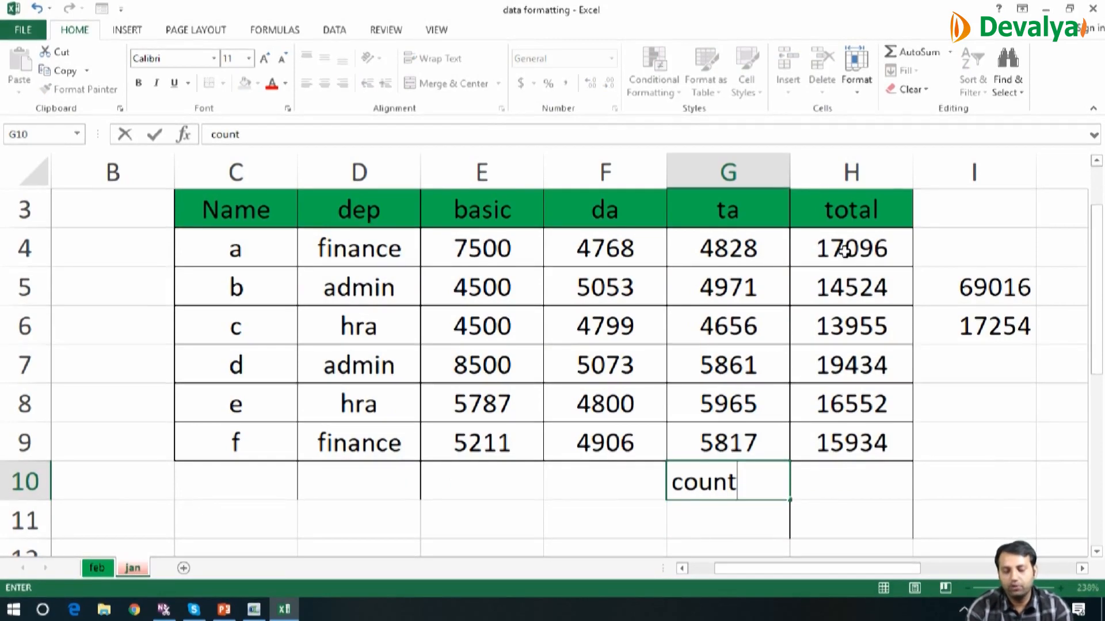
key(Tab)
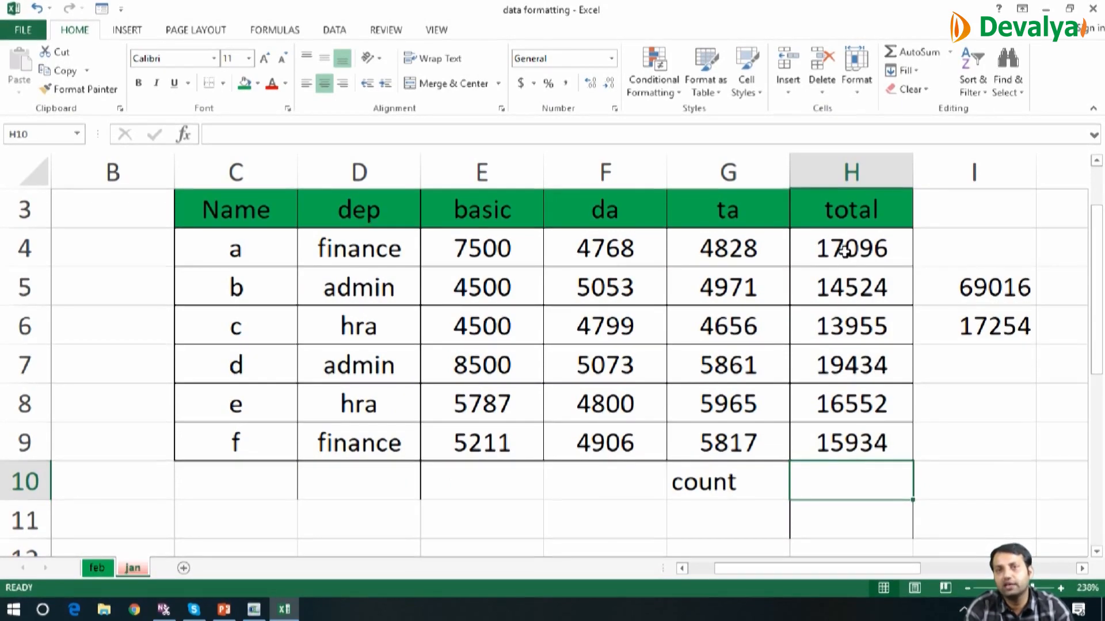
Enter a COUNT formula in H10 over the totals H4:H9.
text(=c)
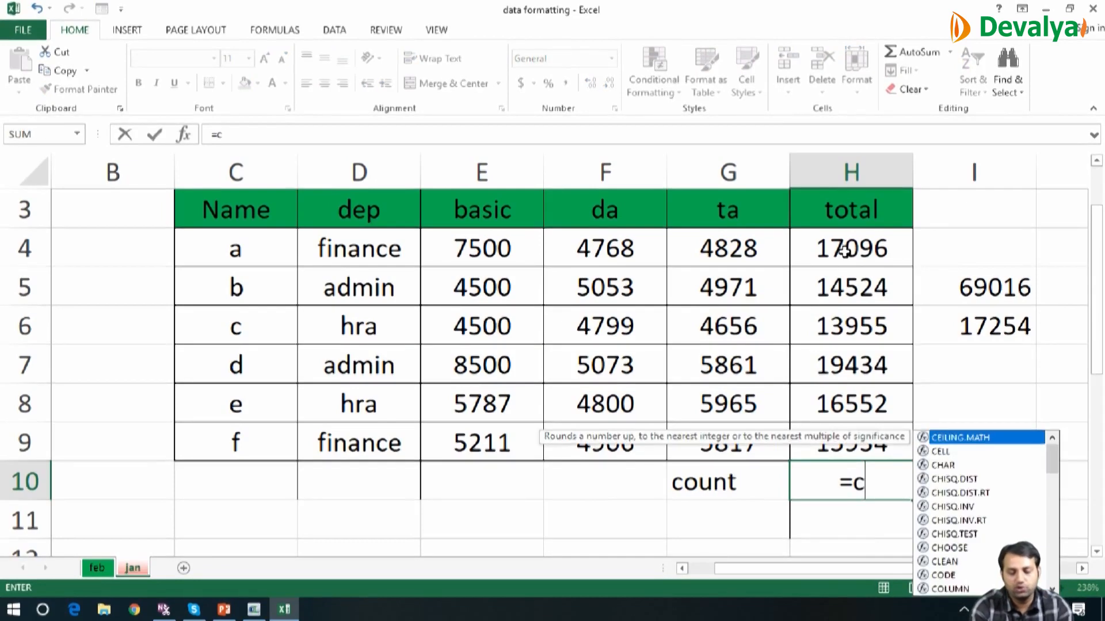
text(ount()
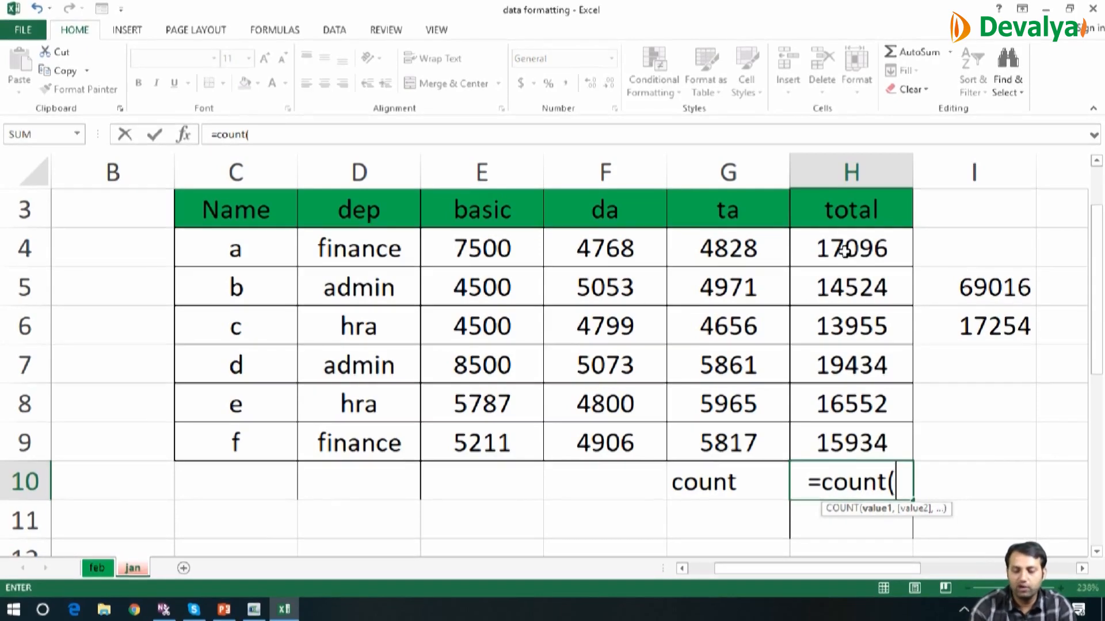
key(Up)
key(shift+Up)
key(shift+Up)
key(shift+Up)
key(shift+Up)
key(shift+Up)
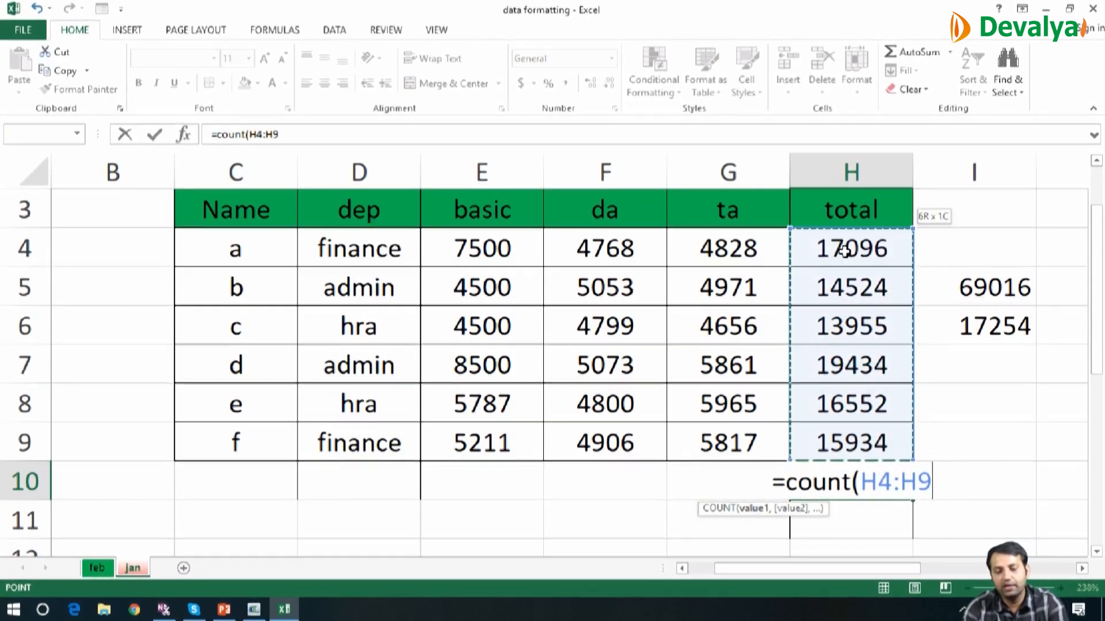
key(Return)
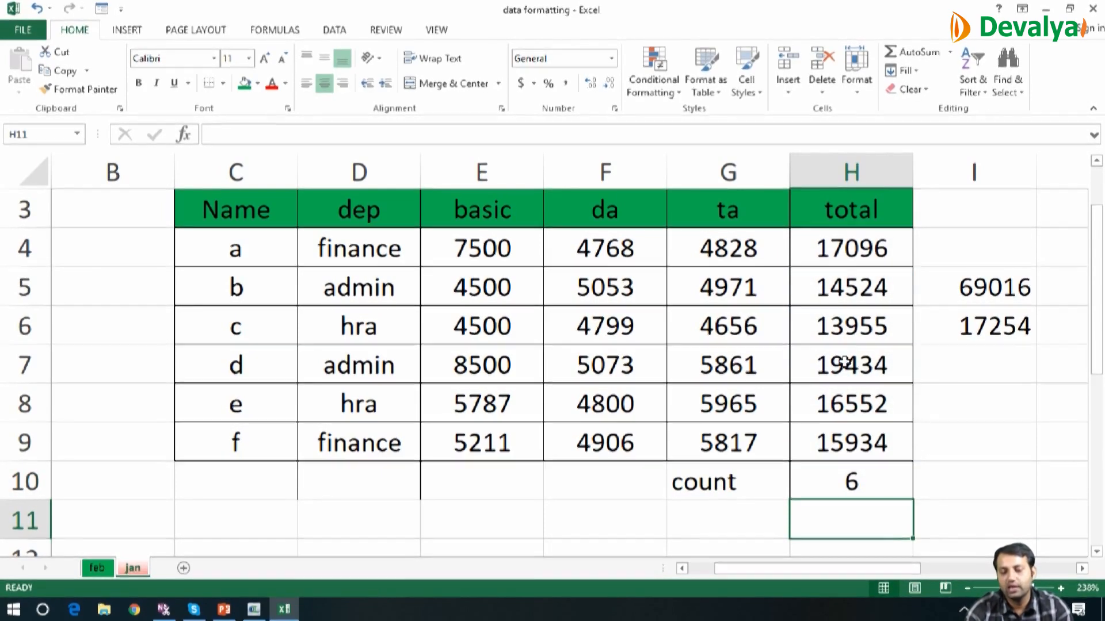
Delete the totals of employees b and d in cells H5 and H7.
click(844, 291)
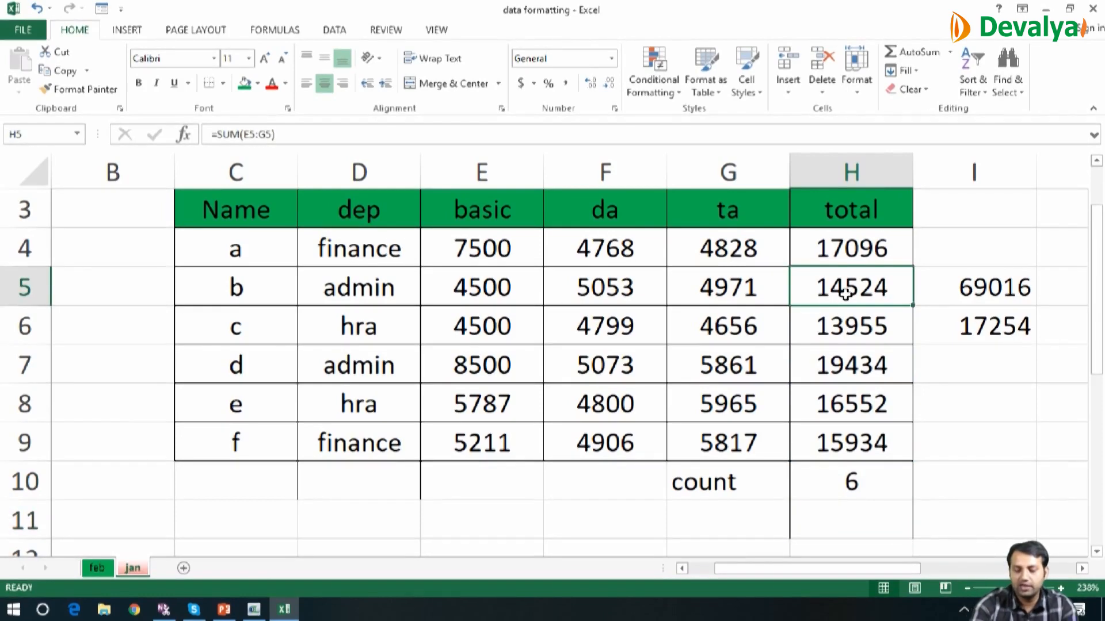
key(Delete)
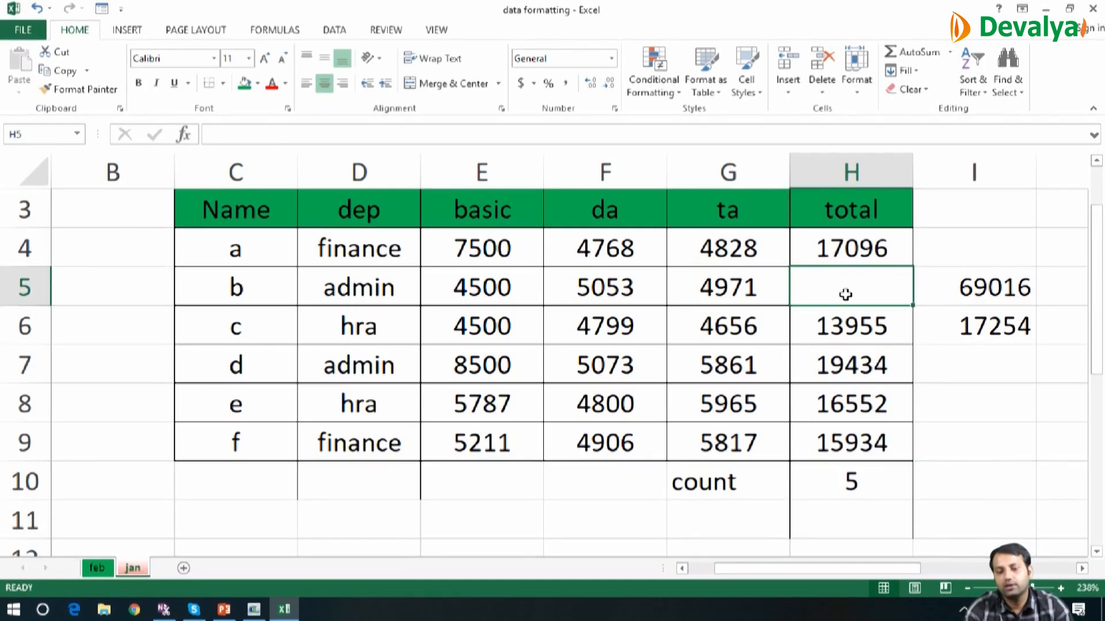
click(845, 365)
key(Delete)
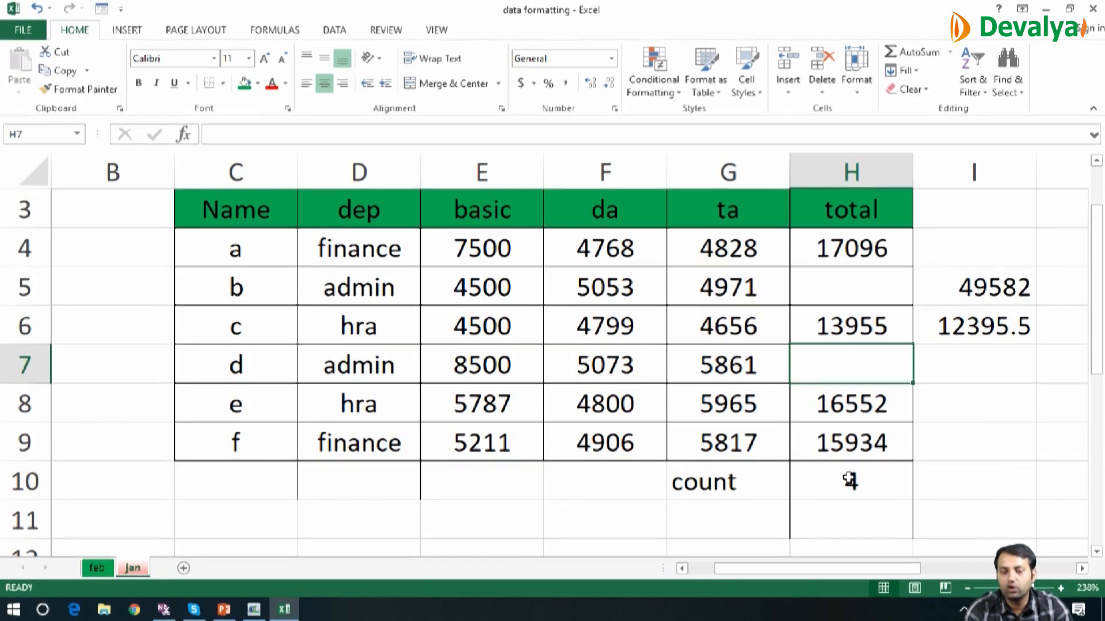
Enter a person's first name as text in the emptied total cell H5.
click(852, 292)
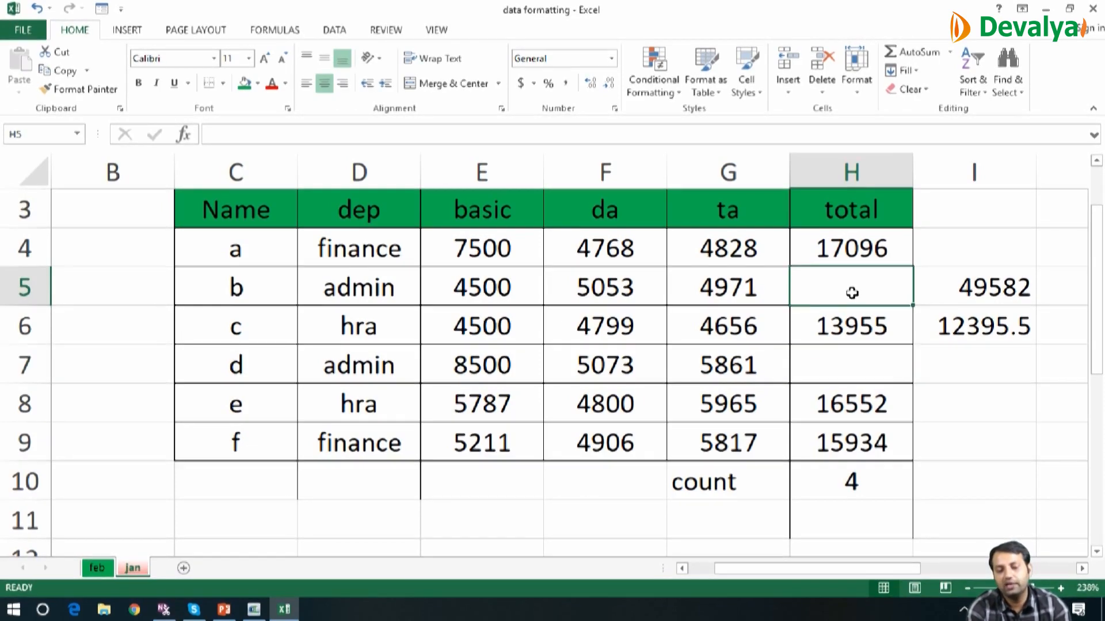
text(lalit)
key(Return)
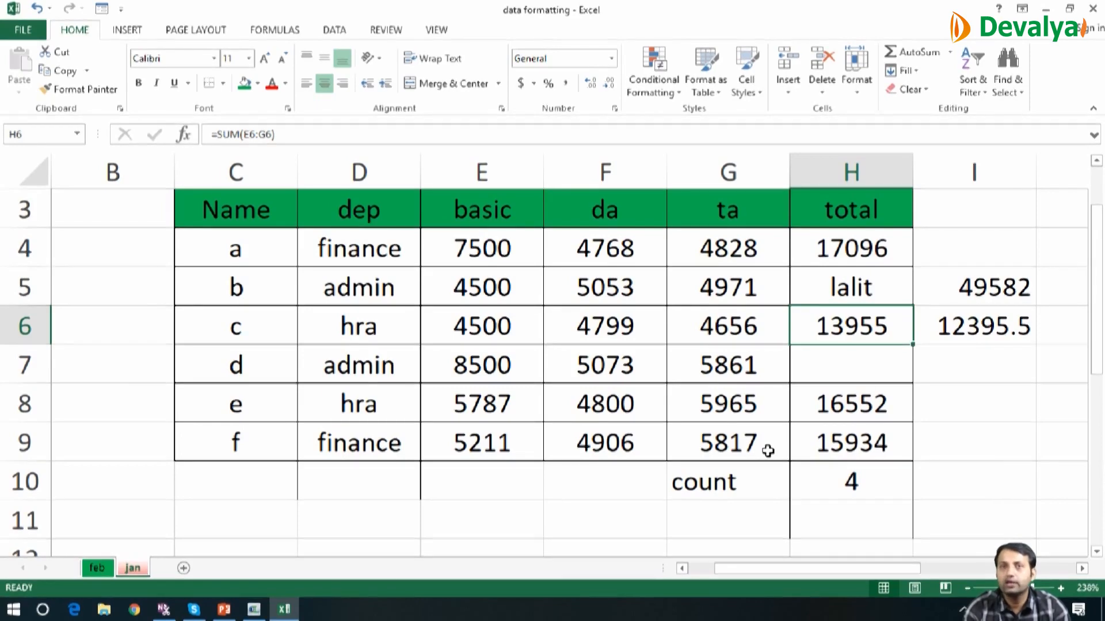
Enter the label "countblank" in cell G11 beneath the count label.
click(723, 523)
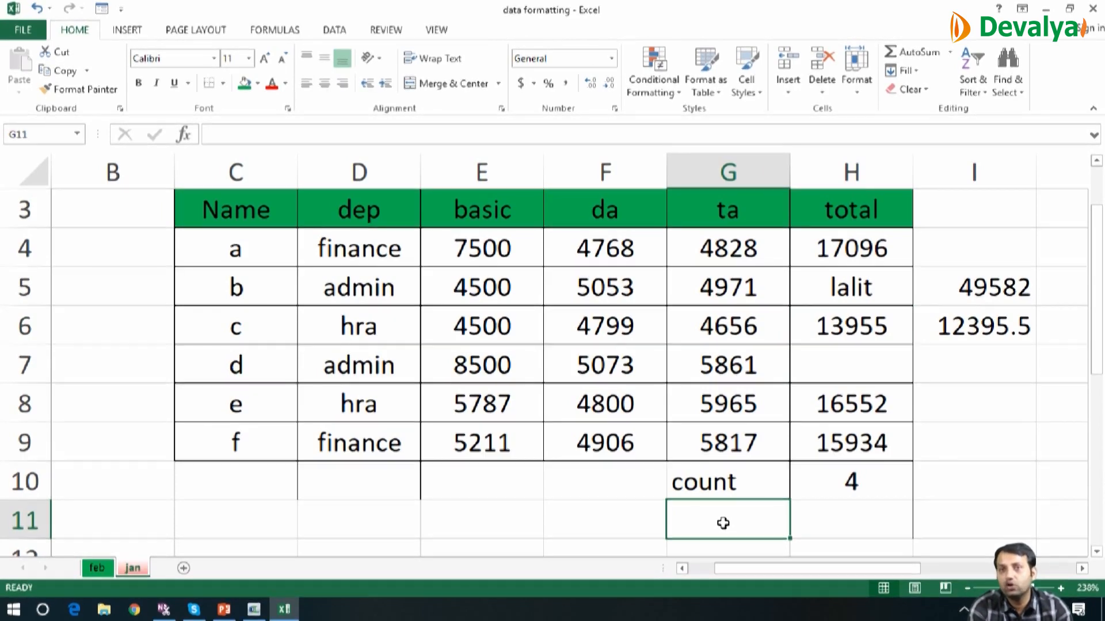
text(countblank)
key(Tab)
Enter a COUNTBLANK formula in H11 over the total cells H4:H9.
text(=)
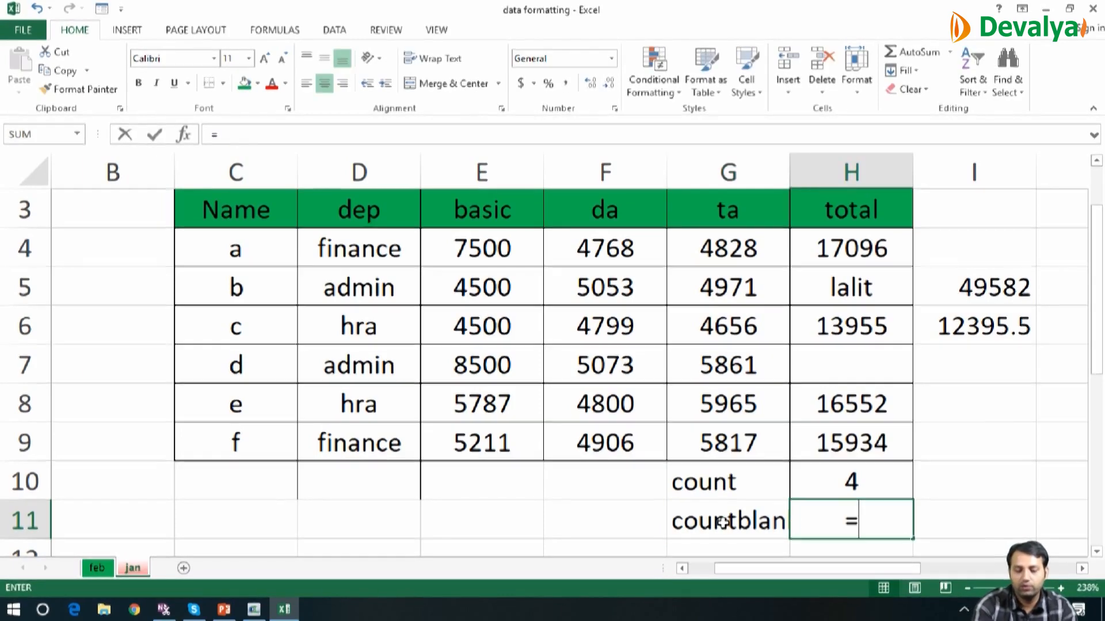
text(countbl)
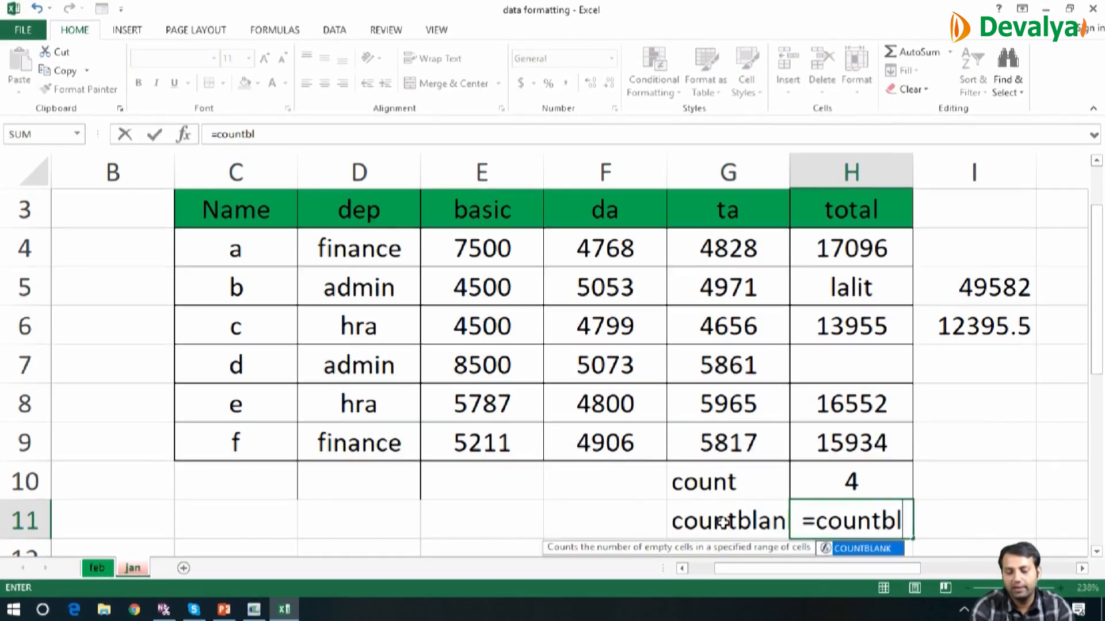
key(Tab)
drag(851, 244, 851, 403)
key(shift+Down)
text())
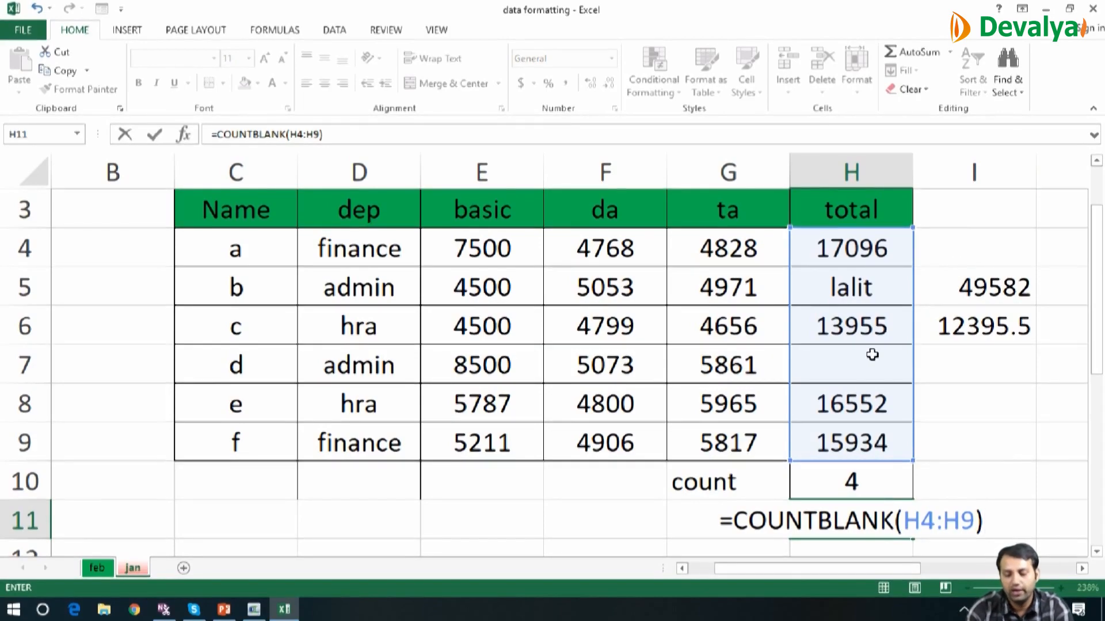
key(Return)
Check the number, text and blank cells in H4:H9 against the COUNT and COUNTBLANK results.
key(Up)
key(Up)
key(Up)
key(Up)
key(Up)
key(Up)
key(Up)
key(Up)
key(Up)
key(Up)
key(Up)
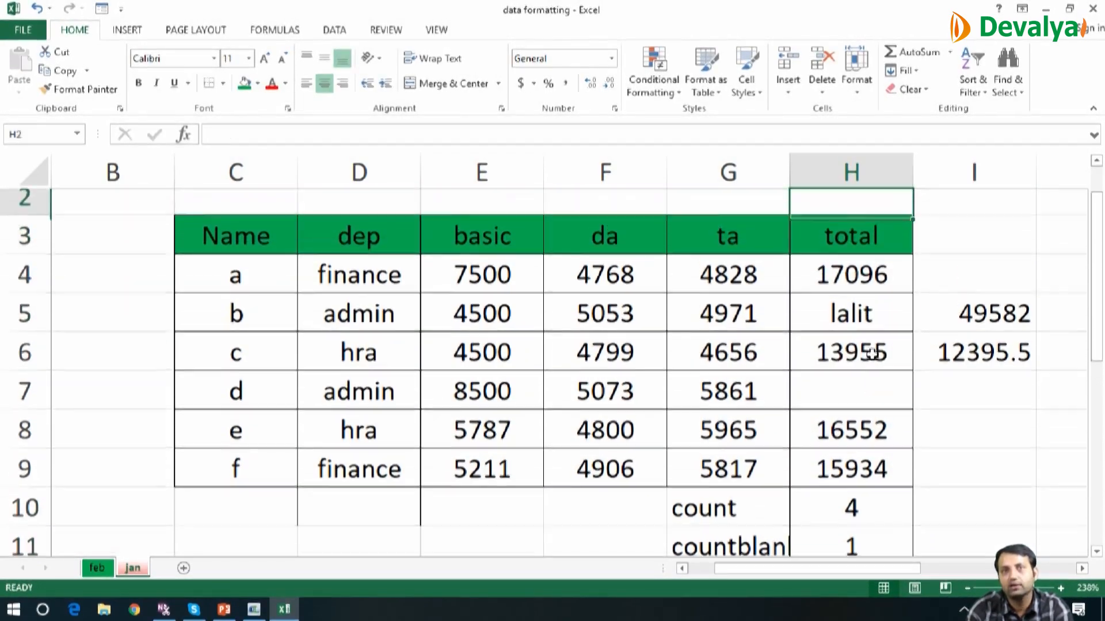
key(Down)
key(Down)
key(Down)
key(Down)
key(Down)
key(Down)
key(Down)
key(Down)
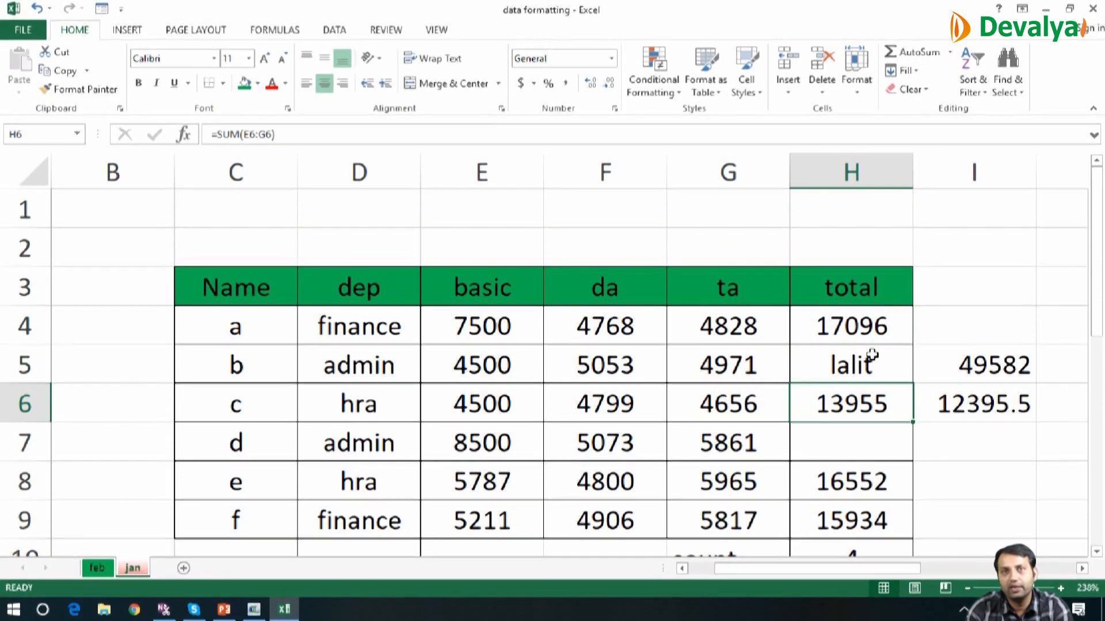
key(Down)
key(Down)
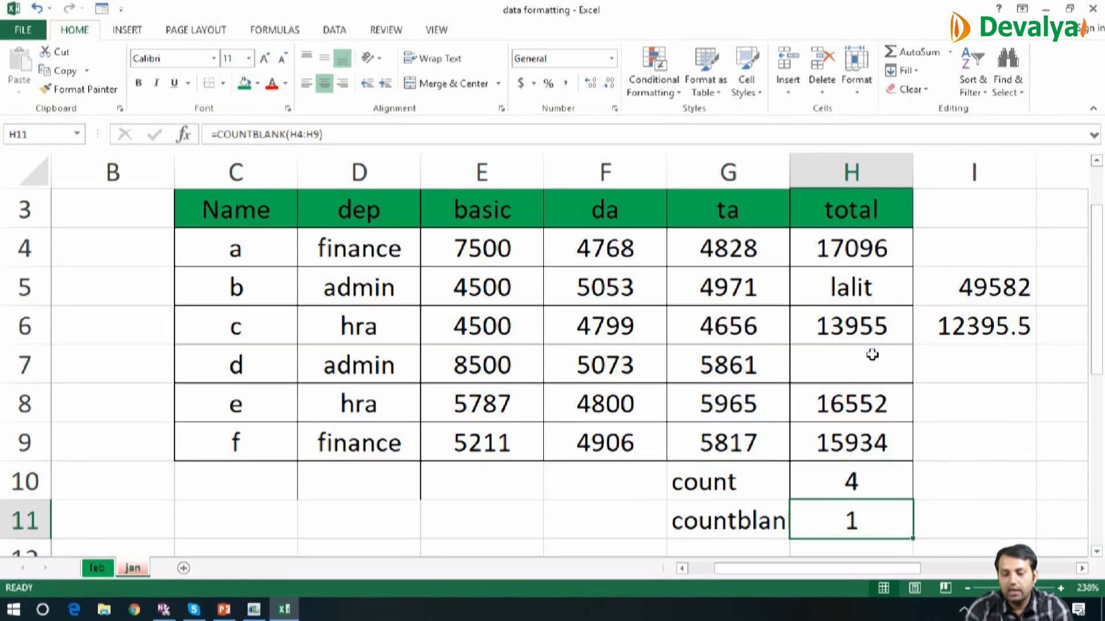
key(Right)
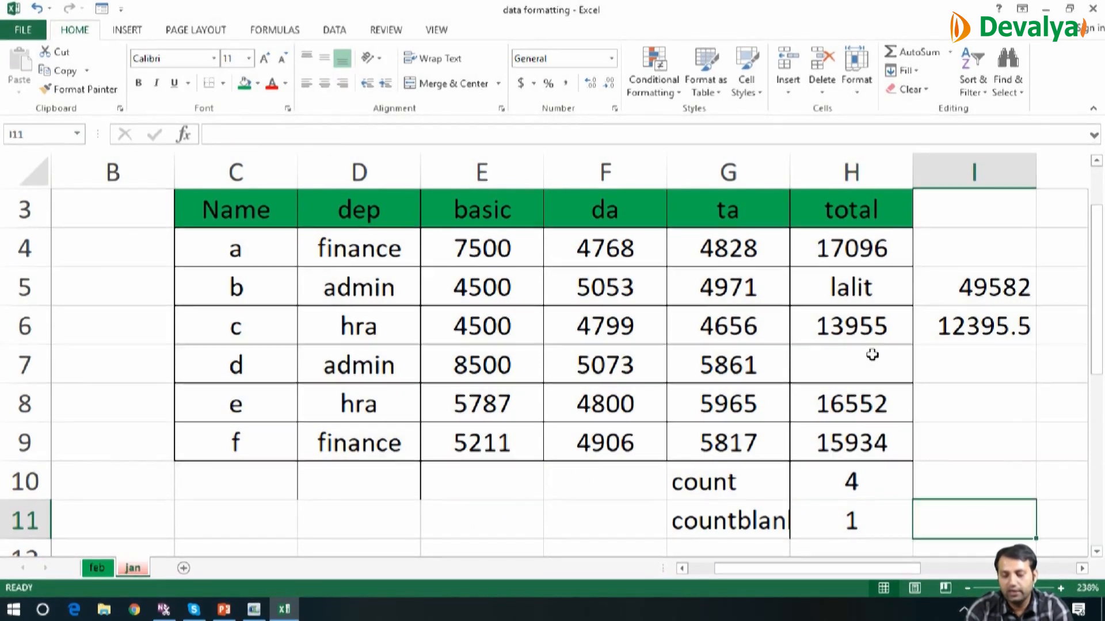
key(Up)
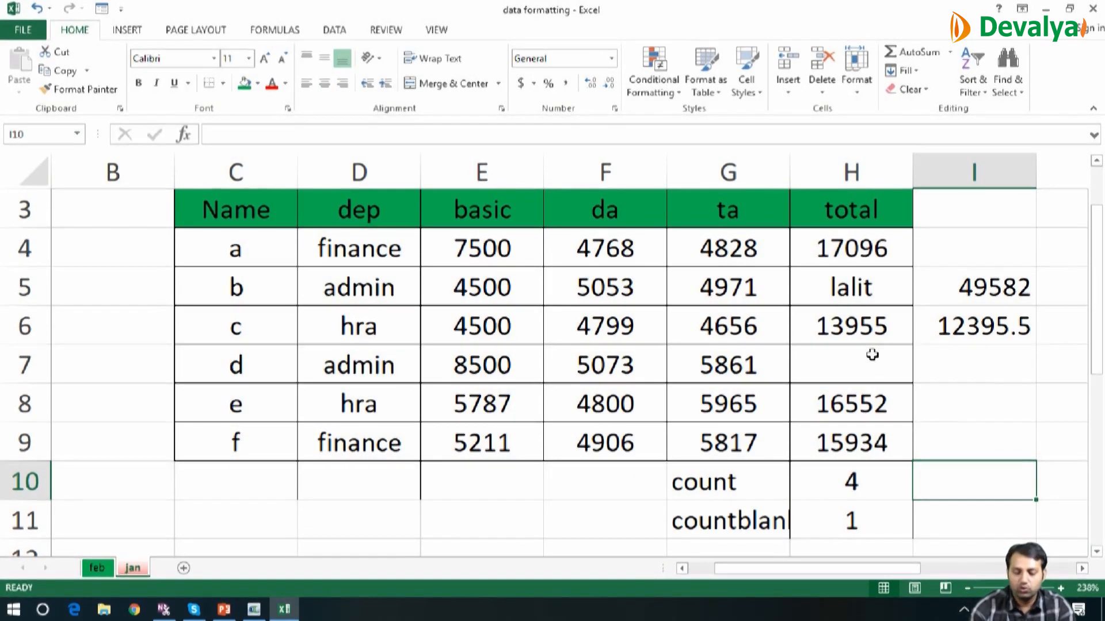
key(Up)
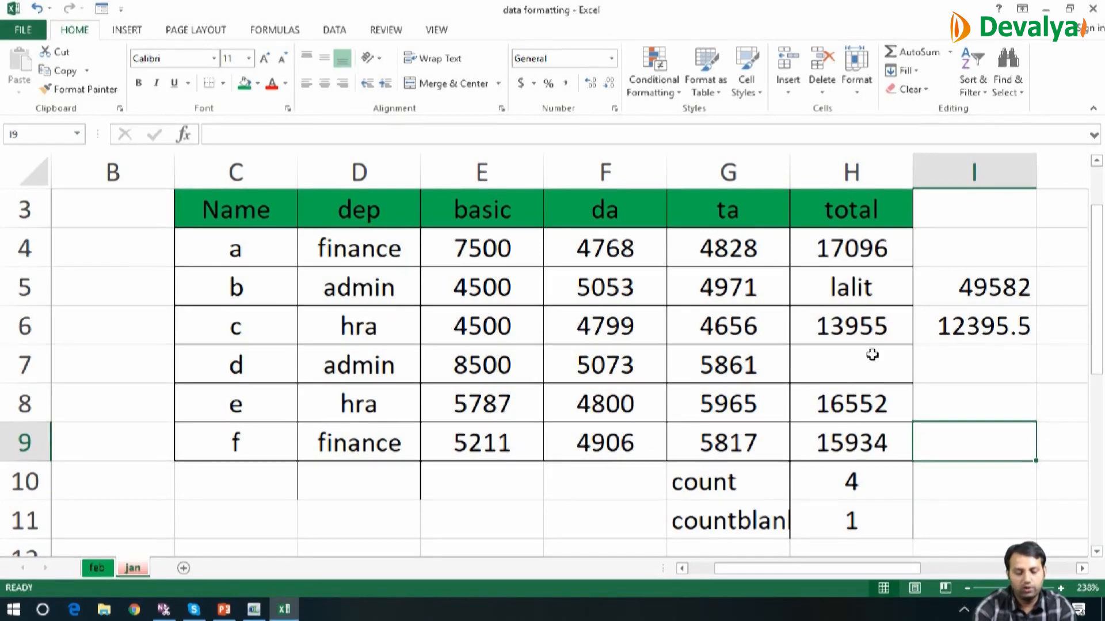
Enter the label "counta" in I9 and a COUNTA formula over the total cells H4:H9 in I10.
text(counta)
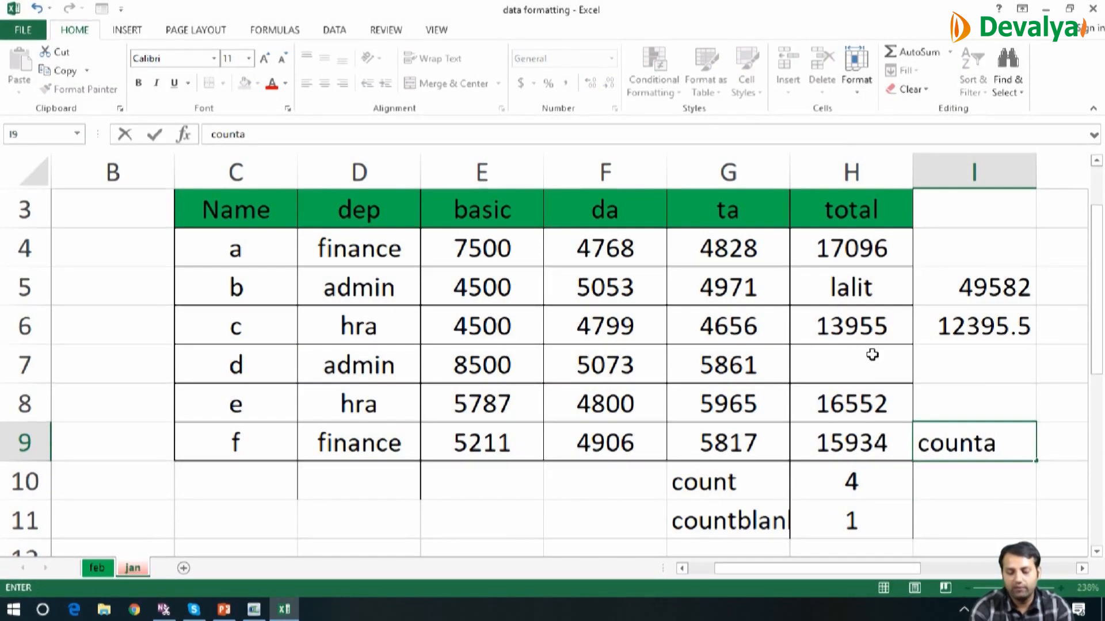
key(Return)
text(=cou)
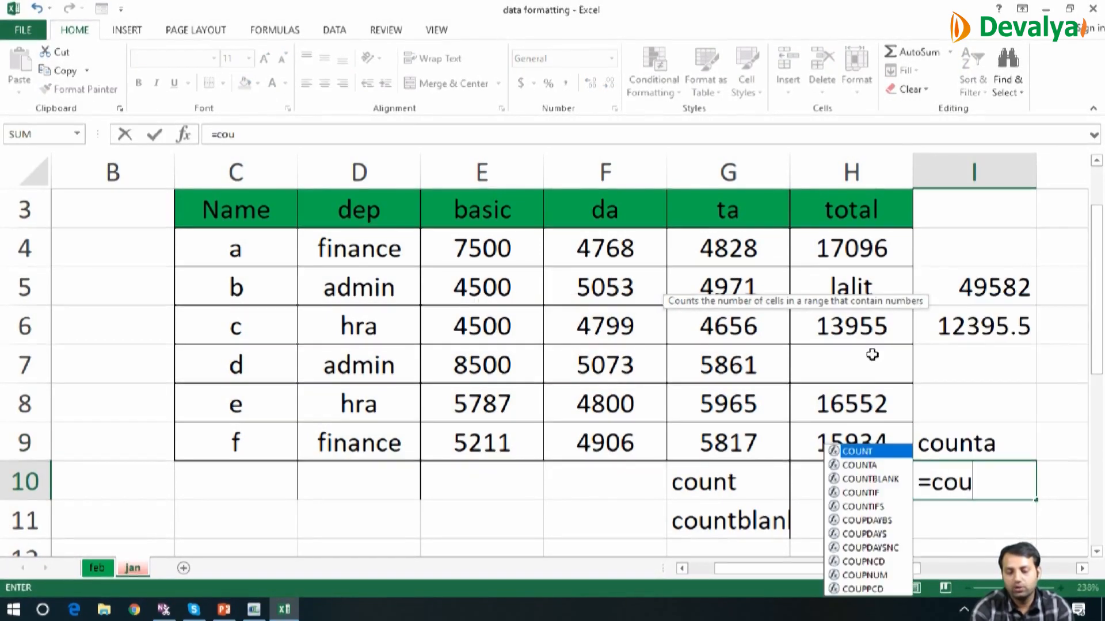
text(nta()
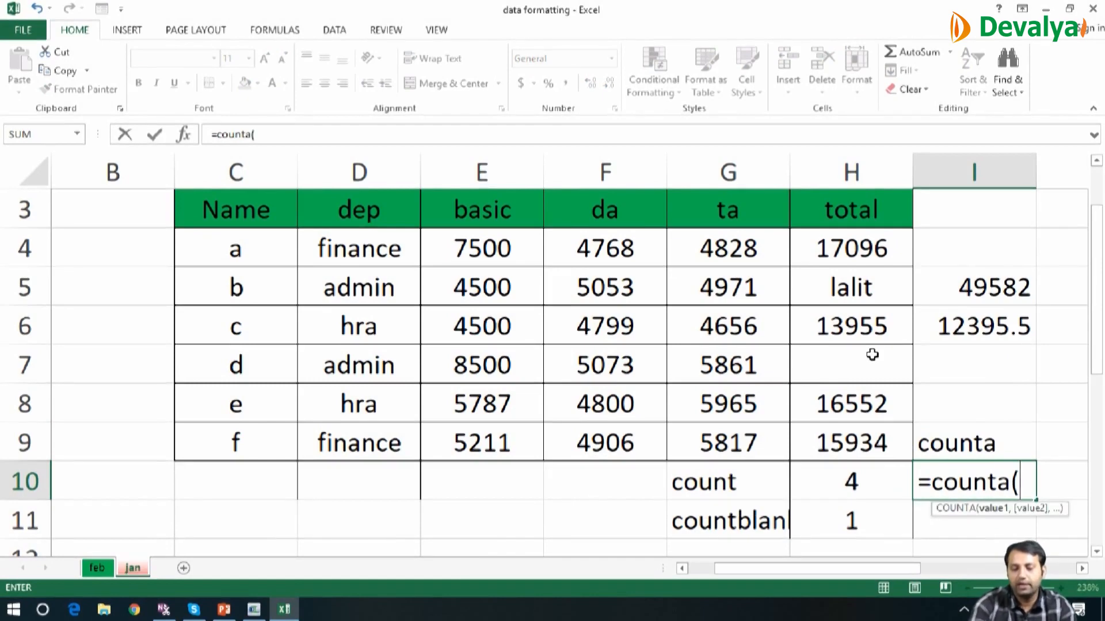
drag(861, 249, 858, 284)
key(shift+Down)
key(shift+Down)
key(shift+Down)
key(shift+Down)
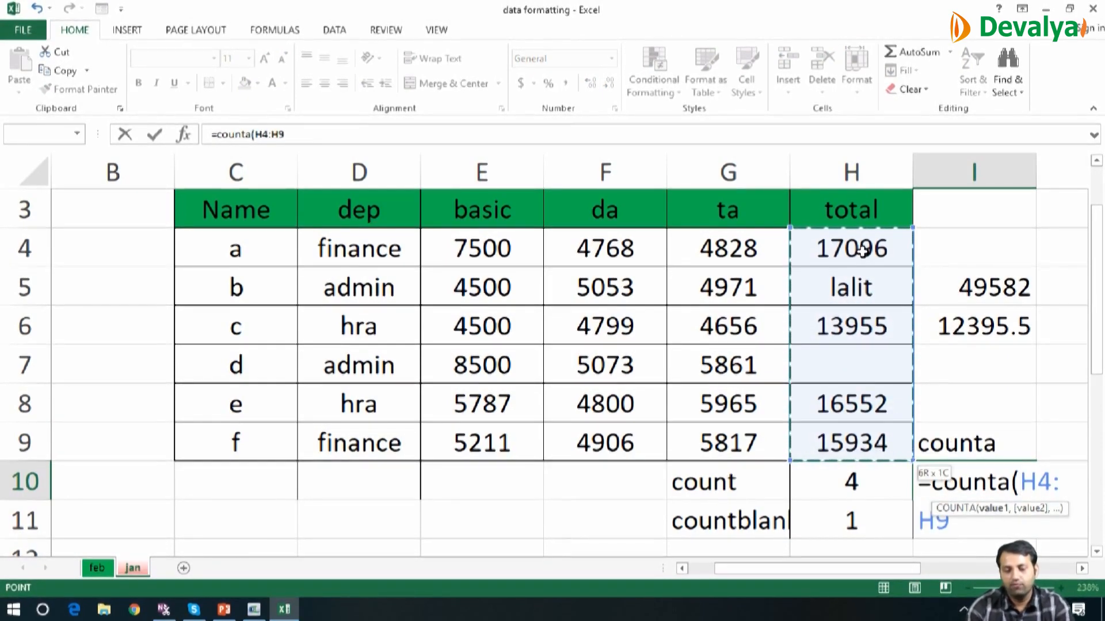
key(Return)
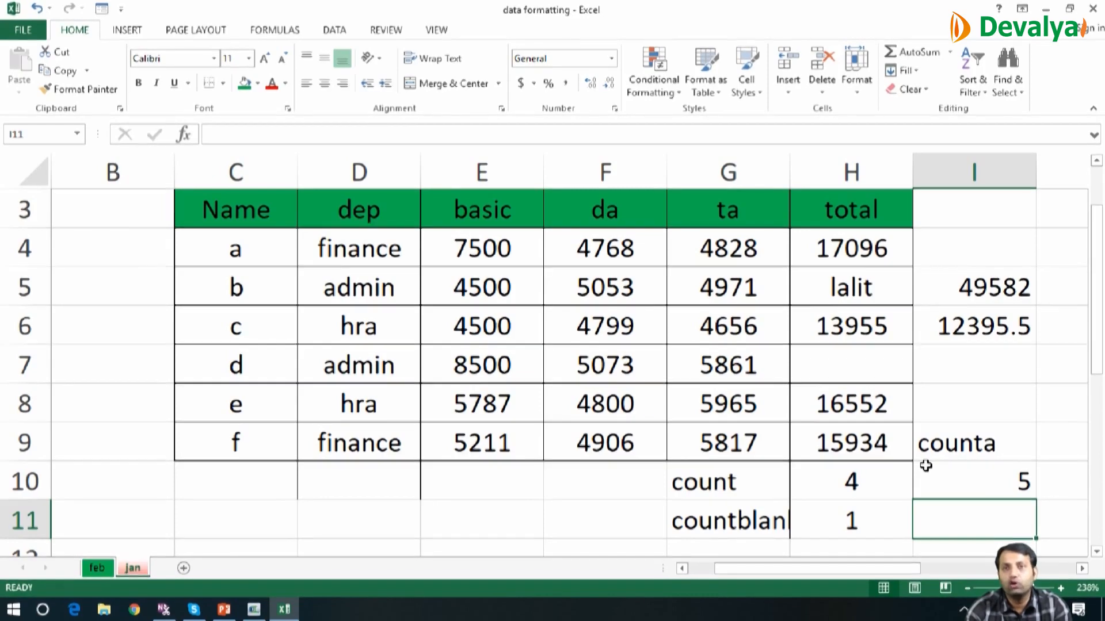
Count the text entries in the totals by entering =COUNTA(H4:H9)-COUNT(H4:H9) in cell I11.
text(=)
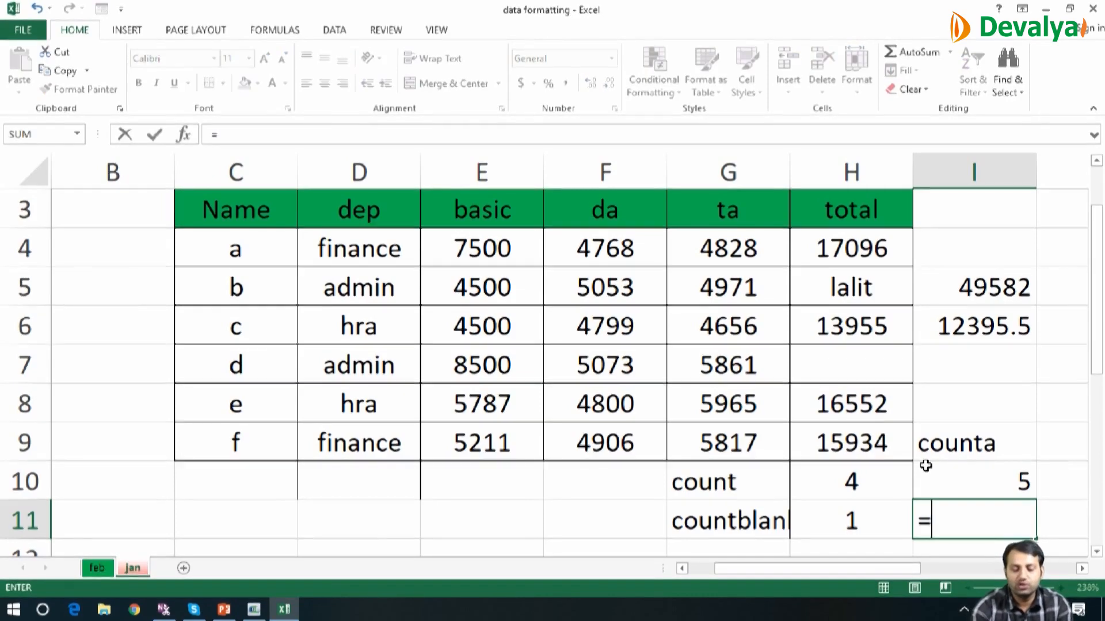
text(count)
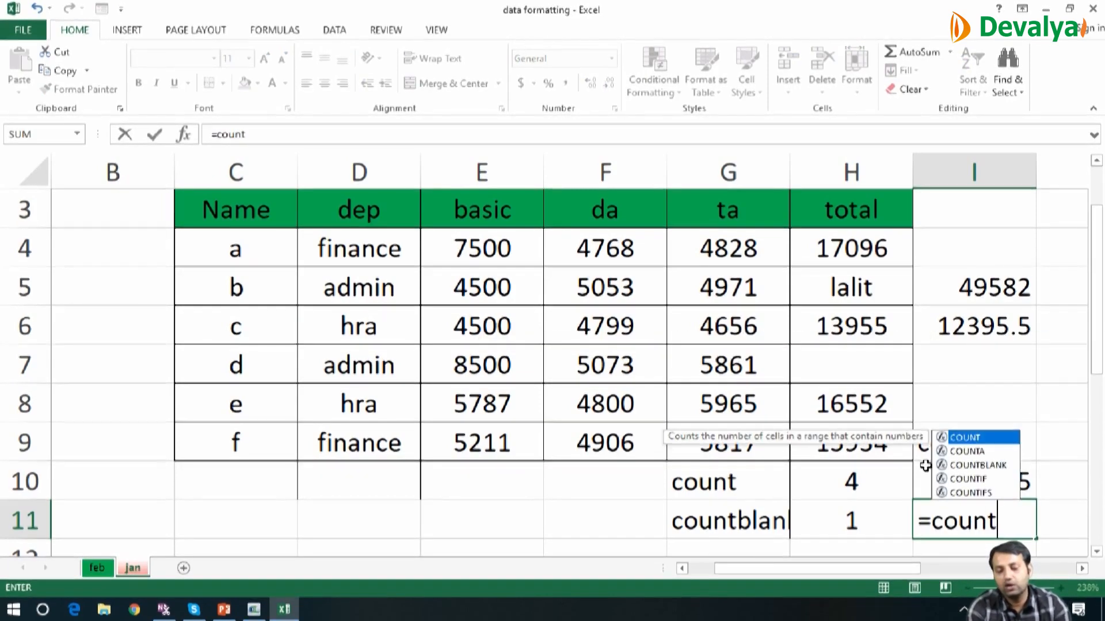
text(a()
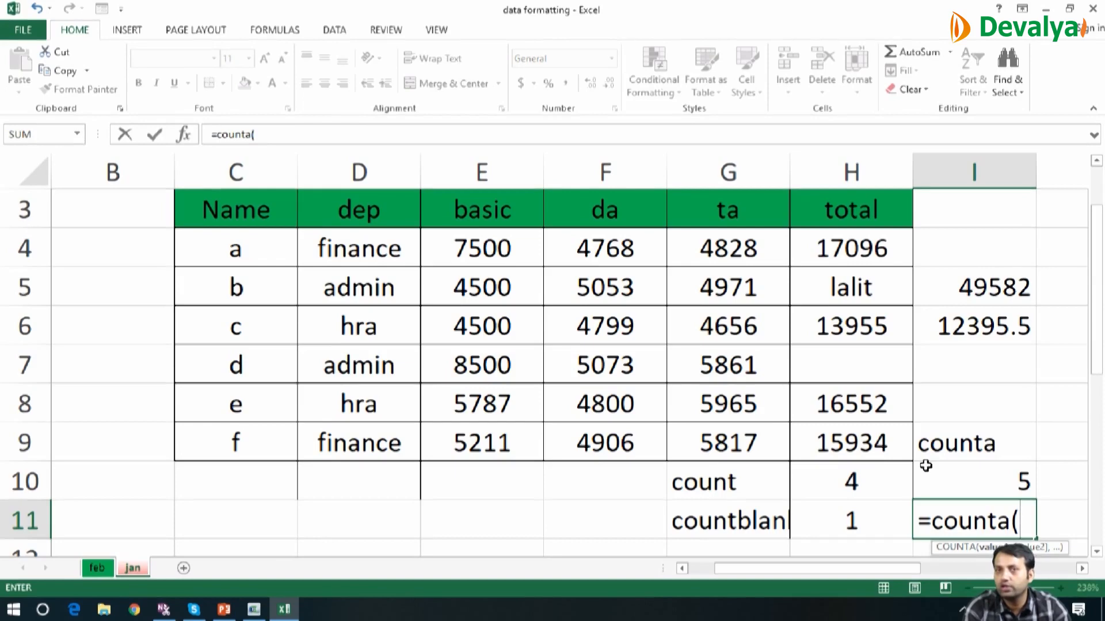
drag(866, 253, 857, 403)
key(shift+Down)
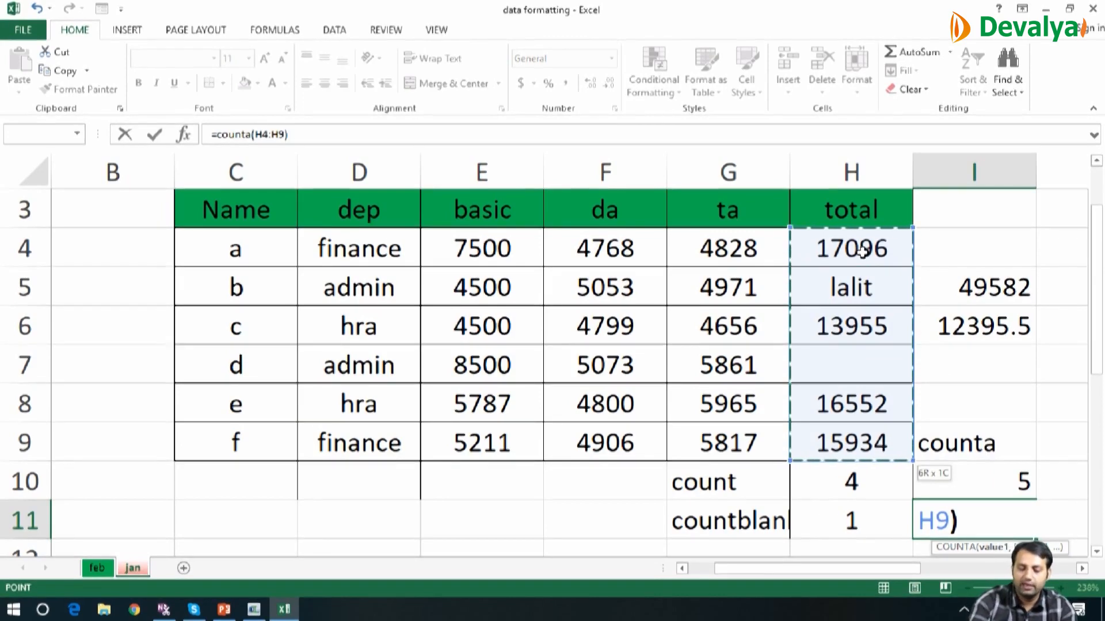
text()-count)
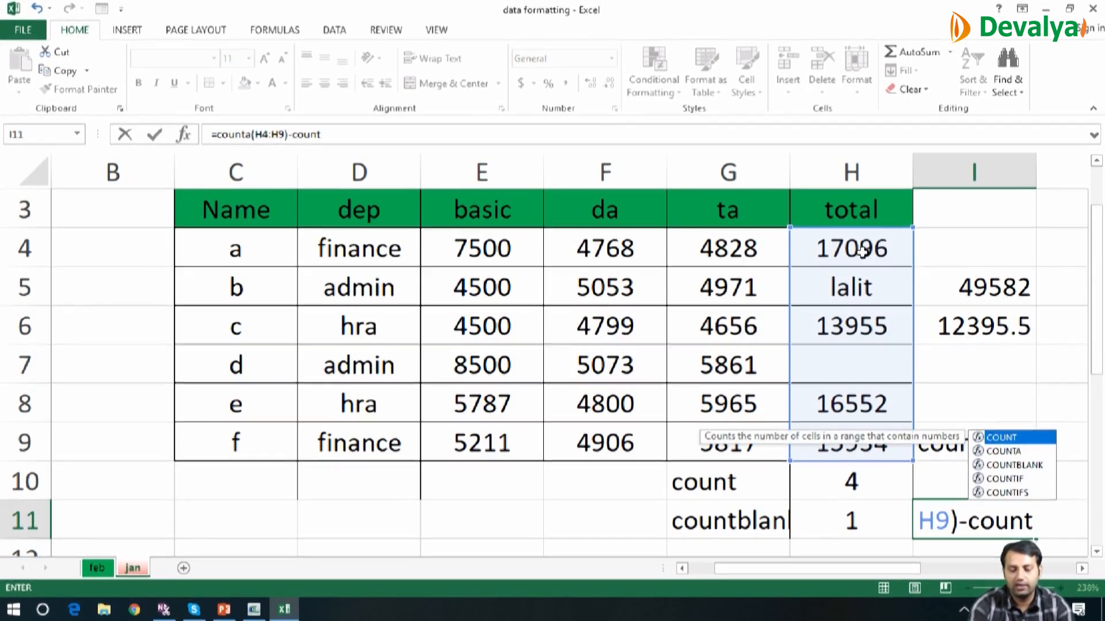
text(()
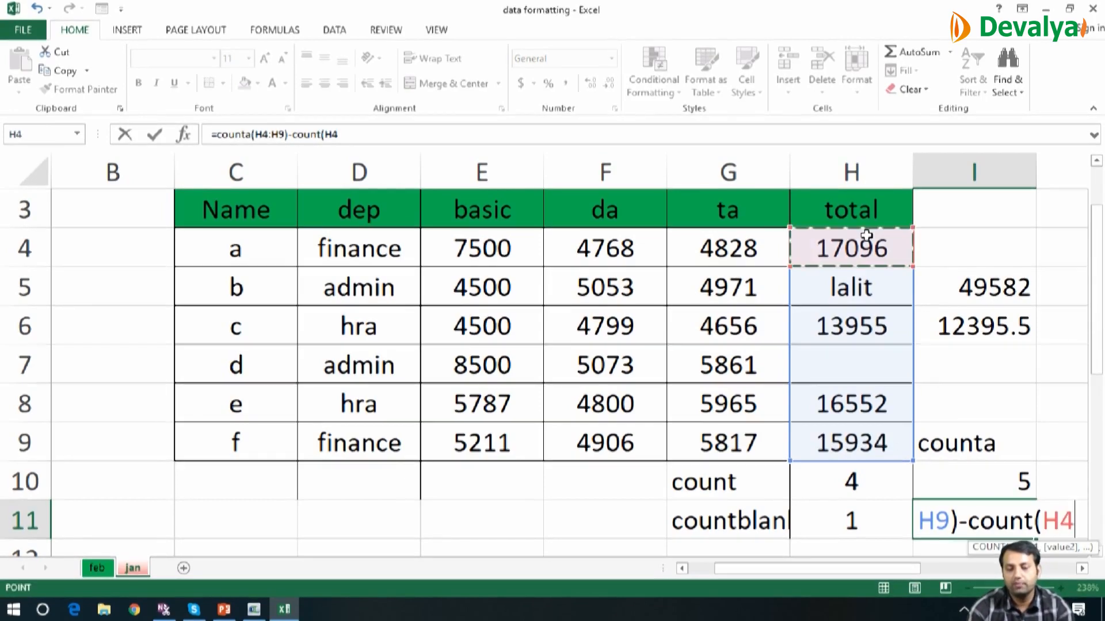
drag(866, 236, 863, 285)
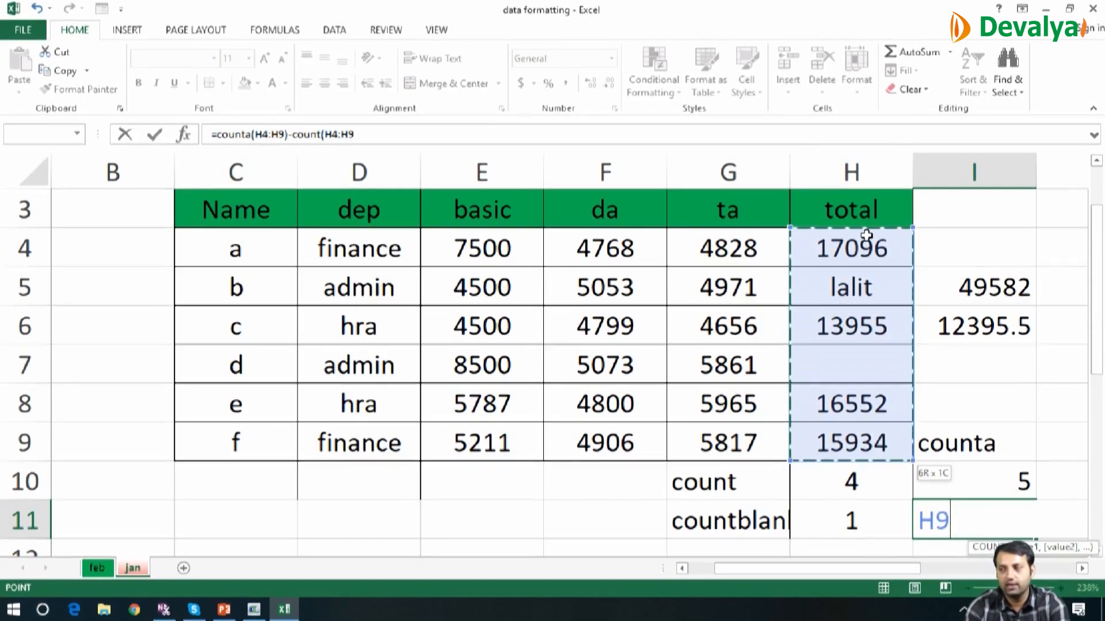
text())
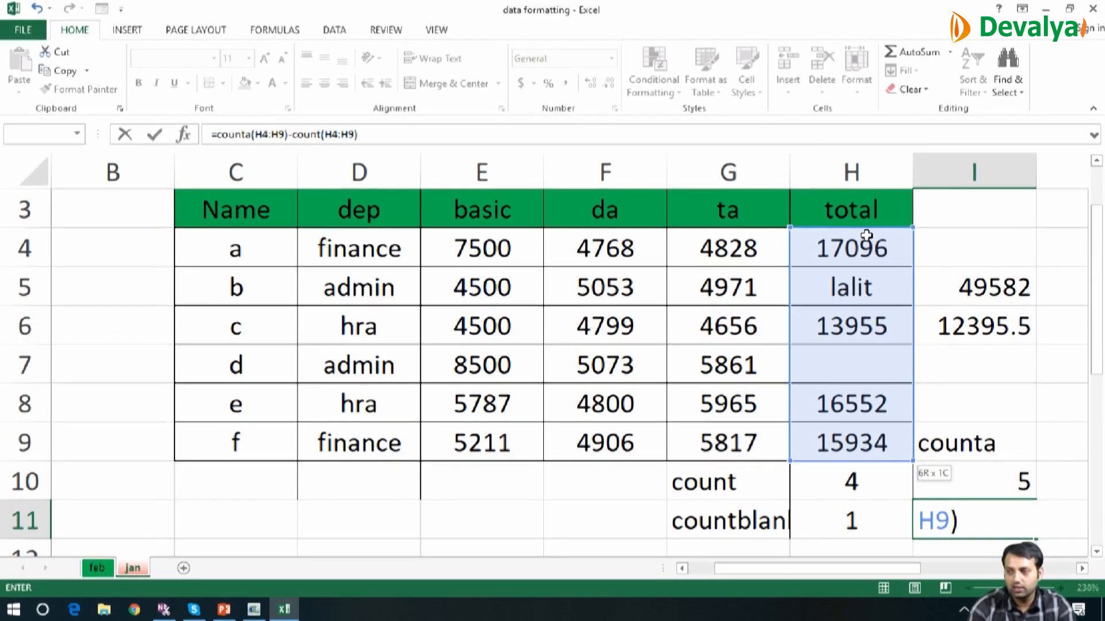
key(Return)
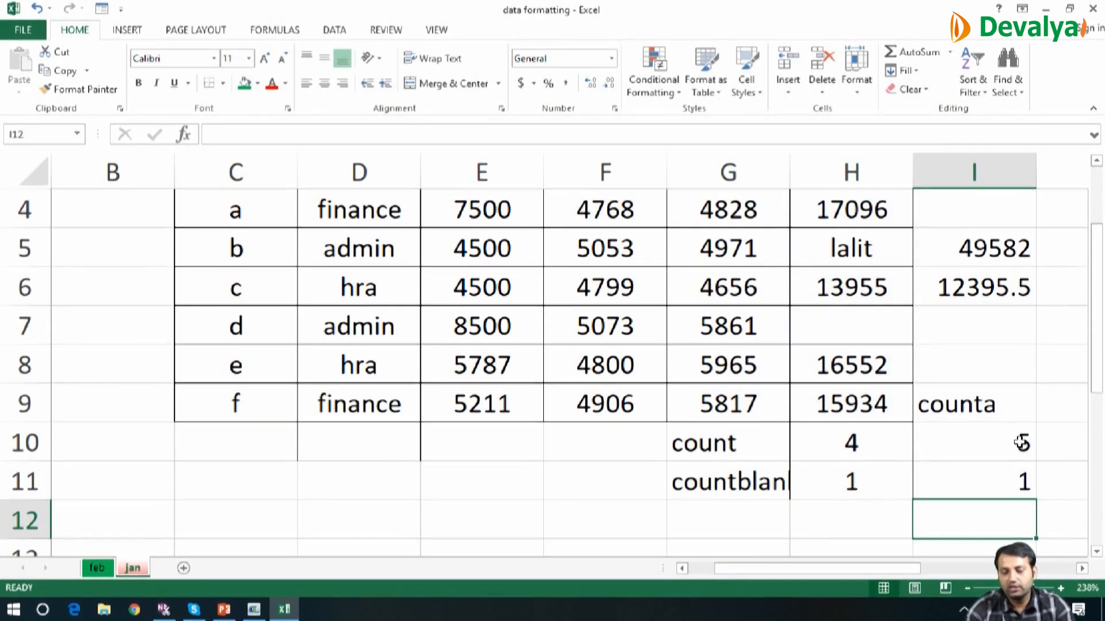
Examine the total column entries and the COUNTA minus COUNT formula in I11.
key(Up)
key(Up)
key(Up)
key(Up)
key(Up)
key(Up)
key(Up)
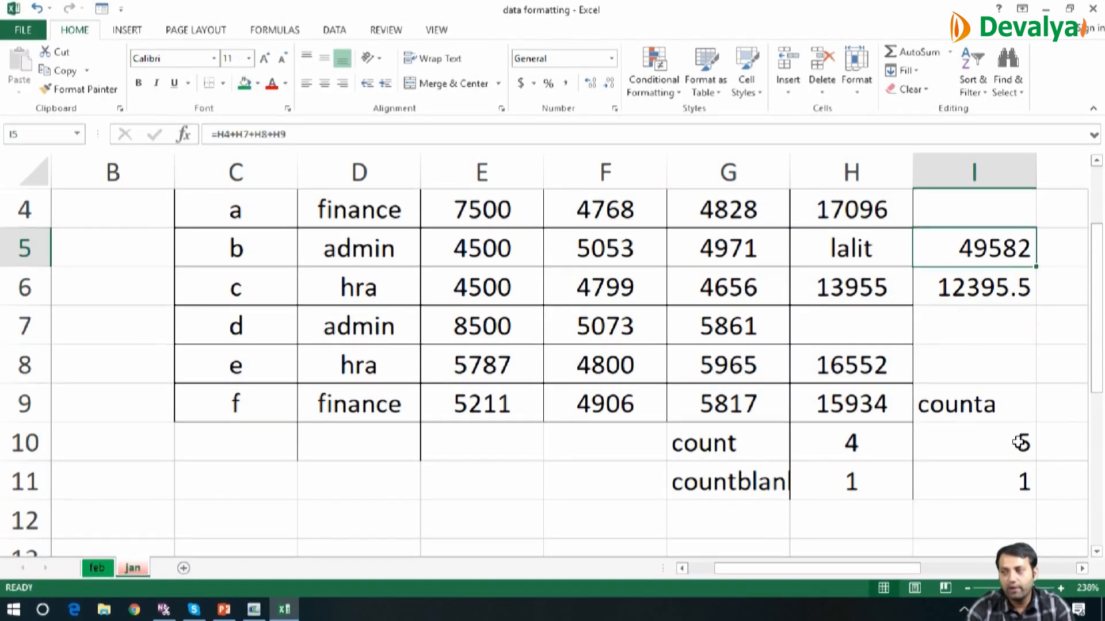
key(Up)
key(Up)
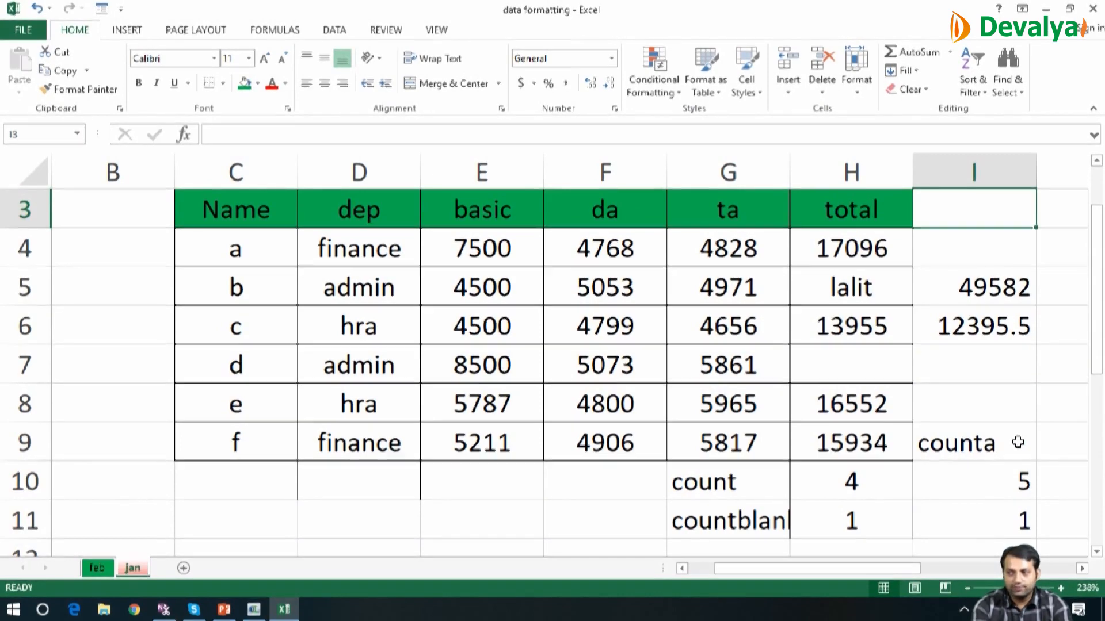
click(957, 517)
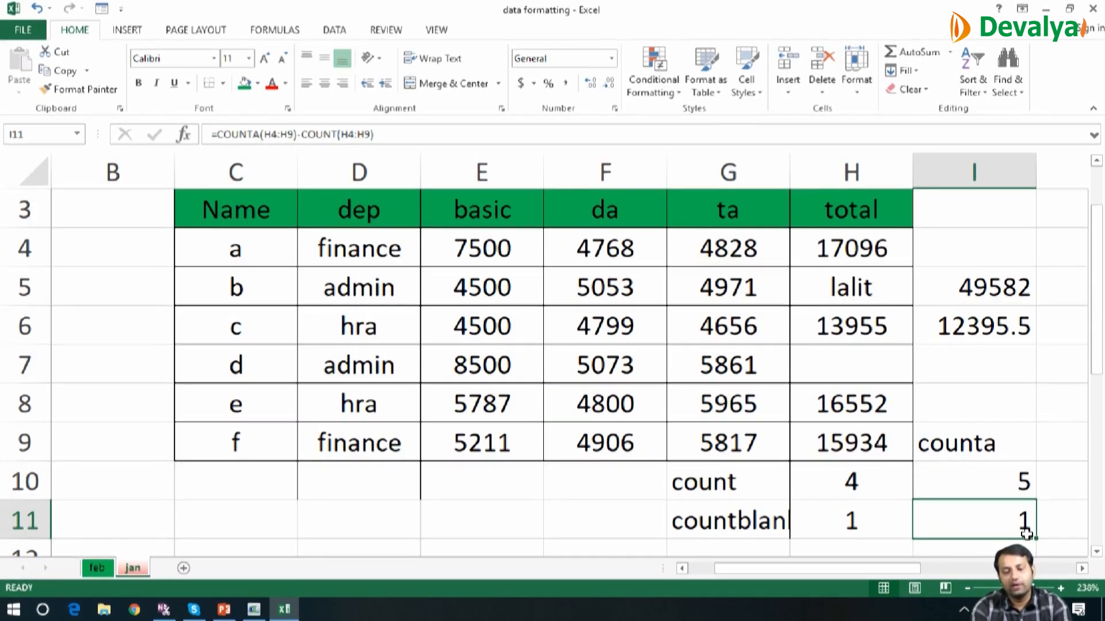
Clear the count labels and results from cells G10:I11 below the table.
click(756, 484)
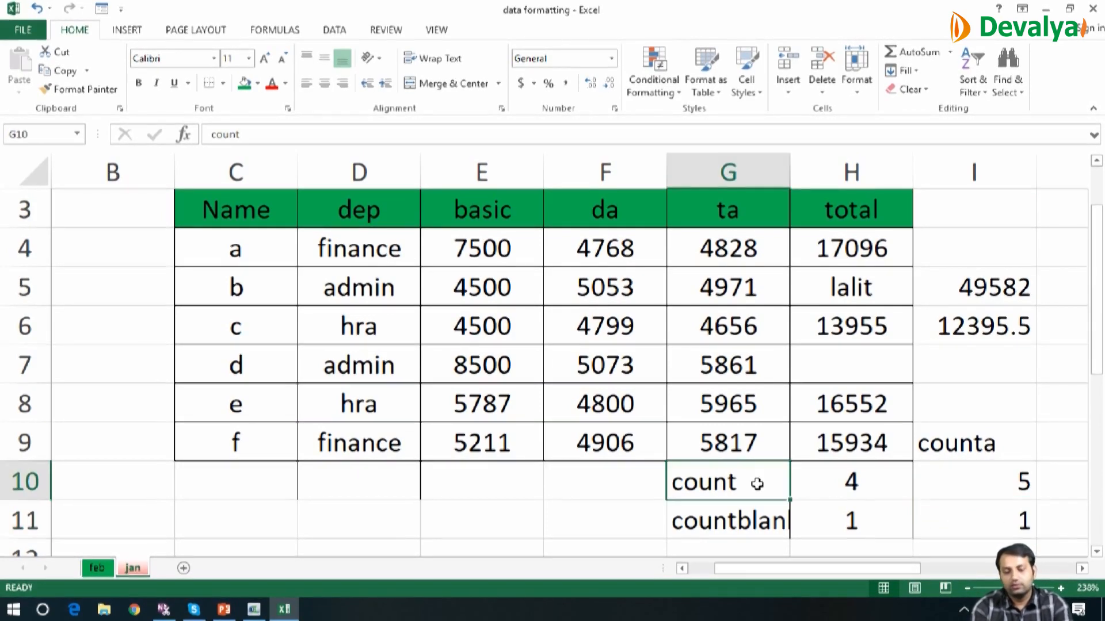
key(shift+Right)
key(shift+Right)
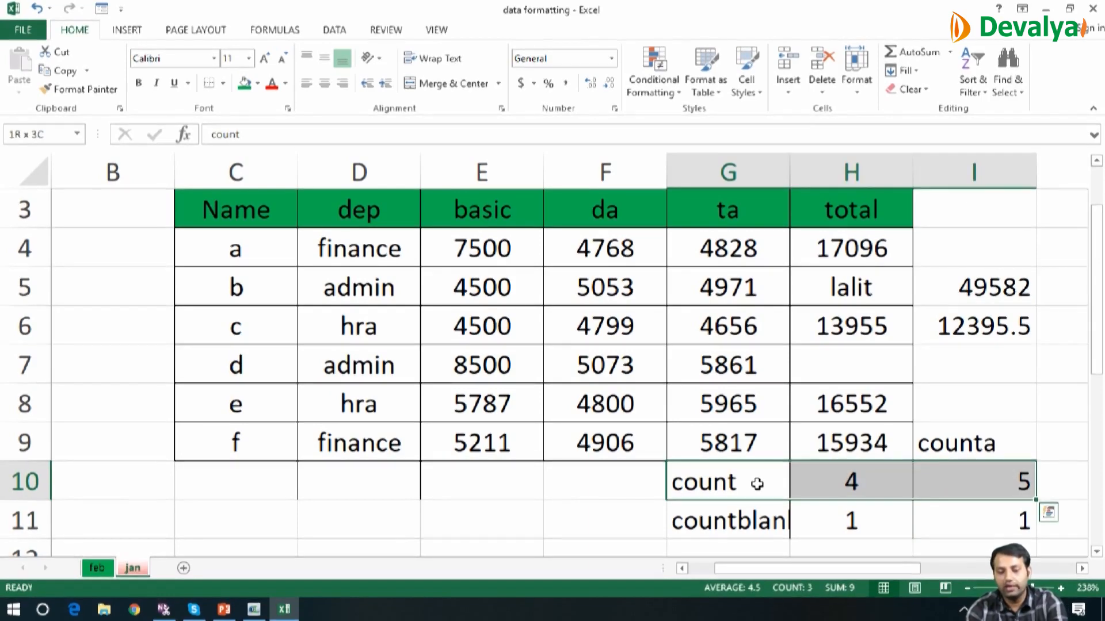
key(shift+Down)
key(Delete)
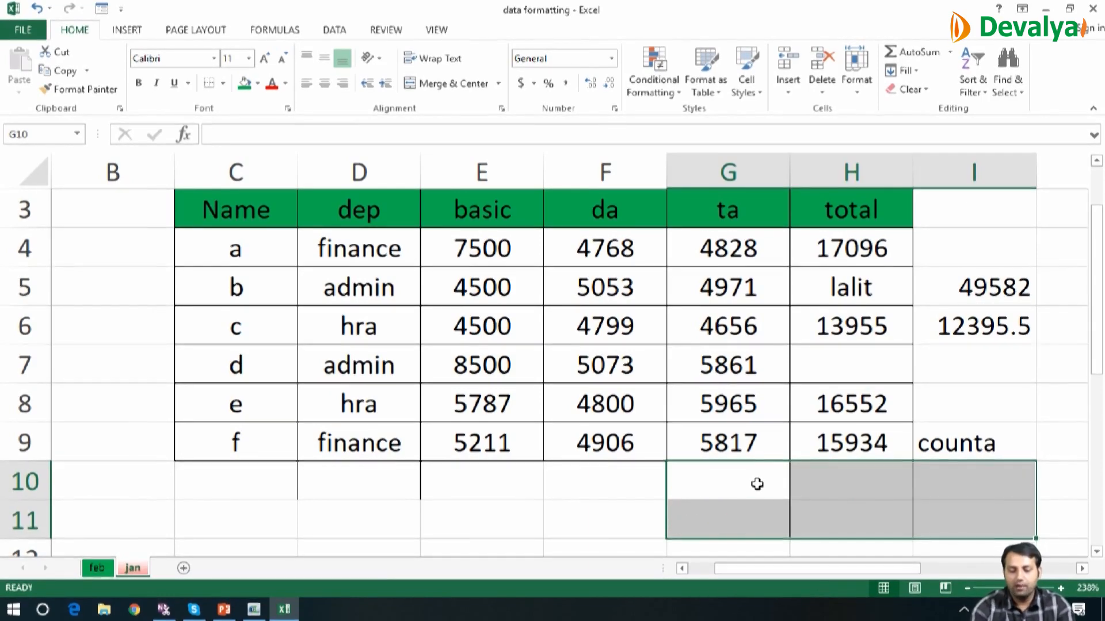
click(757, 485)
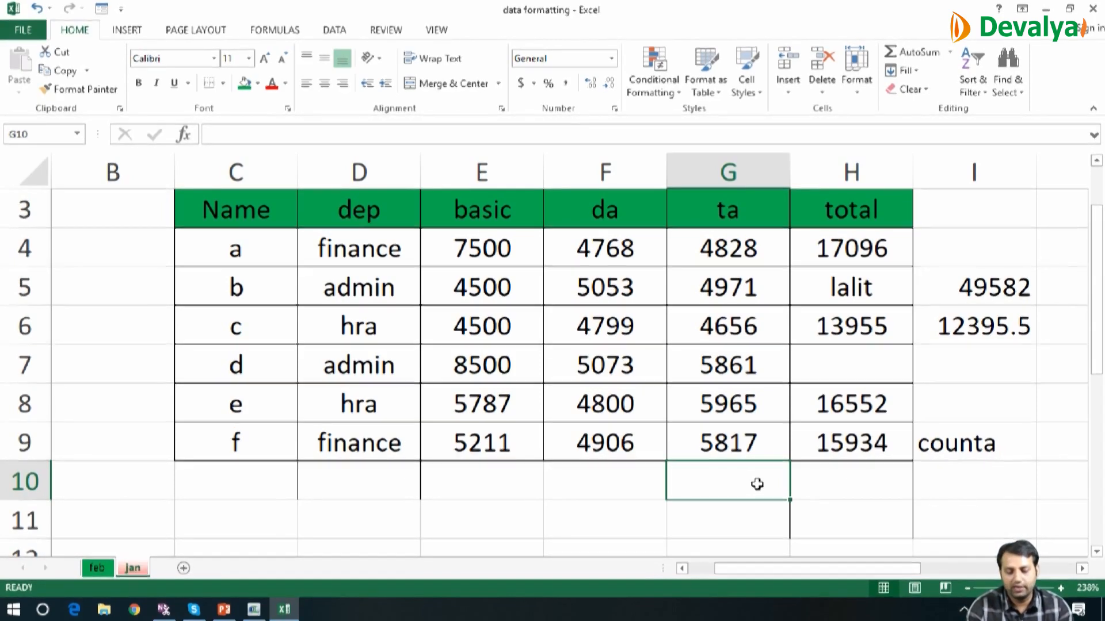
Fill the SUM formula from H4 down through H9 to restore all the row totals.
key(Right)
key(Up)
key(Up)
key(Up)
key(Up)
key(Up)
key(Up)
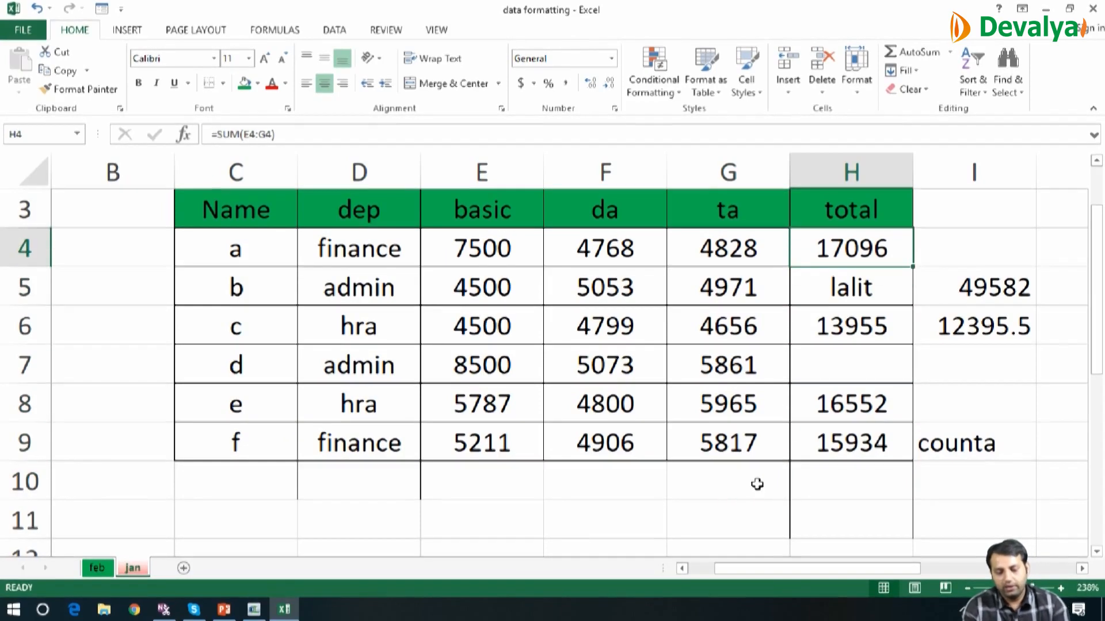
key(shift+Down)
key(shift+Down)
key(shift+Down)
key(shift+Down)
key(shift+Down)
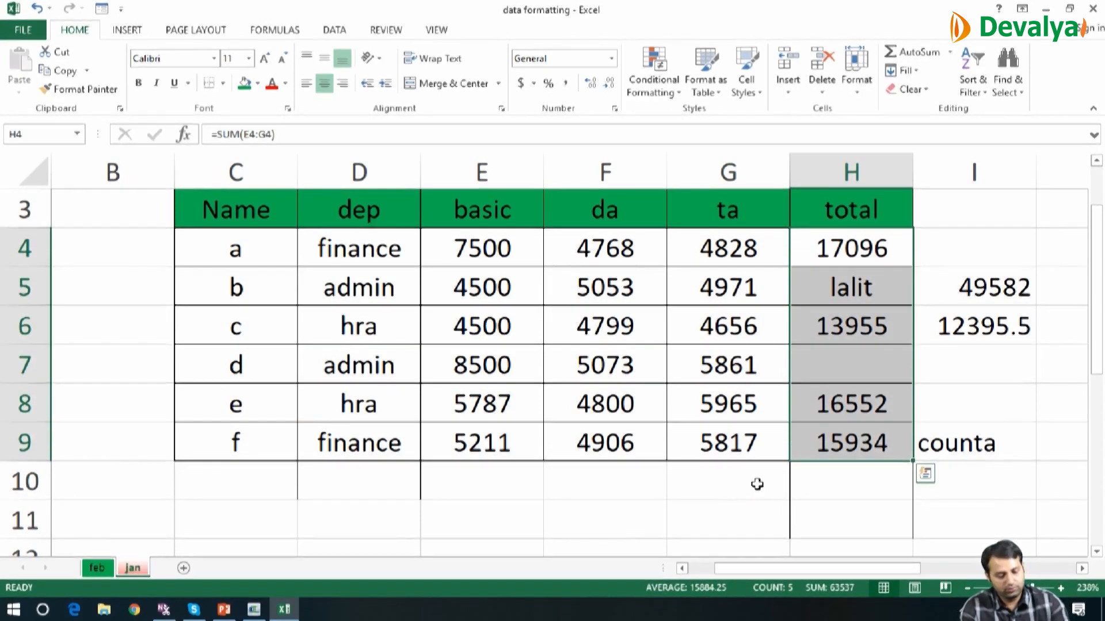
key(ctrl+d)
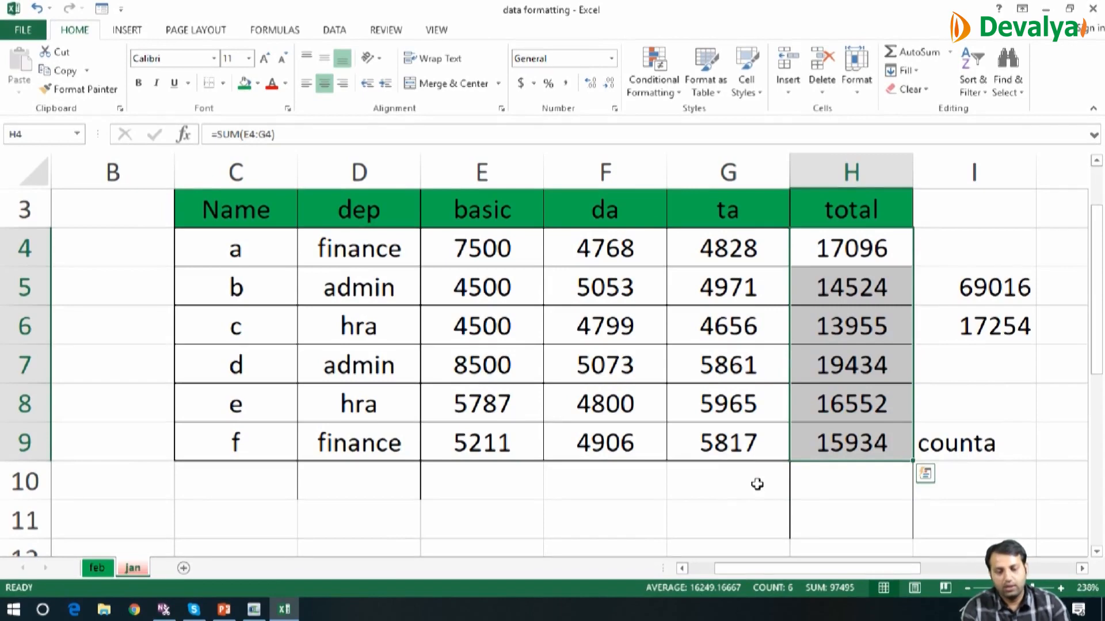
Enter the criterion label ">15000" in cell G10 beneath the ta column.
click(719, 481)
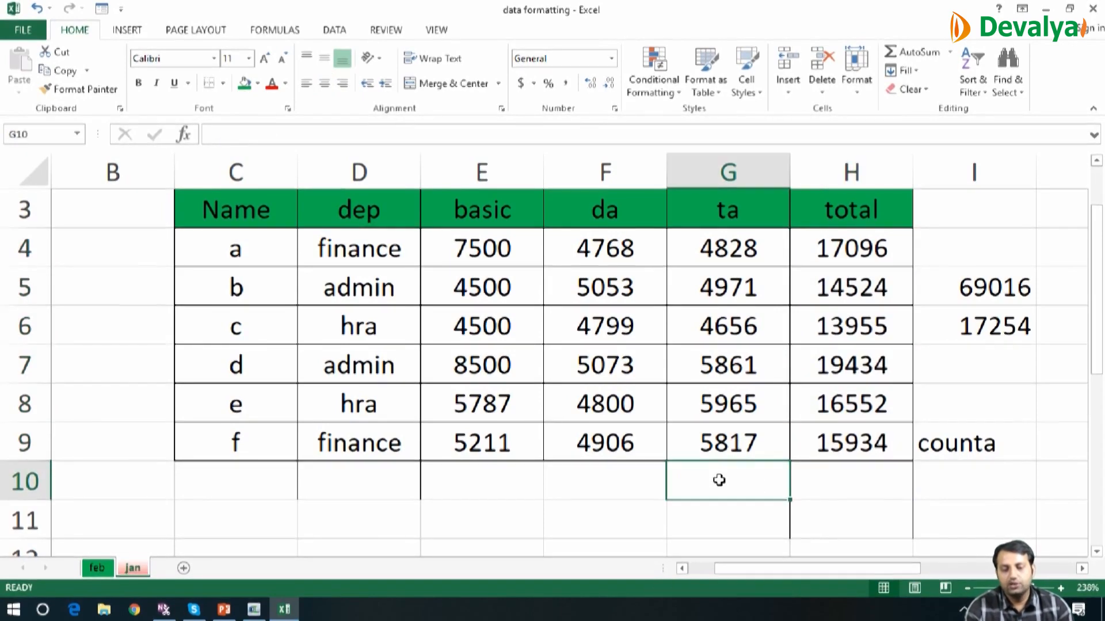
text(>)
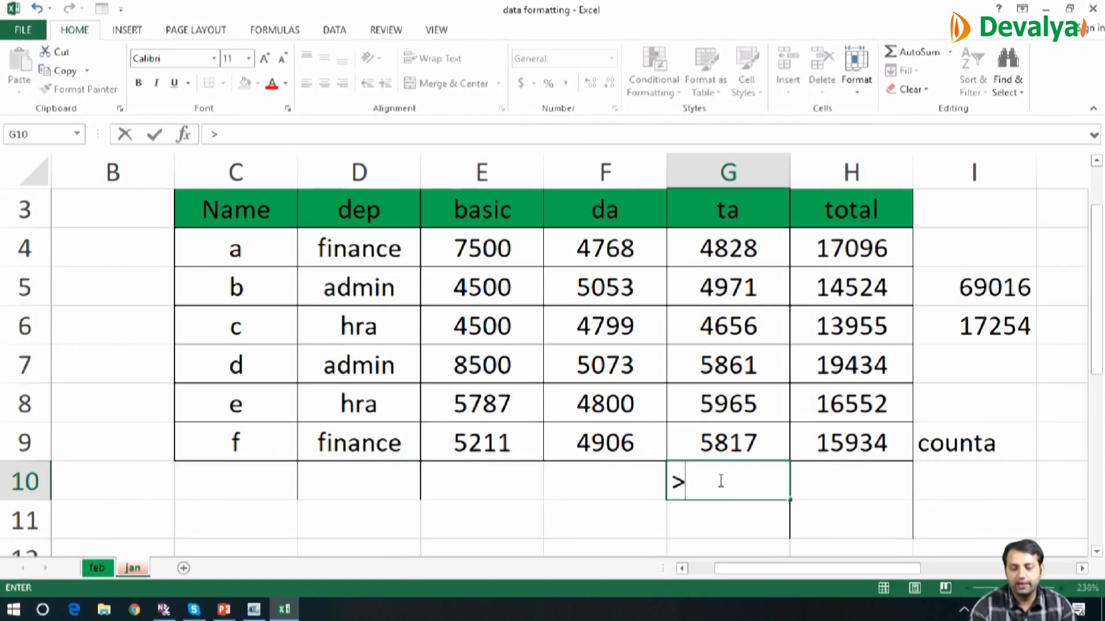
text(15000)
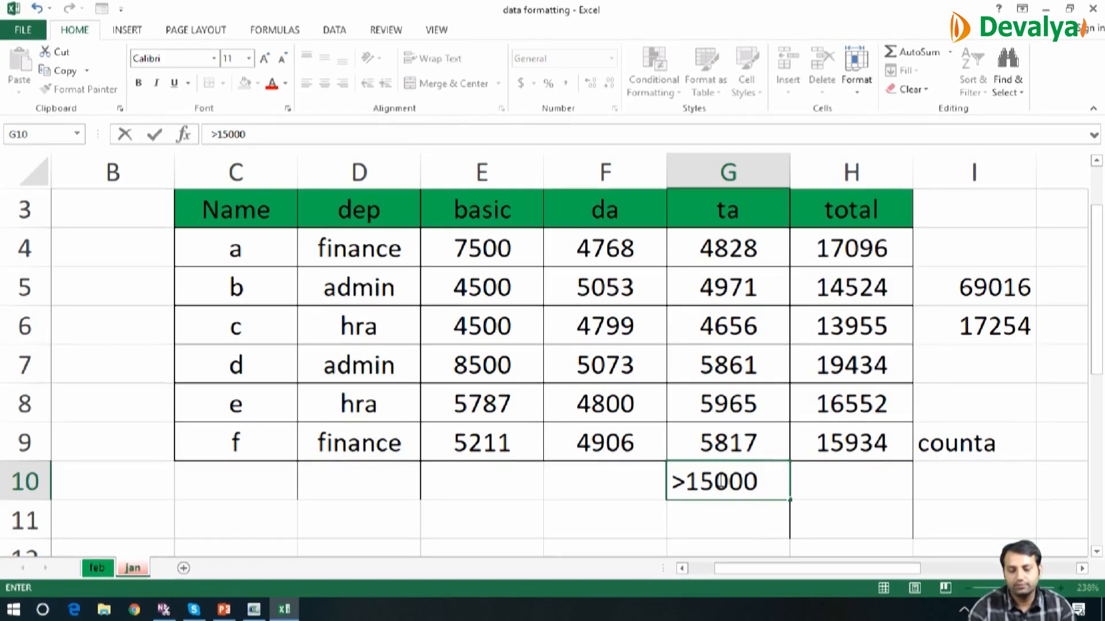
key(Return)
Enter a COUNTIF formula in H10 that counts the totals in H4:H9 meeting the criterion ">15000".
key(Right)
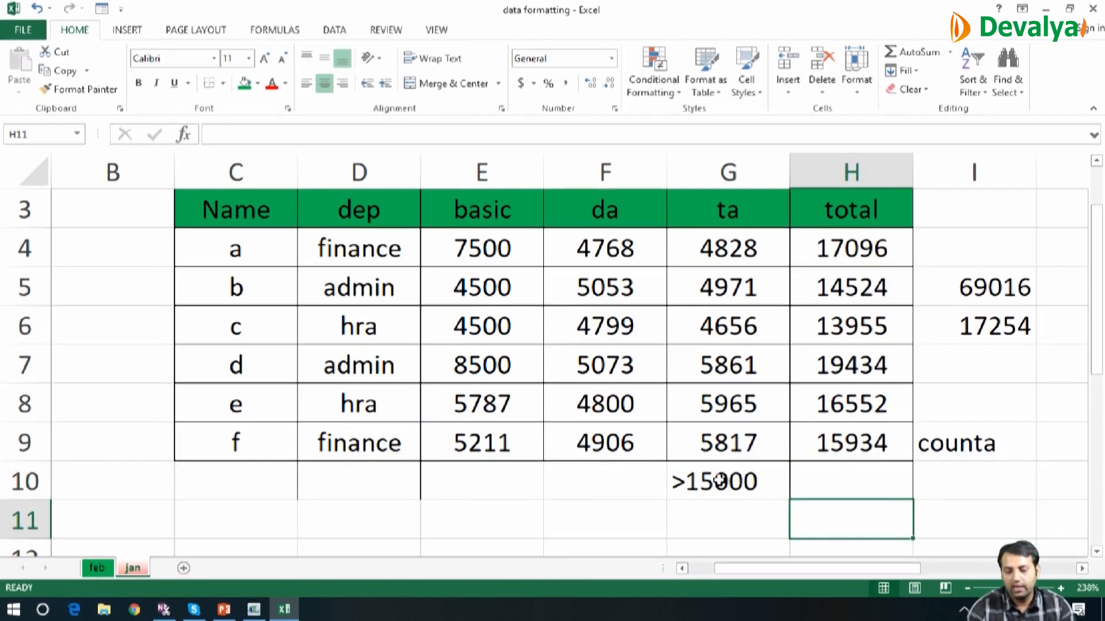
key(Up)
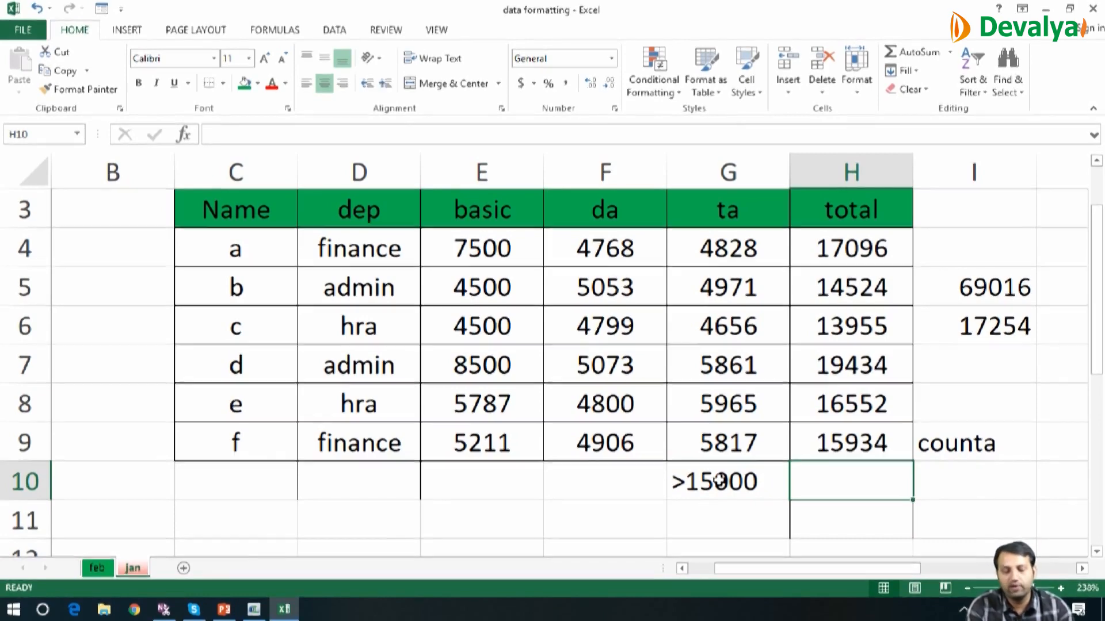
text(=cou)
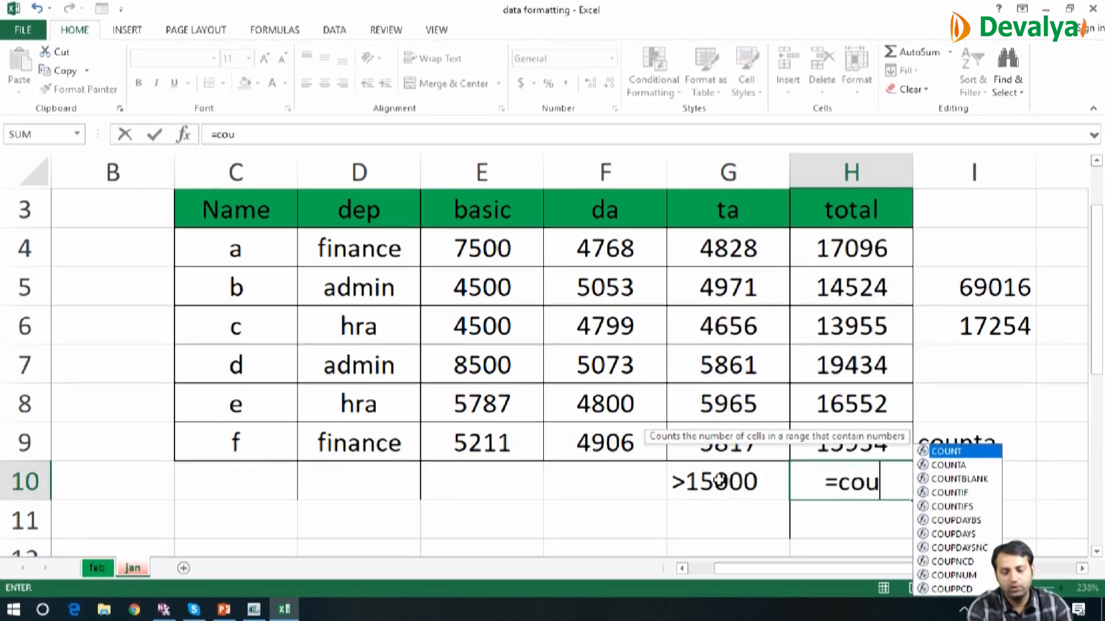
text(ntif()
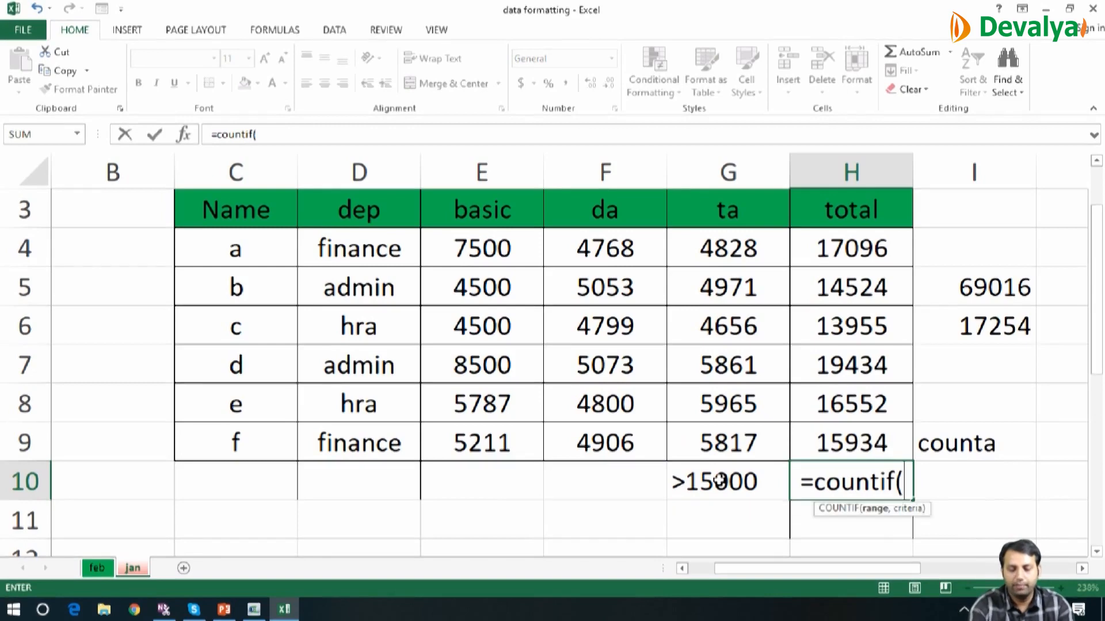
click(835, 248)
key(shift+Down)
key(shift+Down)
key(shift+Down)
key(shift+Down)
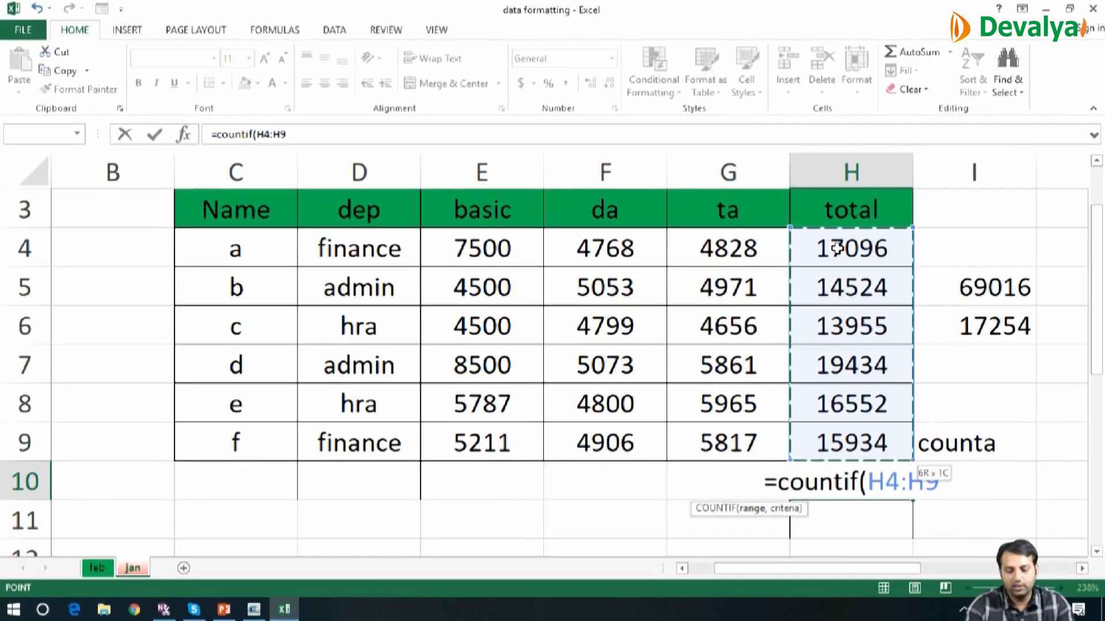
key(shift+Down)
text(,">1)
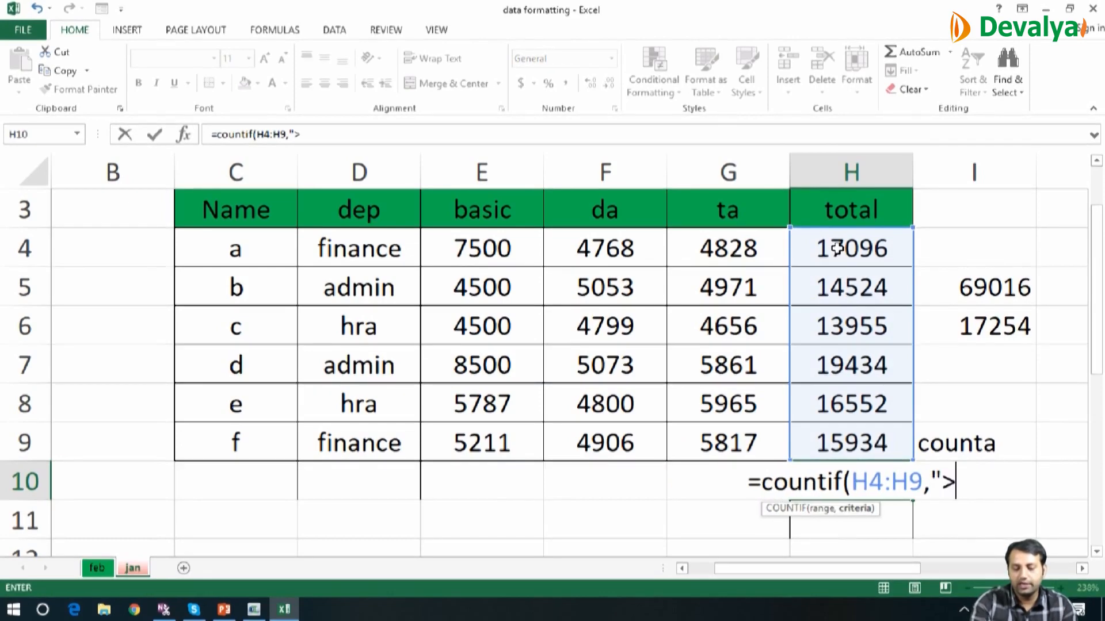
text(500)
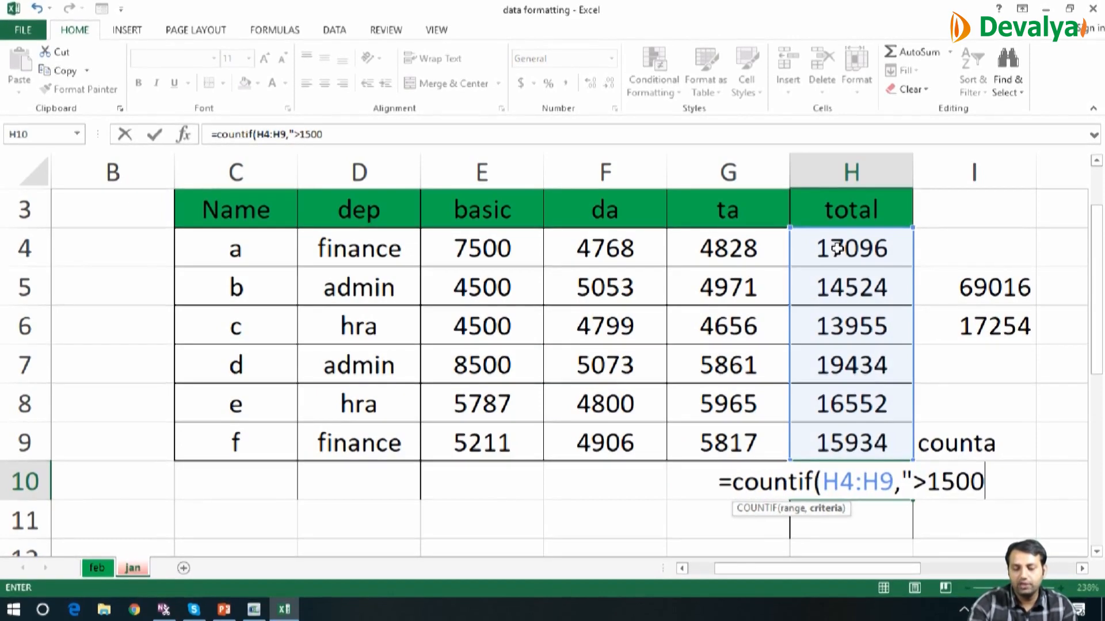
text(0"))
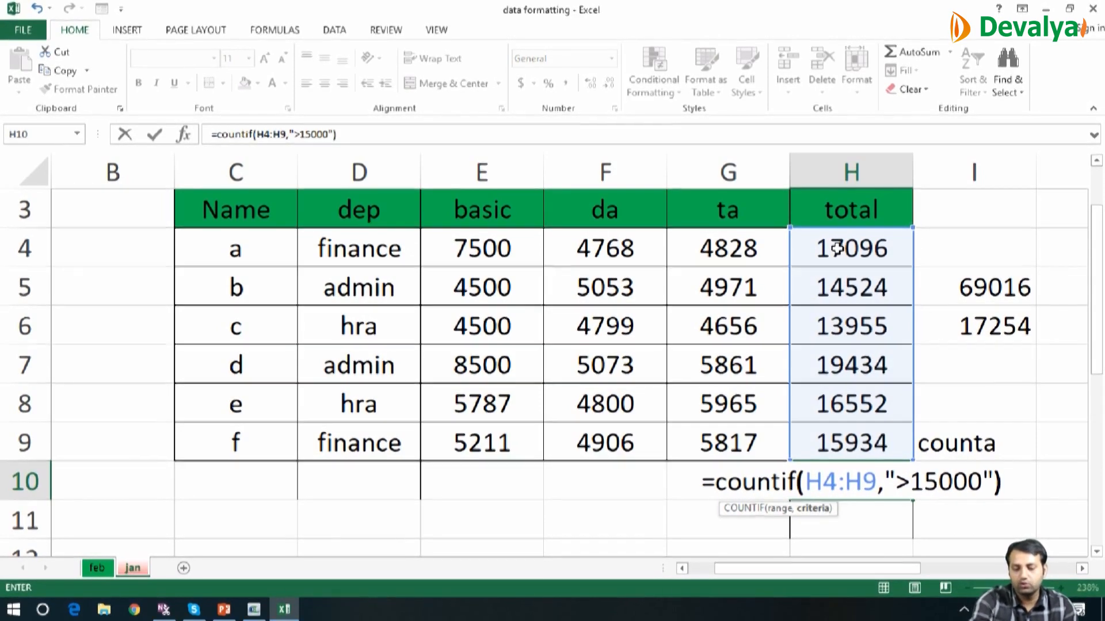
key(Return)
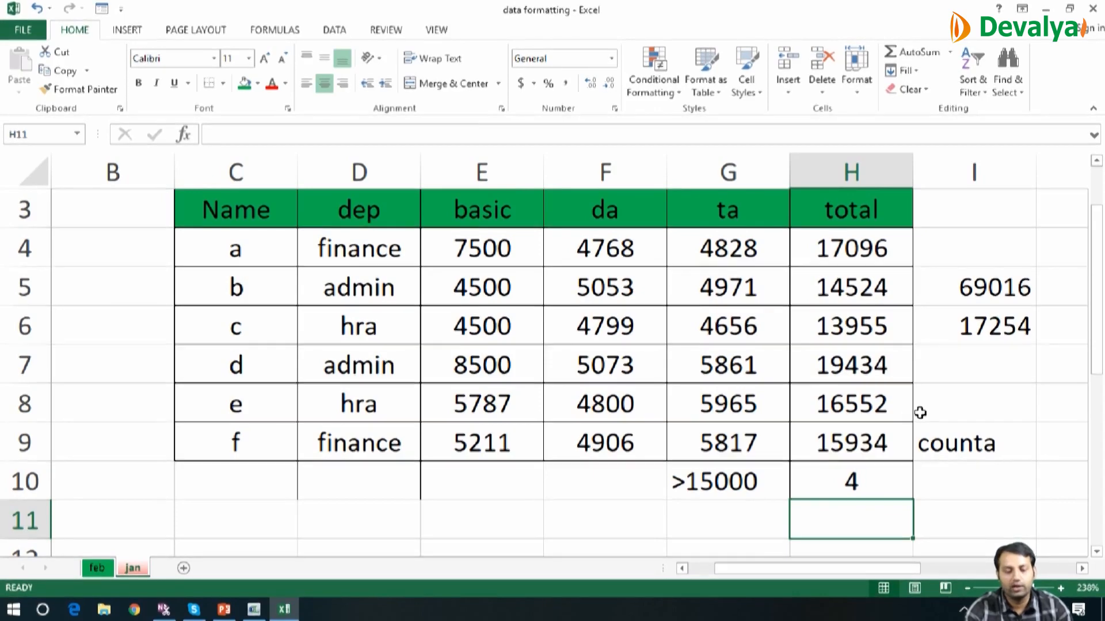
Enter a COUNTA formula in D10 that counts the department entries in D4:D9.
click(329, 483)
click(253, 488)
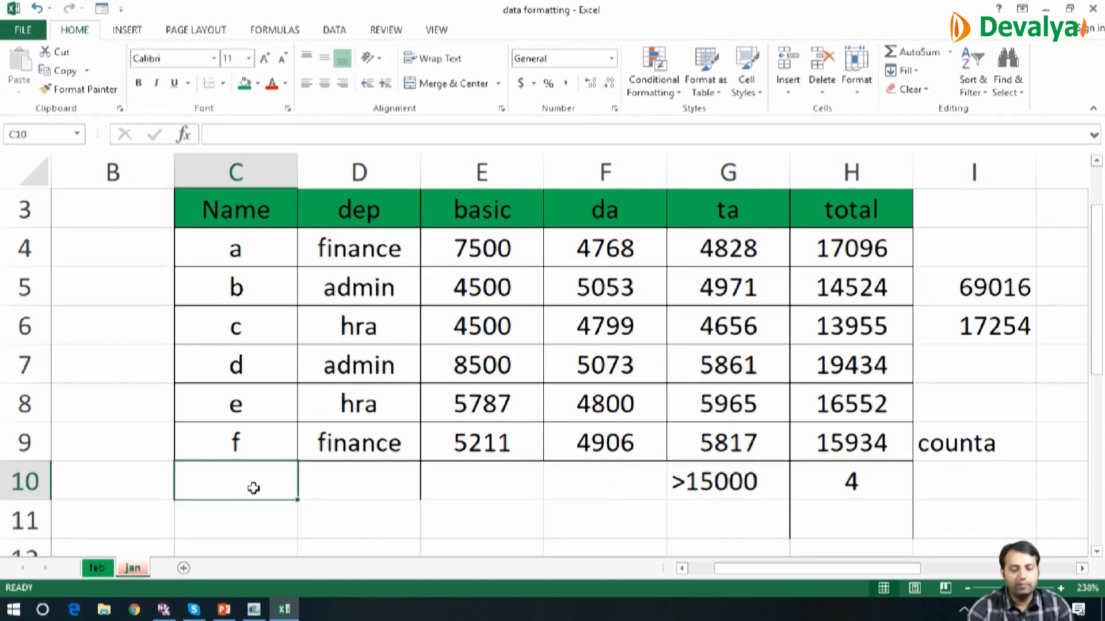
key(Right)
click(253, 488)
key(Right)
text(=)
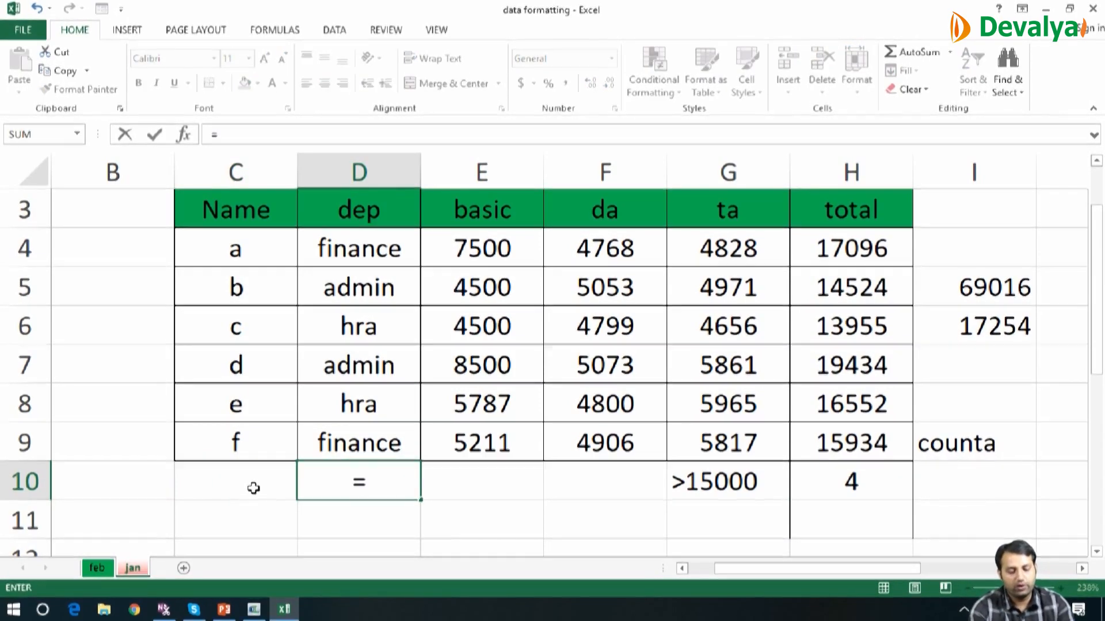
text(counta)
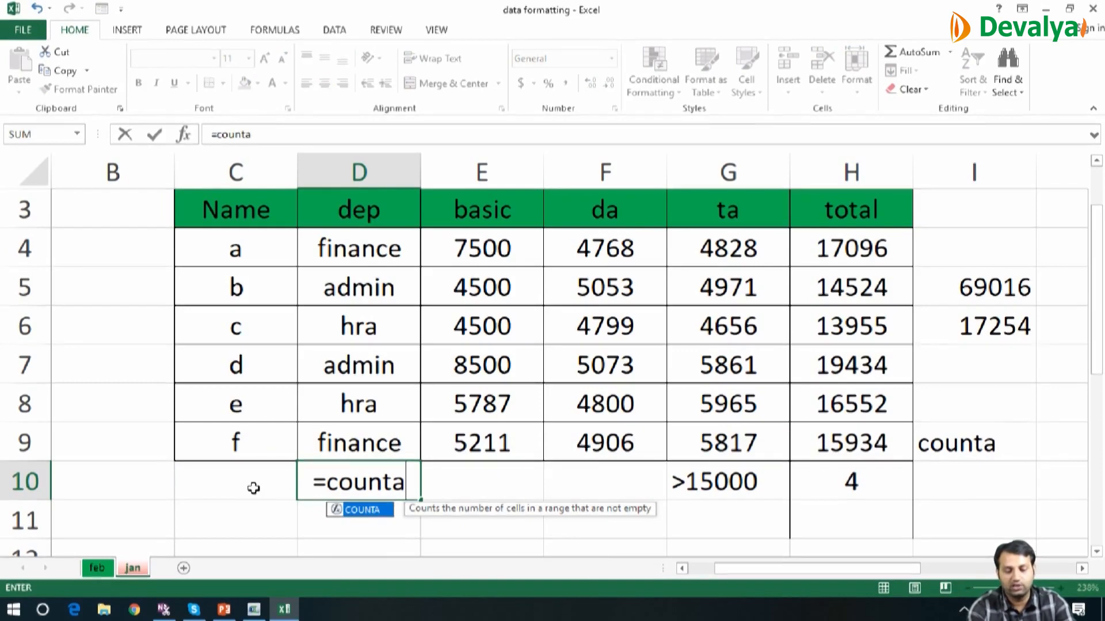
text(()
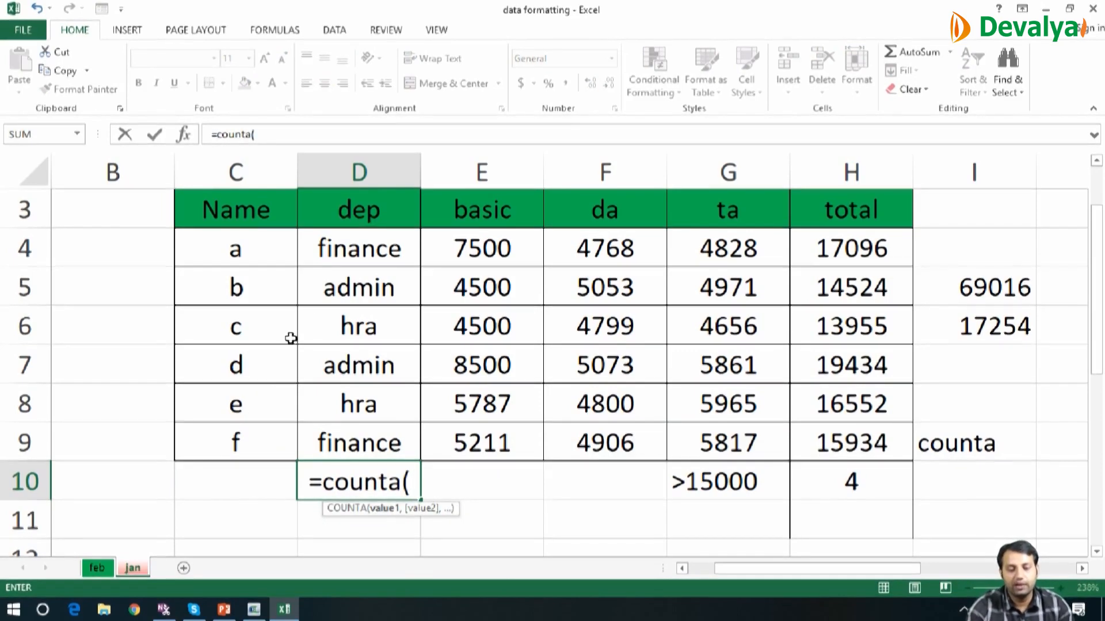
click(348, 251)
key(shift+Down)
key(shift+Down)
key(shift+Down)
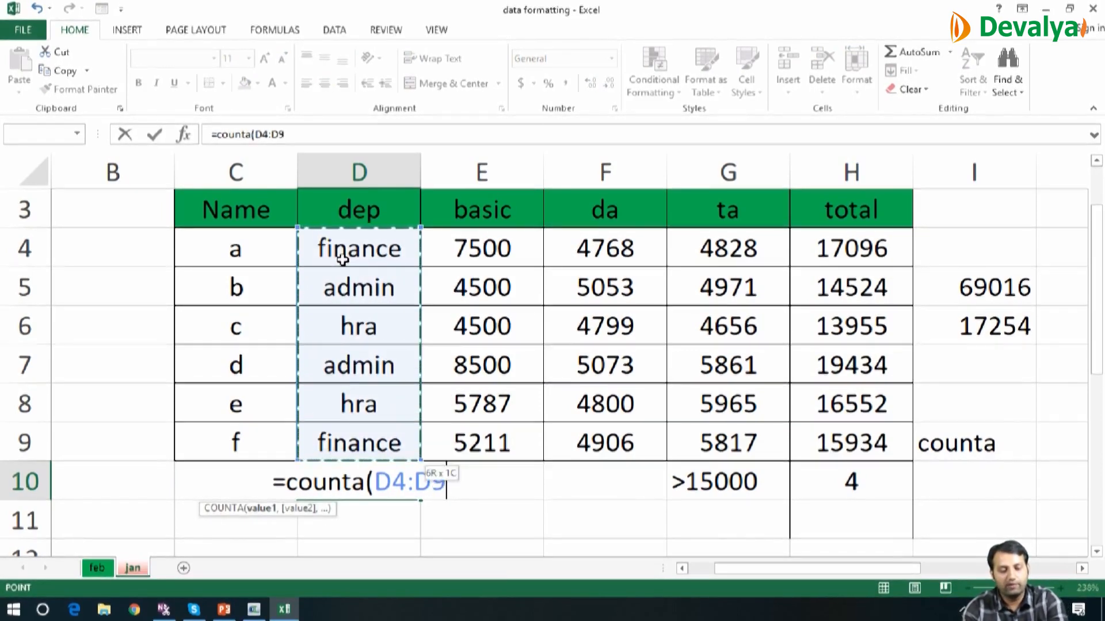
text())
key(Return)
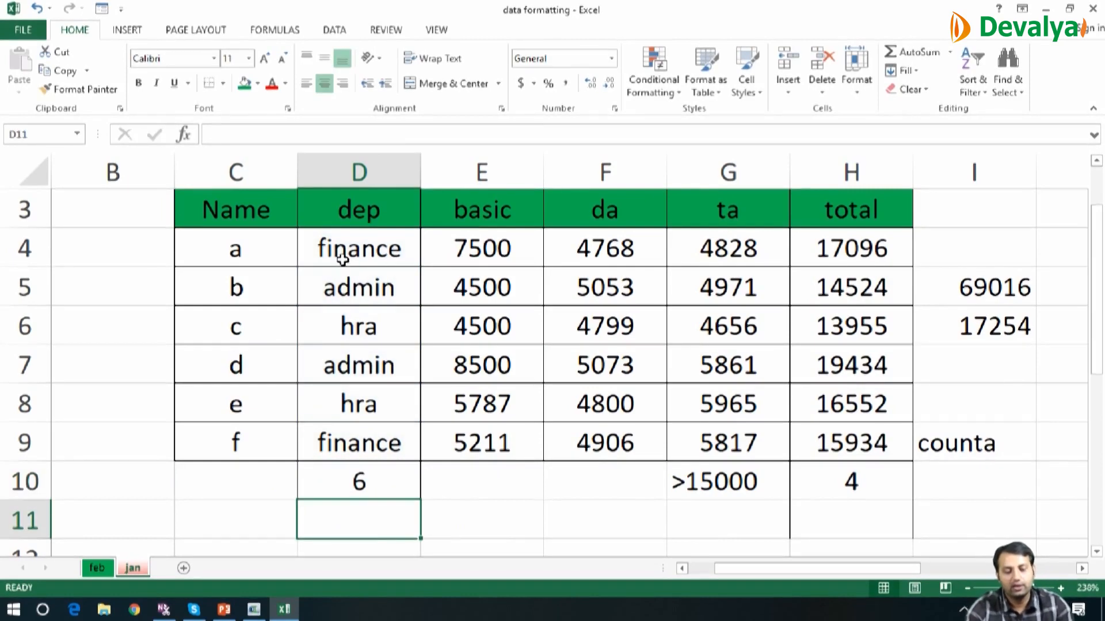
Enter the criterion label "finance" in cell E10 beneath the basic column.
click(479, 489)
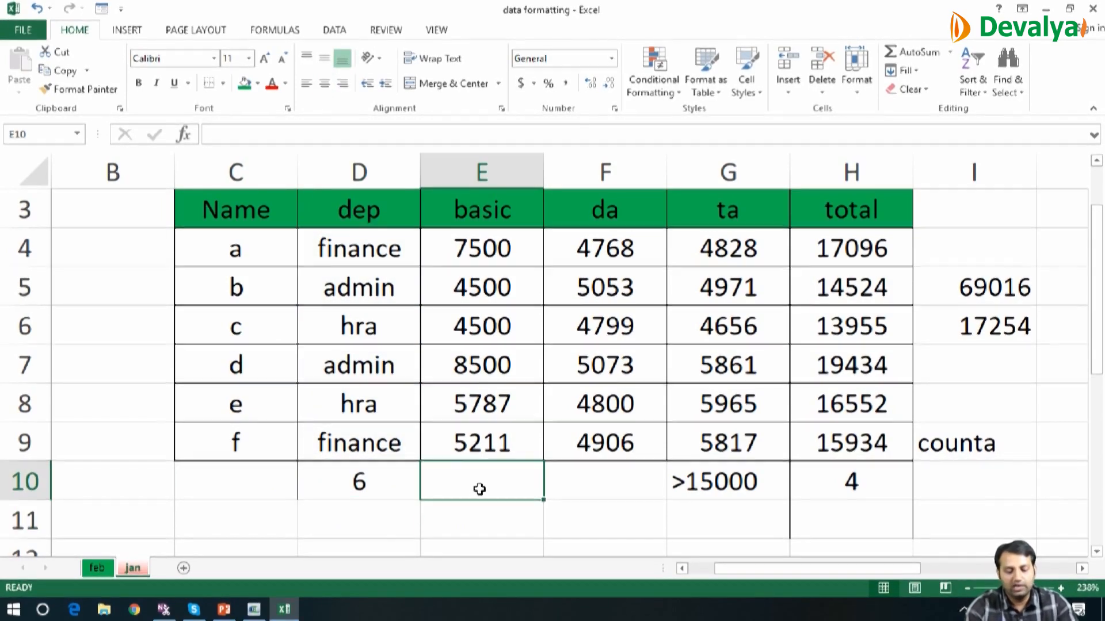
text(finance)
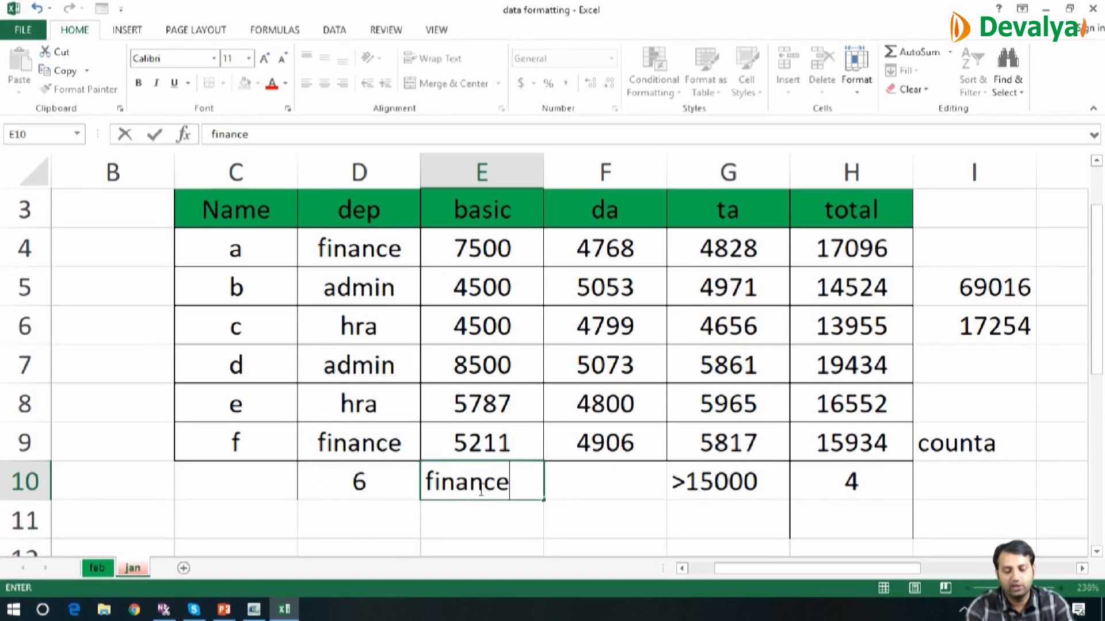
key(Tab)
Enter a COUNTIF formula in F10 over the departments D4:D9, using cell E10 as the criterion.
text(=counti)
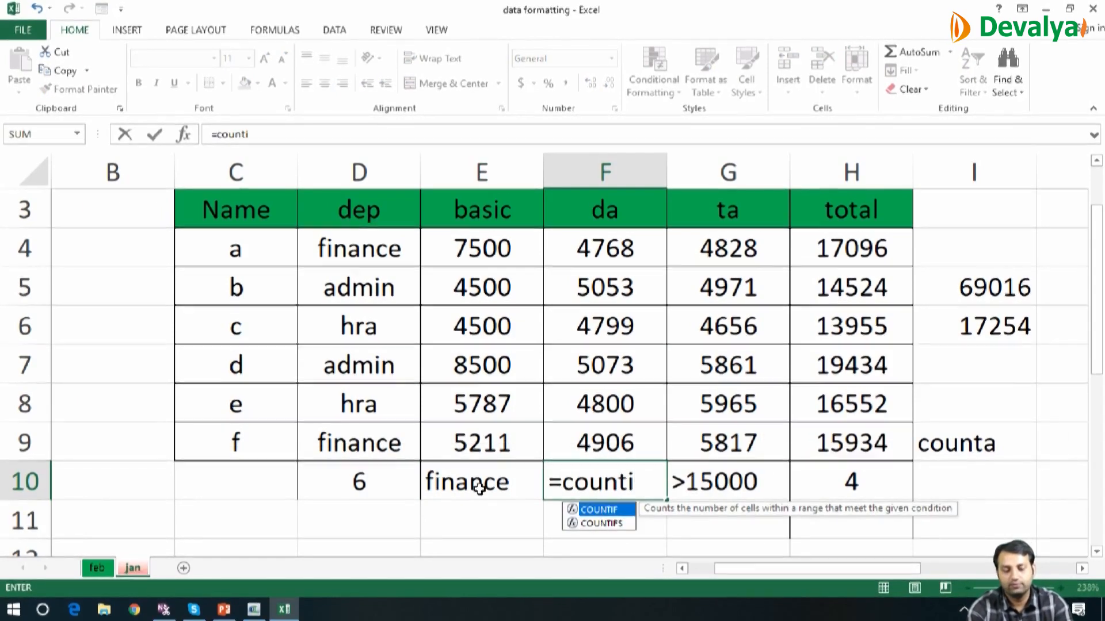
key(Tab)
drag(386, 249, 388, 251)
key(shift+Down)
key(shift+Down)
key(shift+Down)
key(shift+Down)
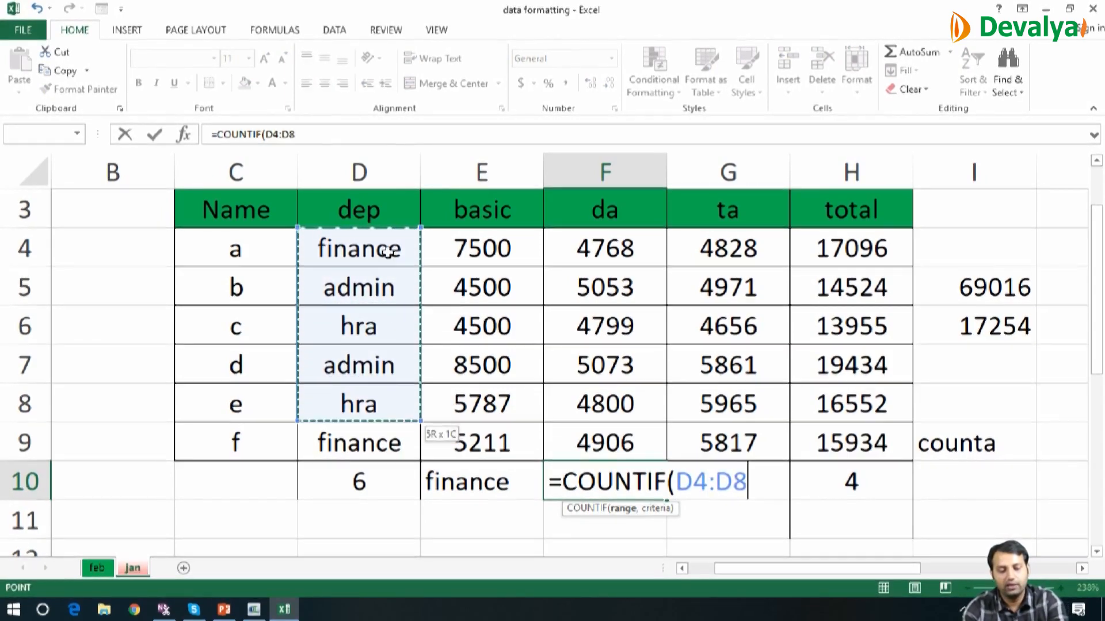
text(,)
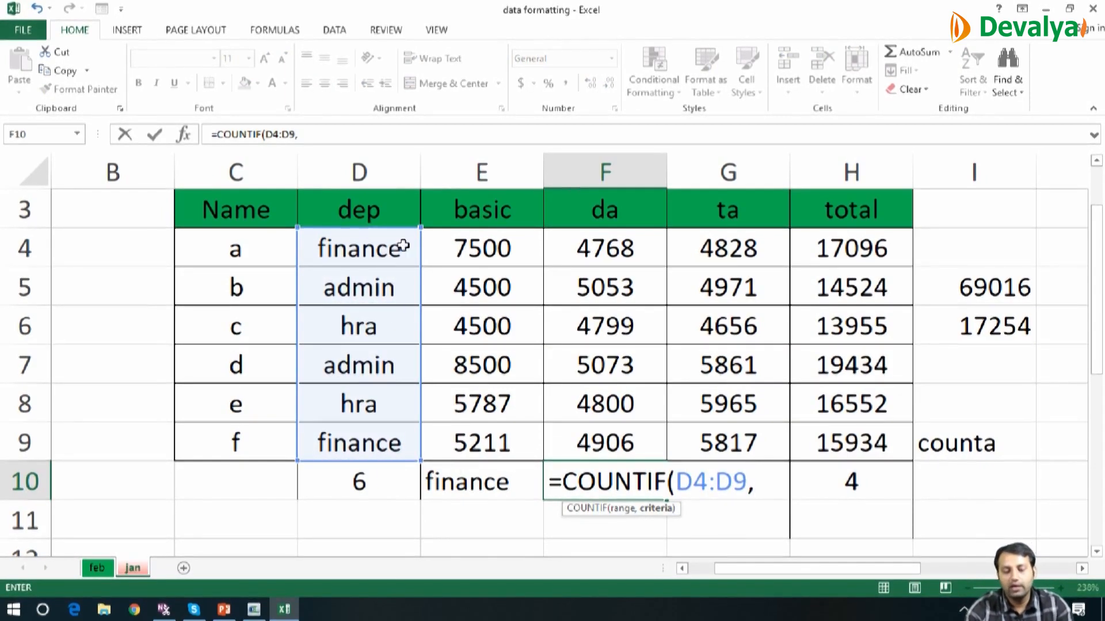
click(506, 485)
text())
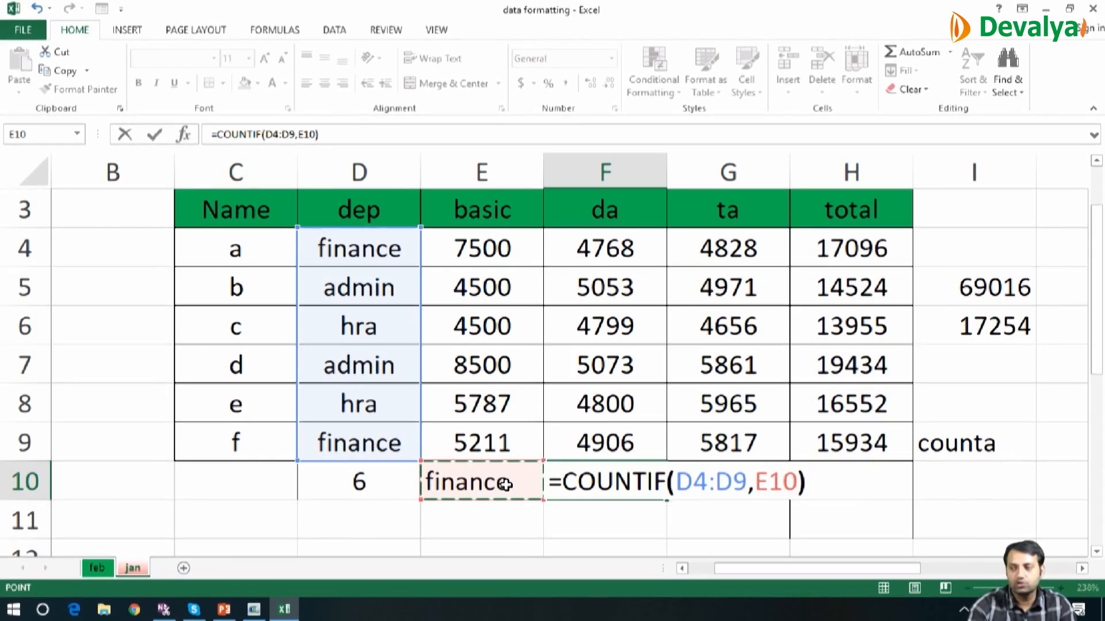
key(Return)
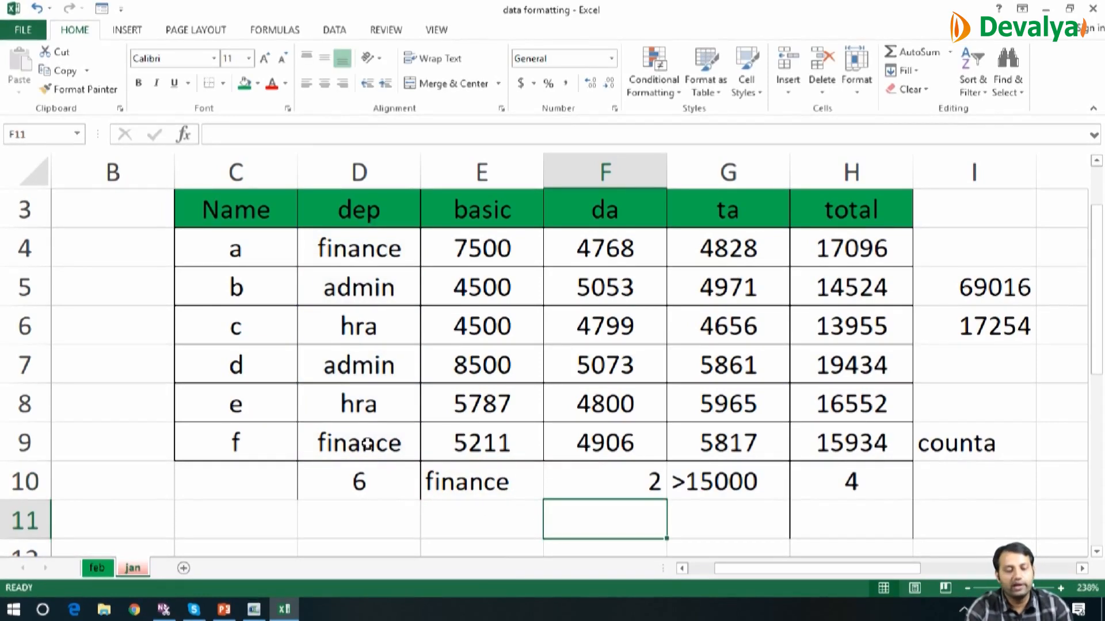
Clear the ">15000" label from cell G10.
click(609, 473)
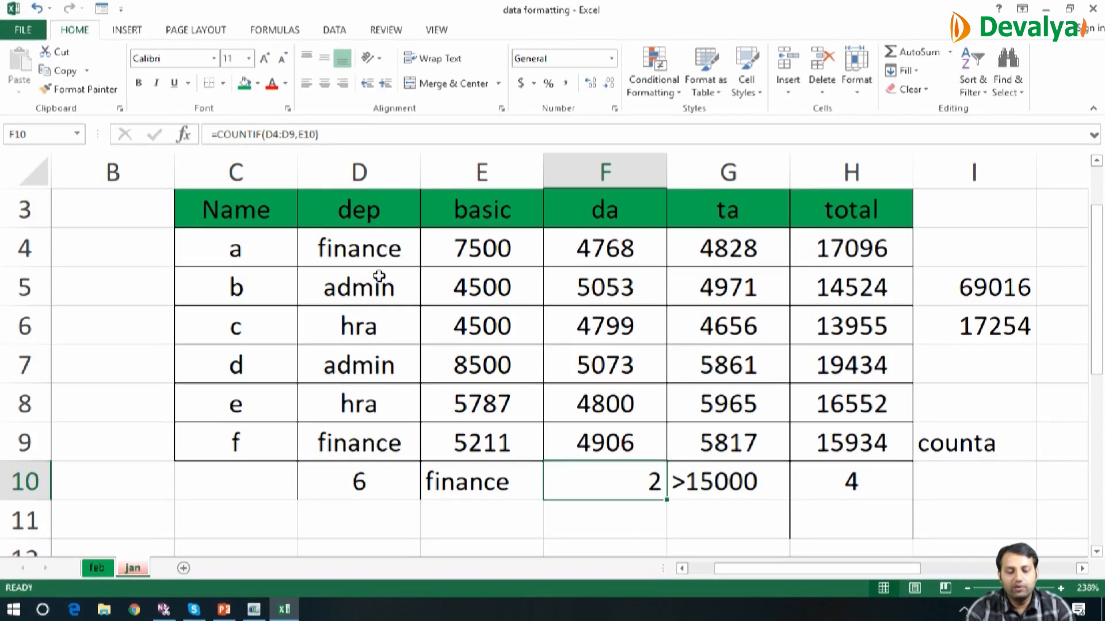
click(720, 485)
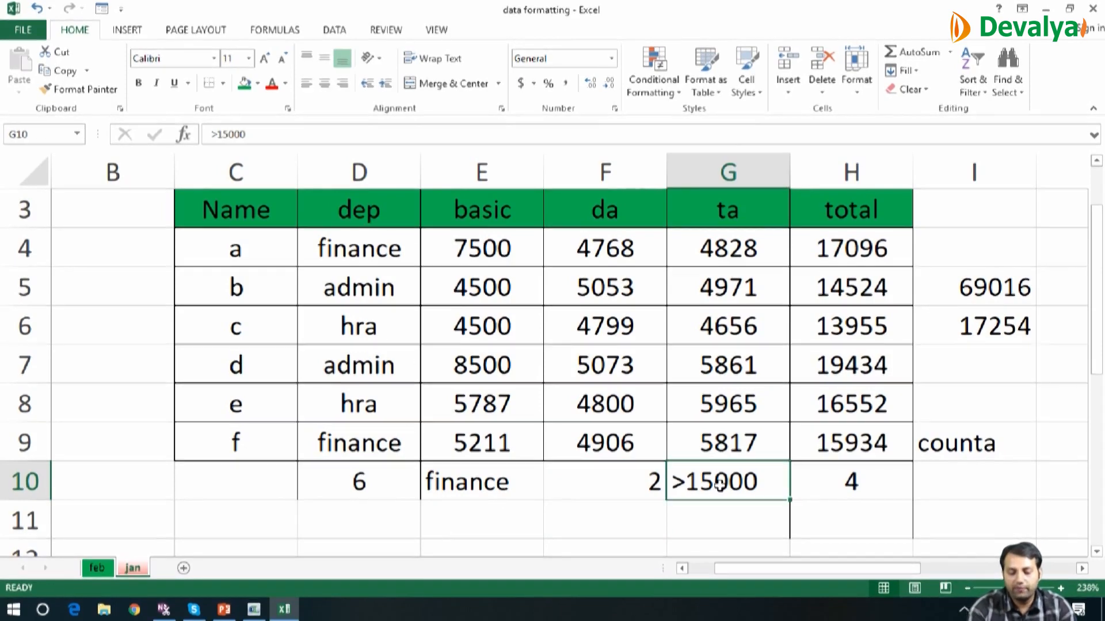
key(Delete)
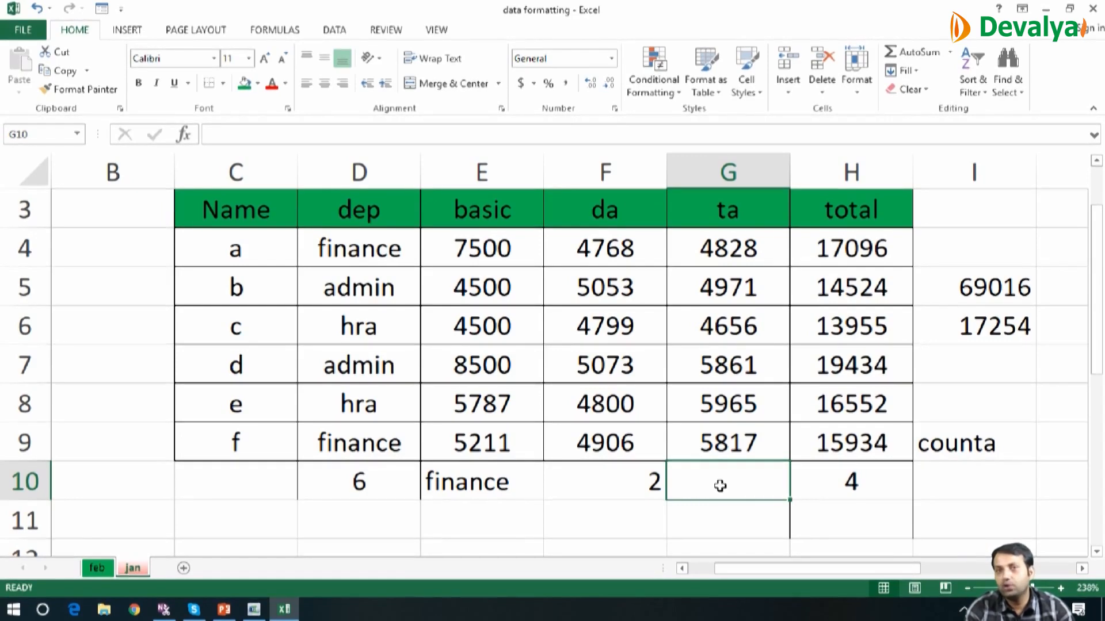
Begin a COUNTIFS formula in G10 with the departments D4:D9 as the first criteria range.
click(648, 481)
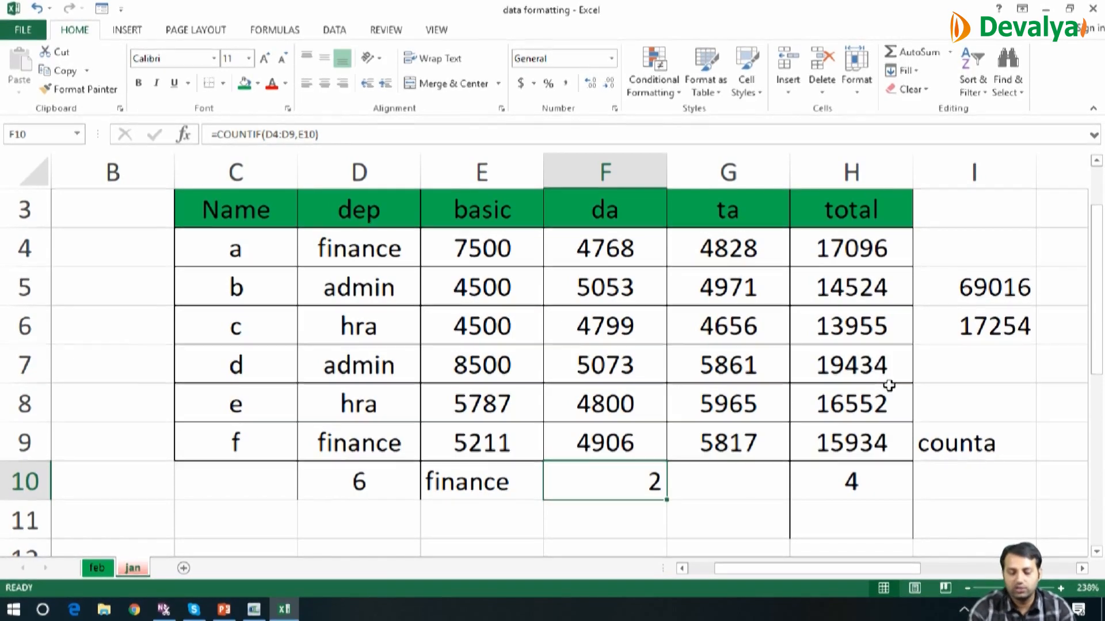
key(Right)
text(=co)
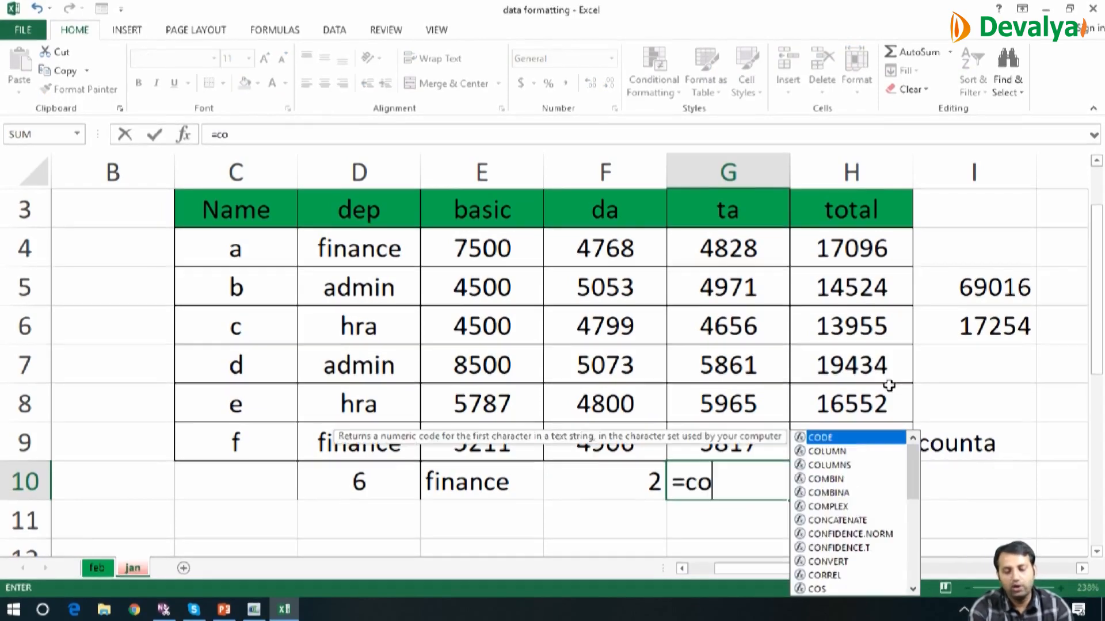
text(untifs()
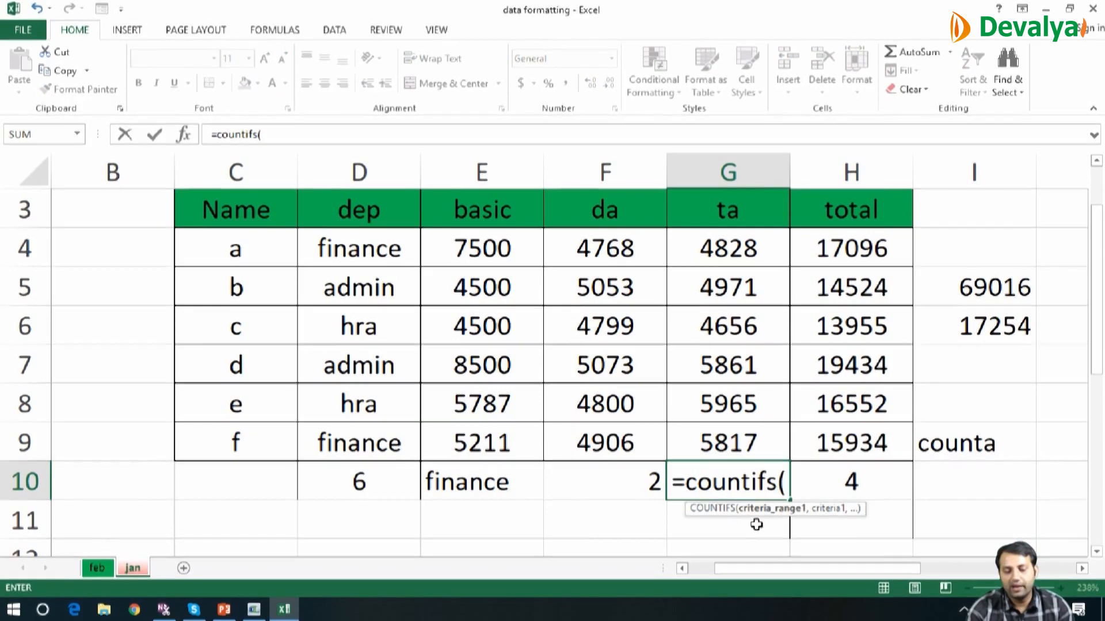
click(381, 249)
drag(381, 249, 374, 446)
text(,")
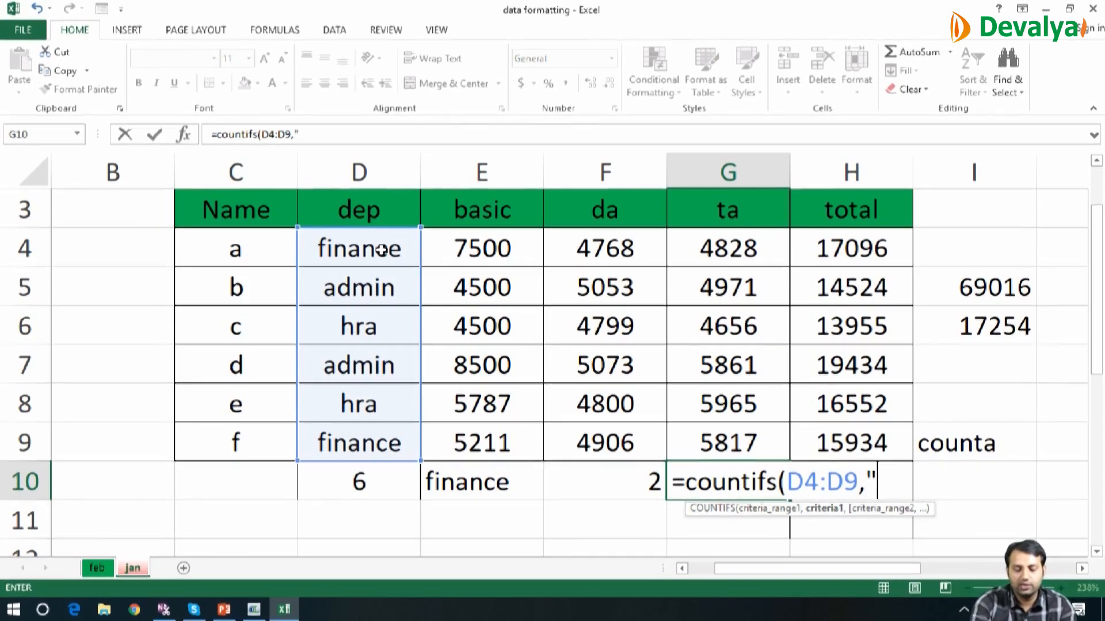
click(473, 492)
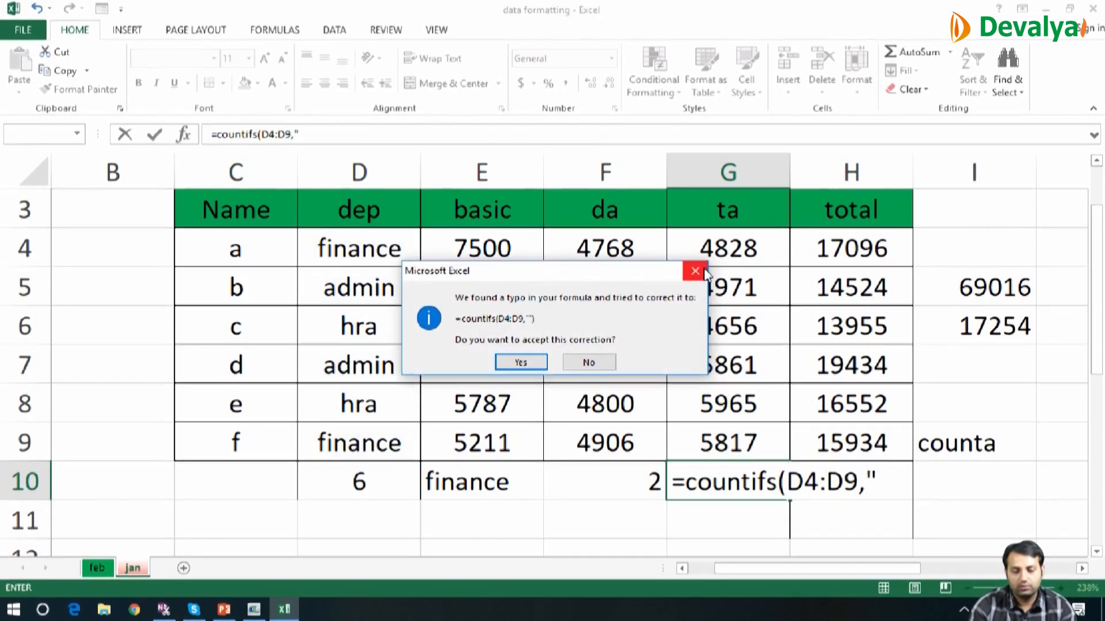
click(588, 362)
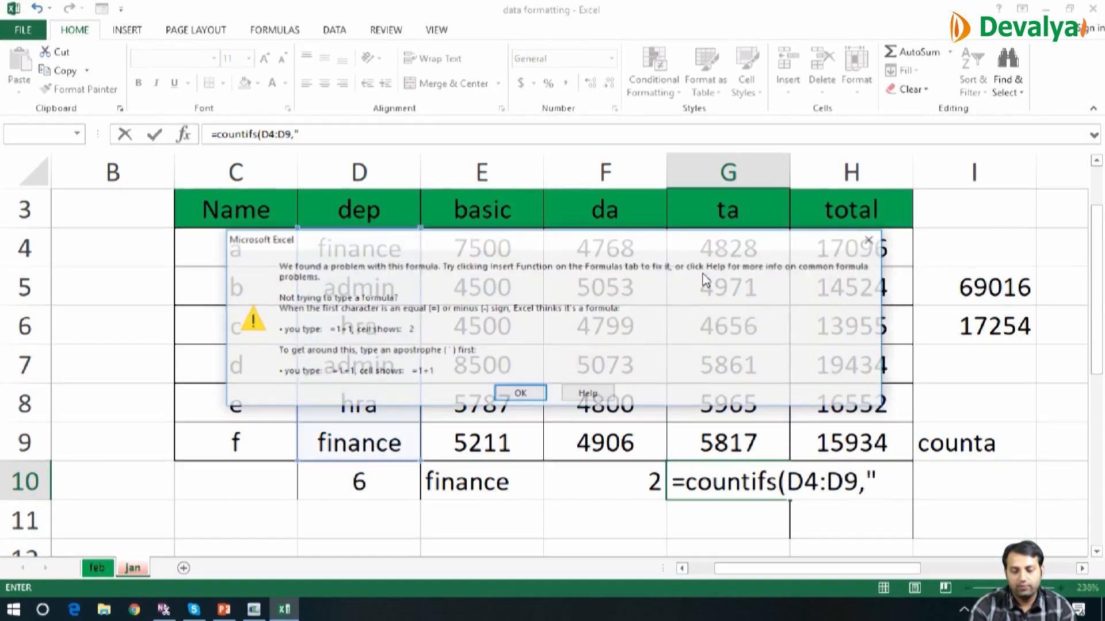
click(539, 393)
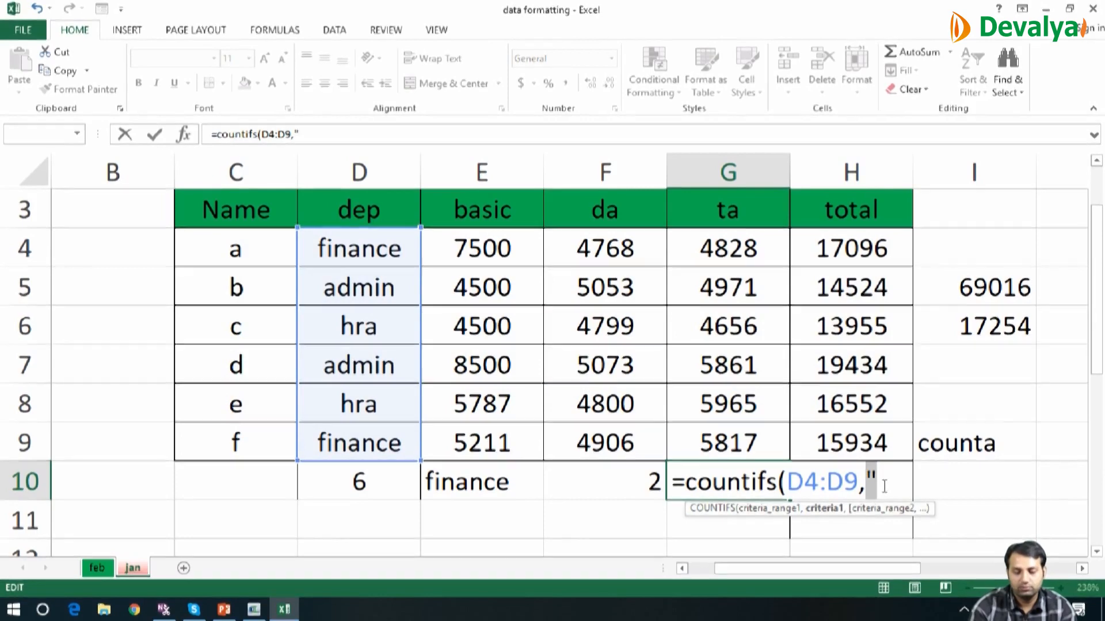
Complete the COUNTIFS formula in G10 with the criterion "finance" and the totals H4:H9 with the criterion ">16000".
text(f)
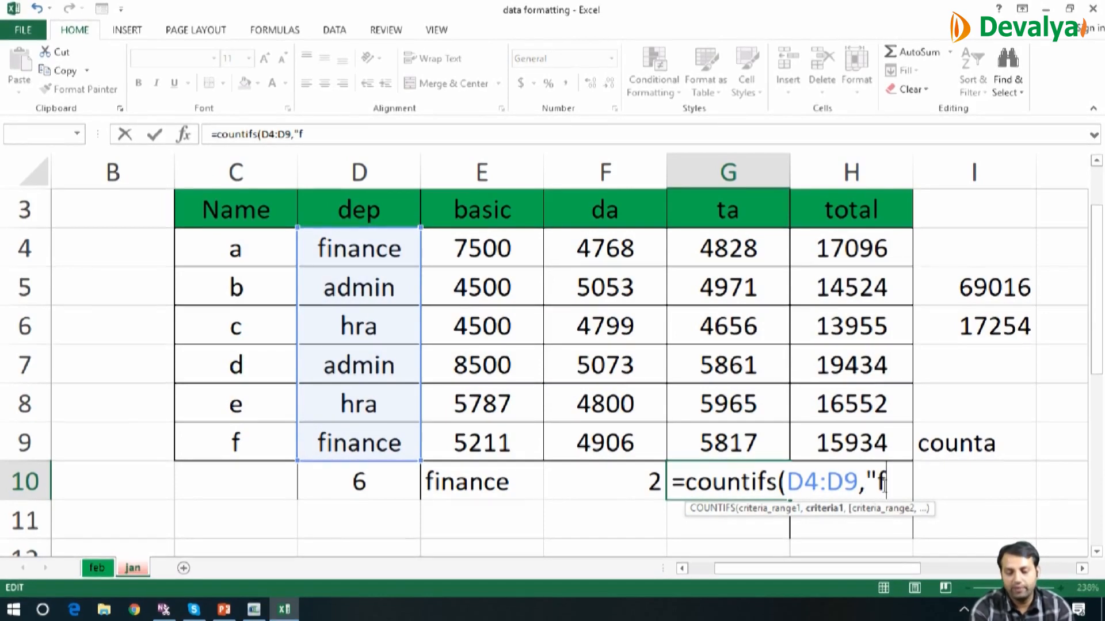
text(inance",)
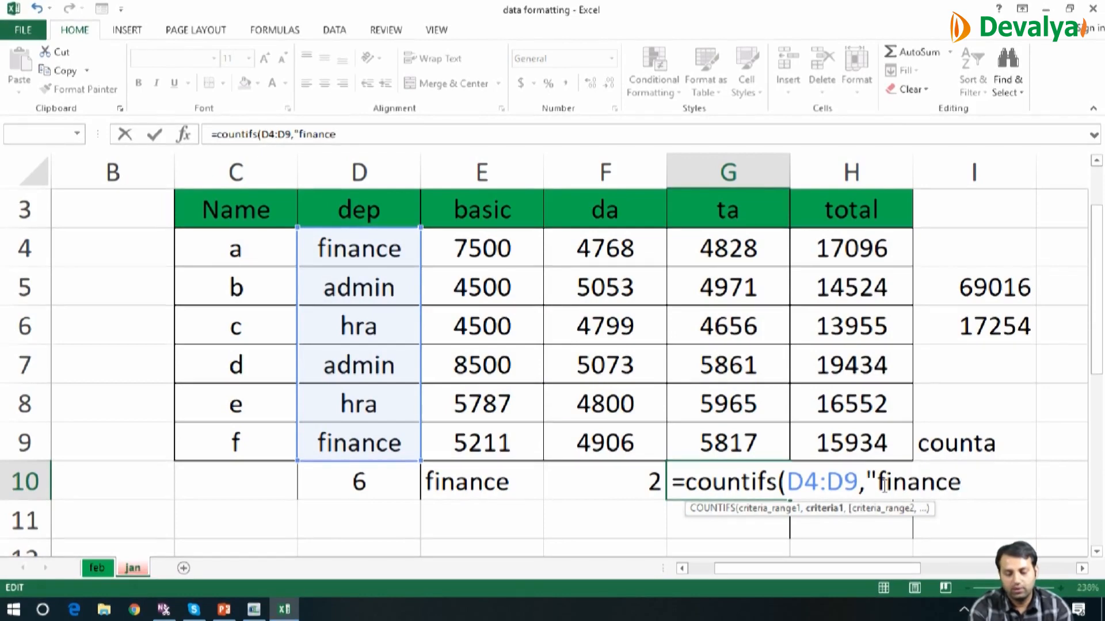
click(902, 252)
key(shift+Down)
key(shift+Down)
key(shift+Down)
key(shift+Down)
key(shift+Down)
text(,">16000"))
key(Return)
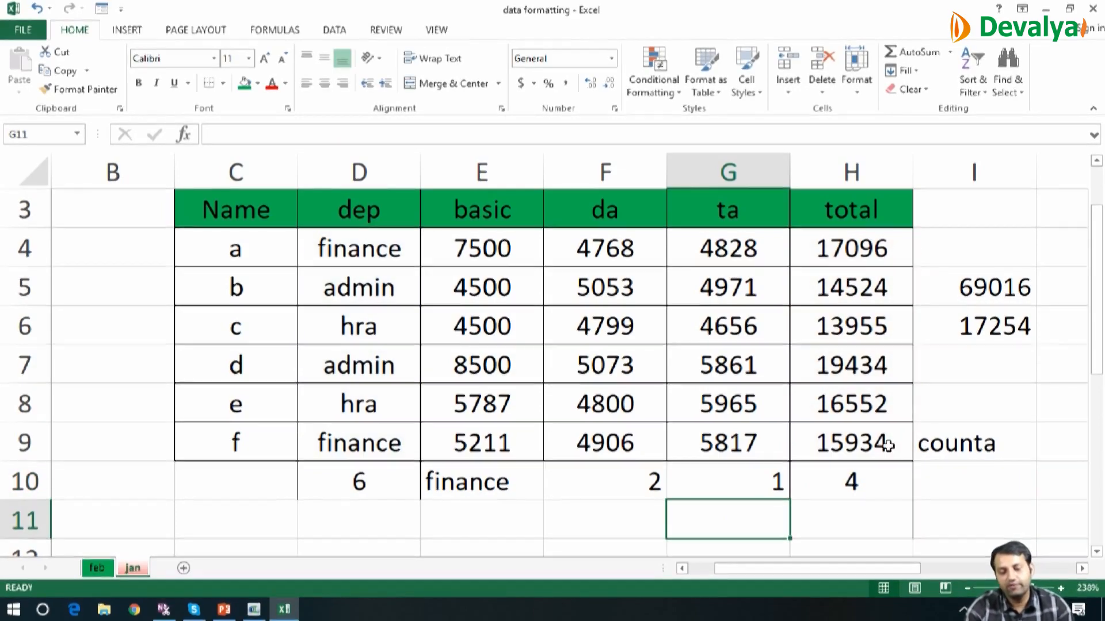